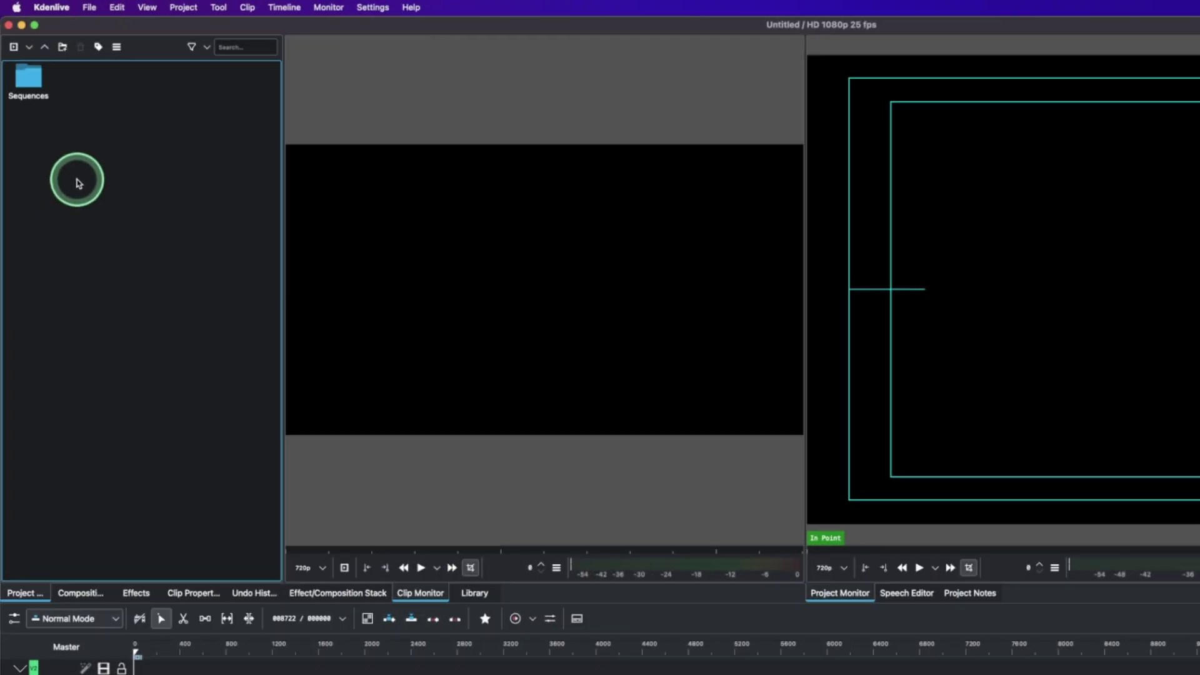
Add a new title clip containing the text "TEXT" in place of the default text
{"action": "right_click", "coordinate": [76, 181]}
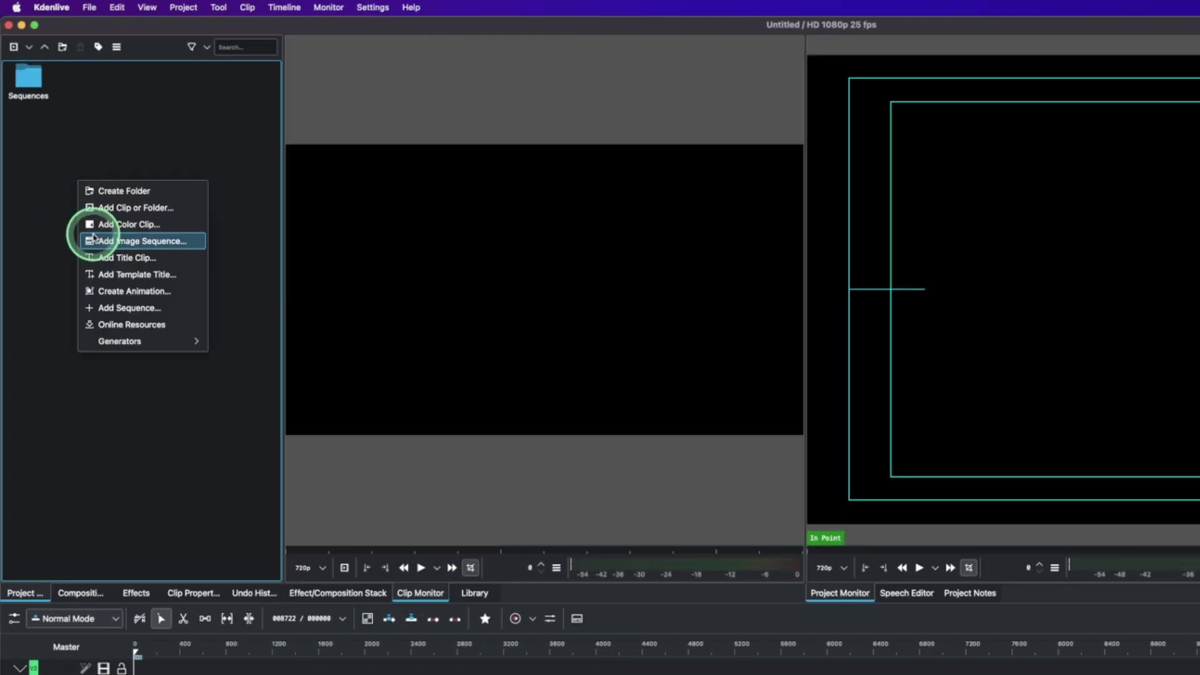
{"action": "left_click", "coordinate": [122, 264]}
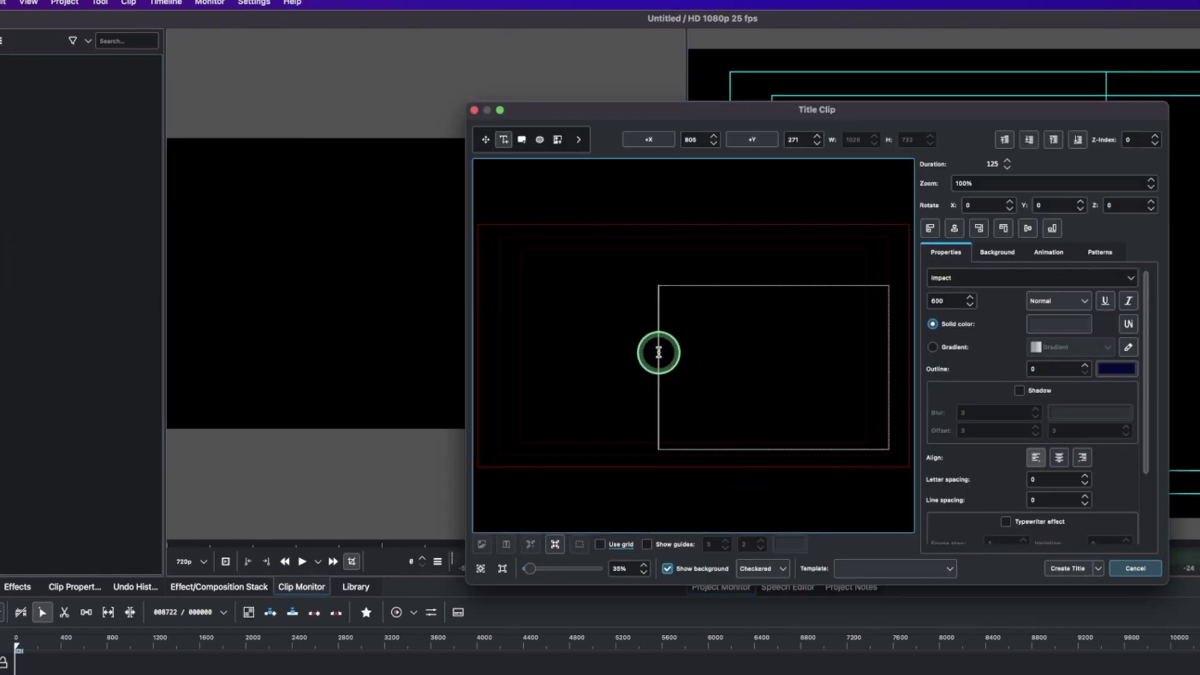
{"action": "left_click", "coordinate": [658, 353]}
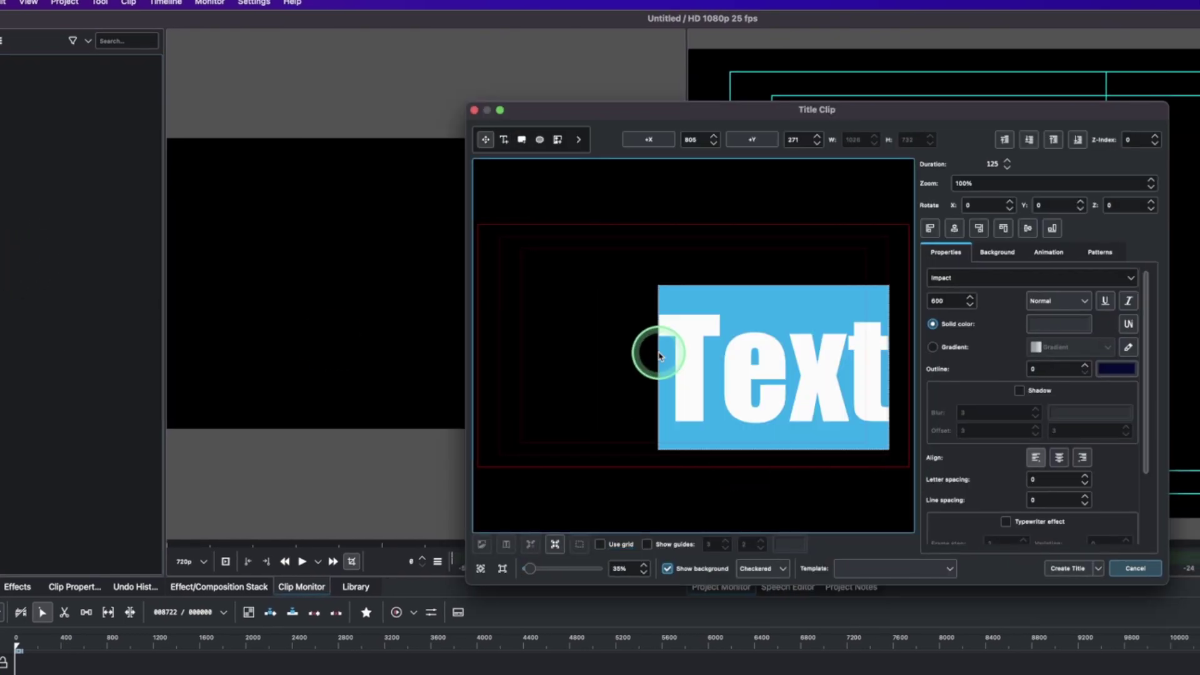
{"action": "key", "text": "BackSpace"}
{"action": "type", "text": "TEXT"}
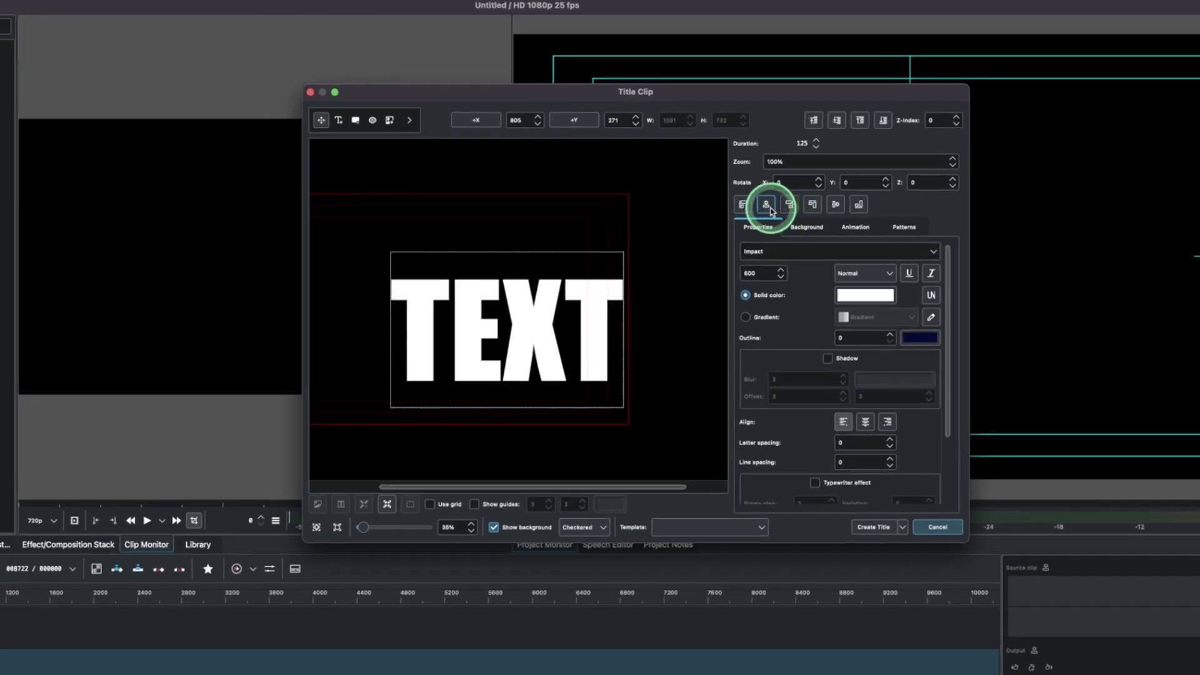
Center the "TEXT" text horizontally and vertically in the frame and create the title
{"action": "left_click", "coordinate": [766, 204]}
{"action": "left_click", "coordinate": [836, 205]}
{"action": "left_click", "coordinate": [495, 326]}
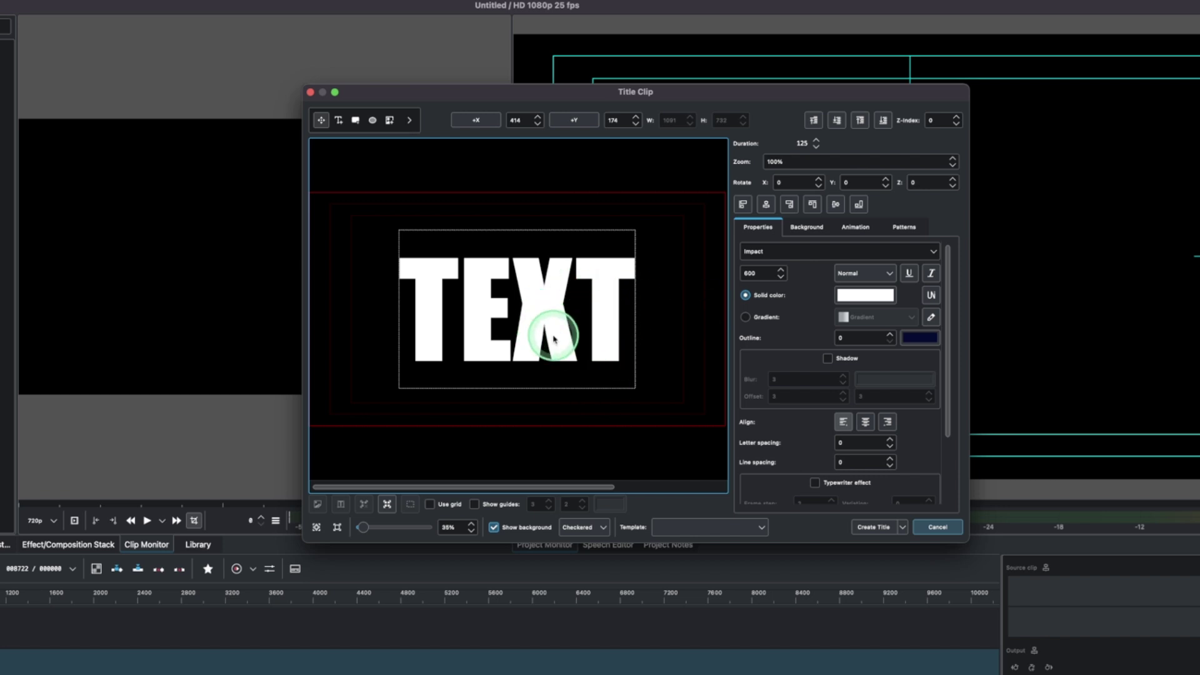
{"action": "left_click", "coordinate": [872, 527]}
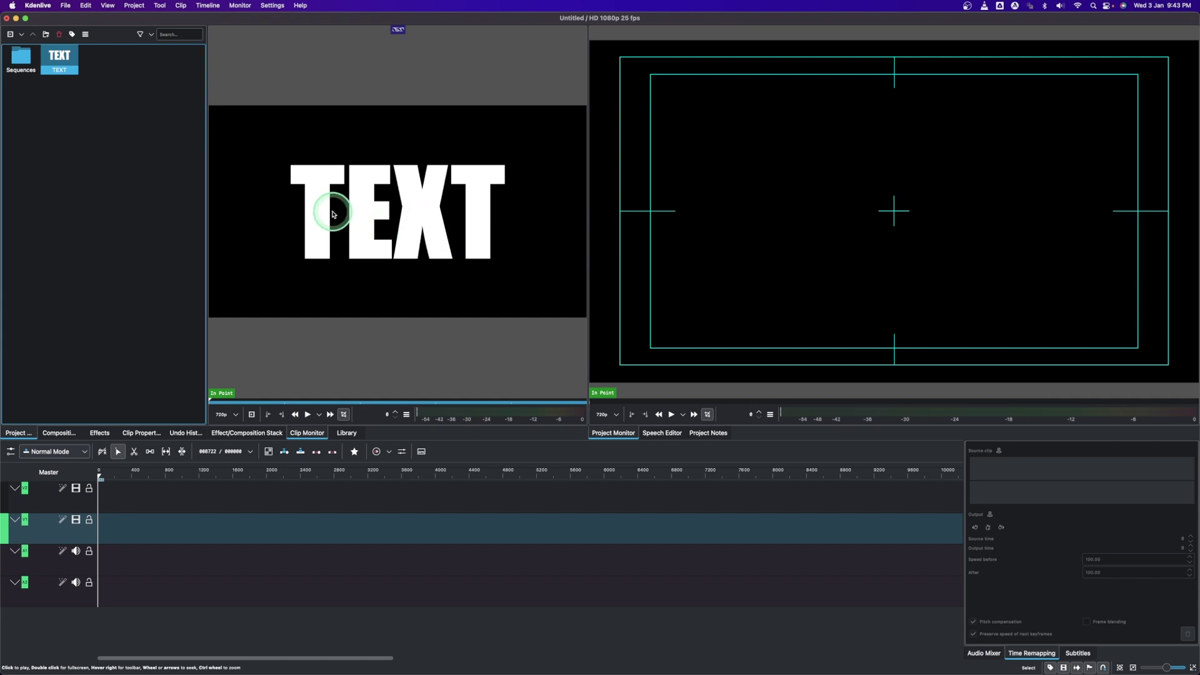
Create a title clip with the single letter "T" placed low on the frame's left, at about X 214, Y 638
{"action": "right_click", "coordinate": [94, 144]}
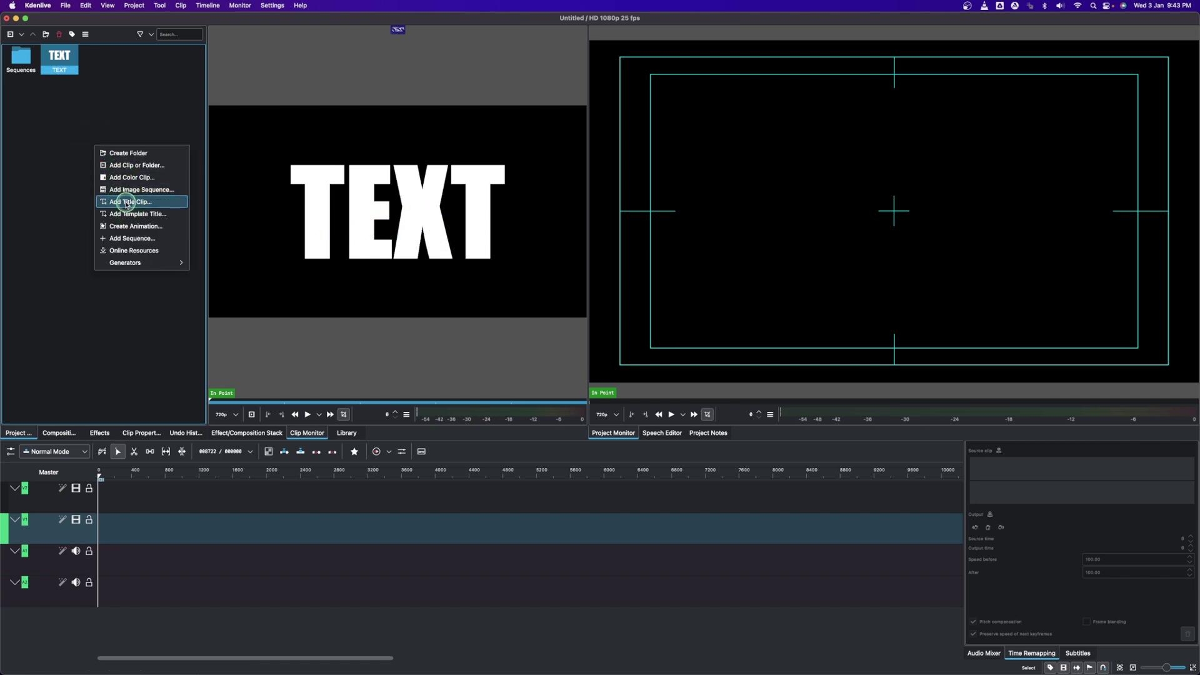
{"action": "left_click", "coordinate": [127, 203]}
{"action": "left_click", "coordinate": [540, 260]}
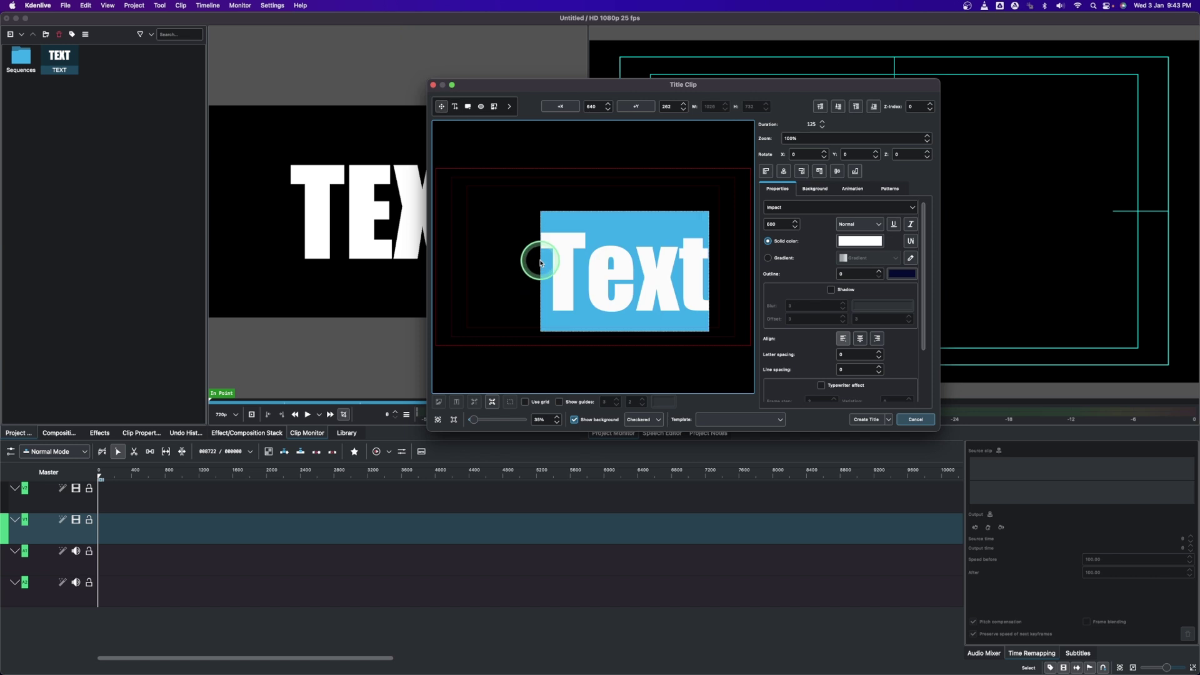
{"action": "type", "text": "T"}
{"action": "left_click", "coordinate": [527, 315]}
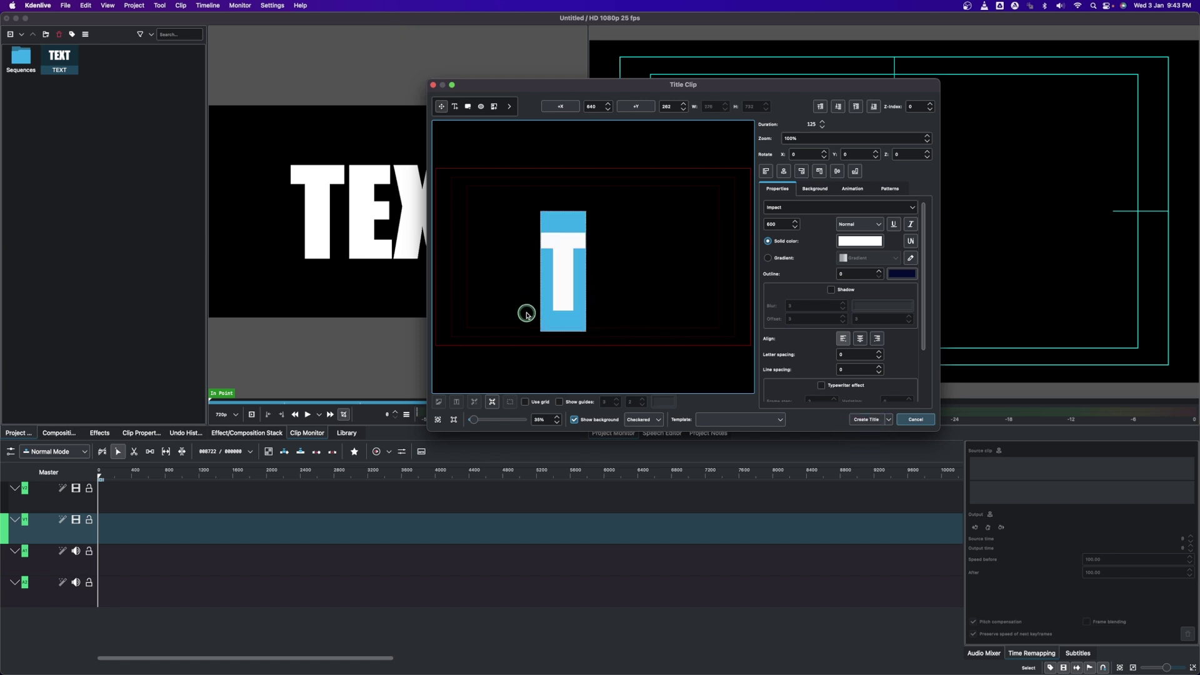
{"action": "left_click_drag", "start_coordinate": [570, 310], "coordinate": [494, 301]}
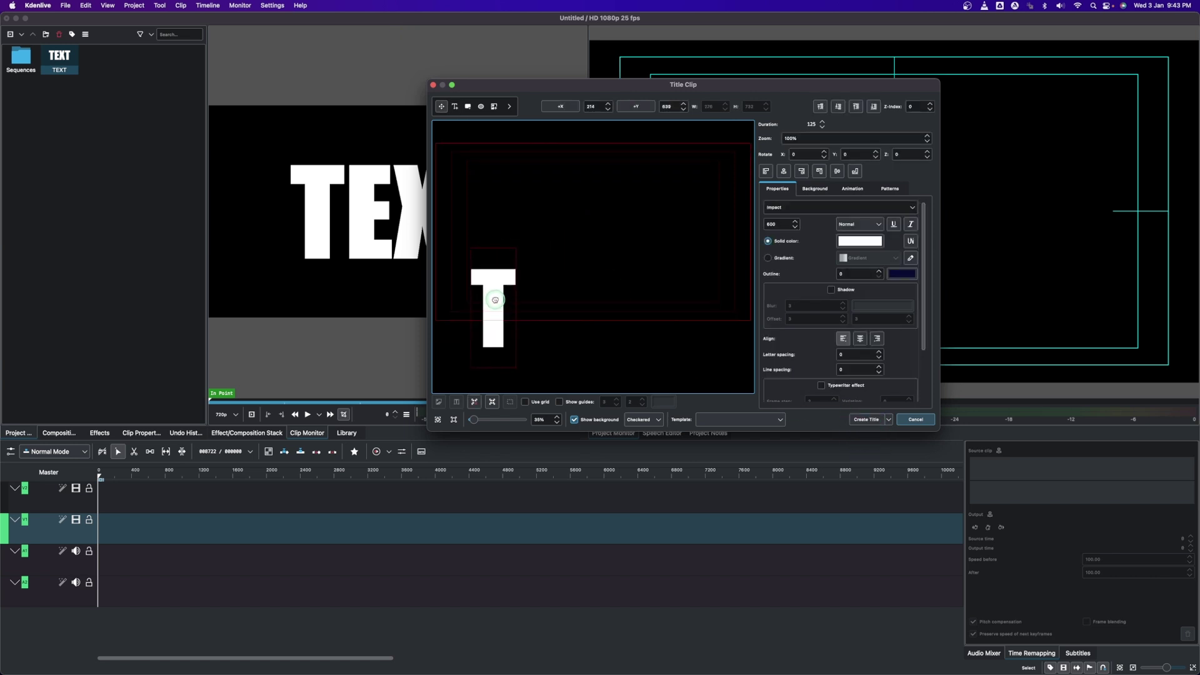
{"action": "left_click", "coordinate": [866, 420]}
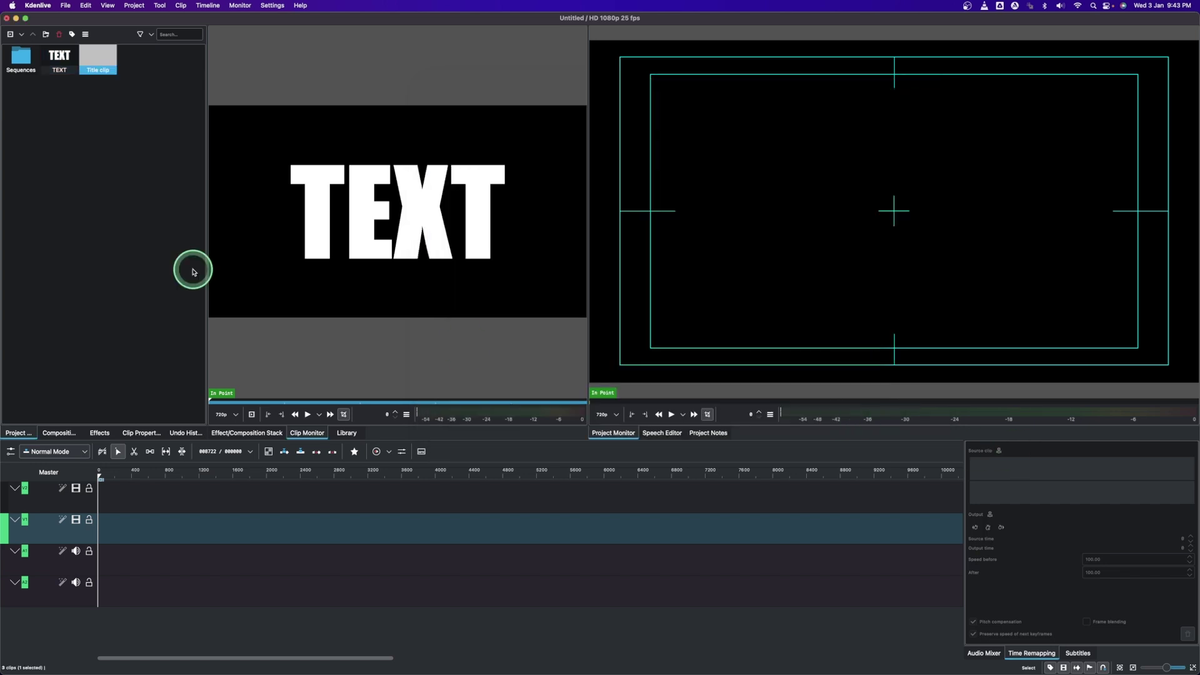
Create a title clip with the single letter "E" placed across the frame's lower edge, at about X 725, Y 760
{"action": "right_click", "coordinate": [36, 150]}
{"action": "left_click", "coordinate": [64, 203]}
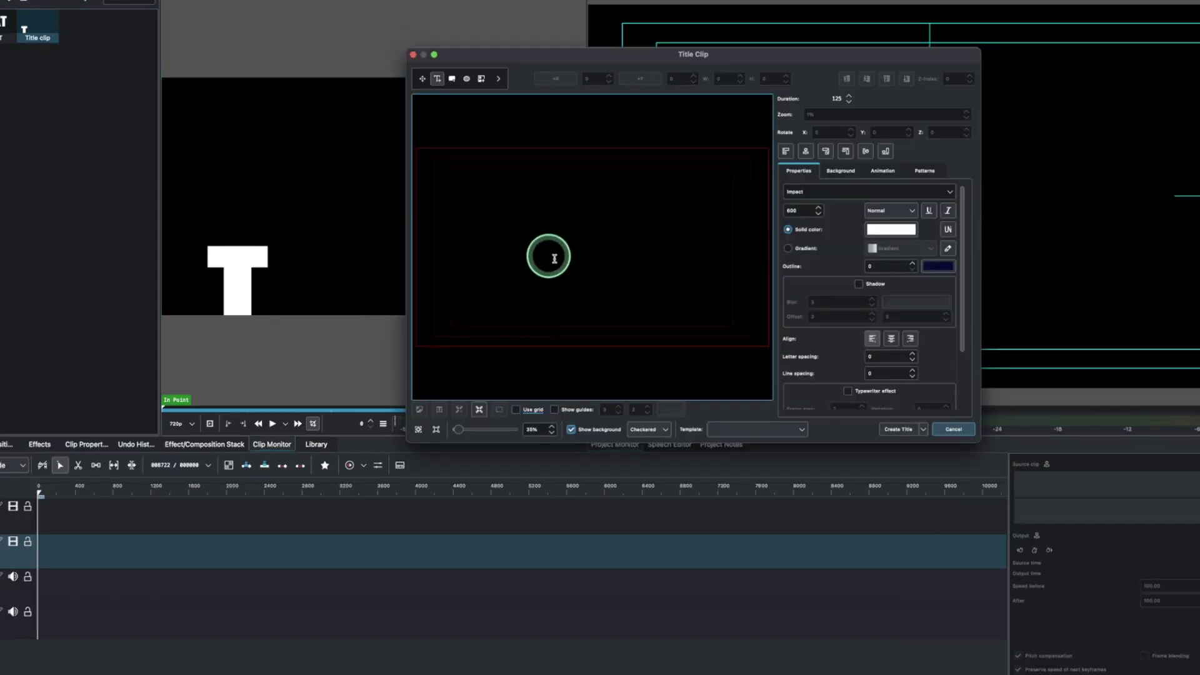
{"action": "left_click", "coordinate": [539, 256]}
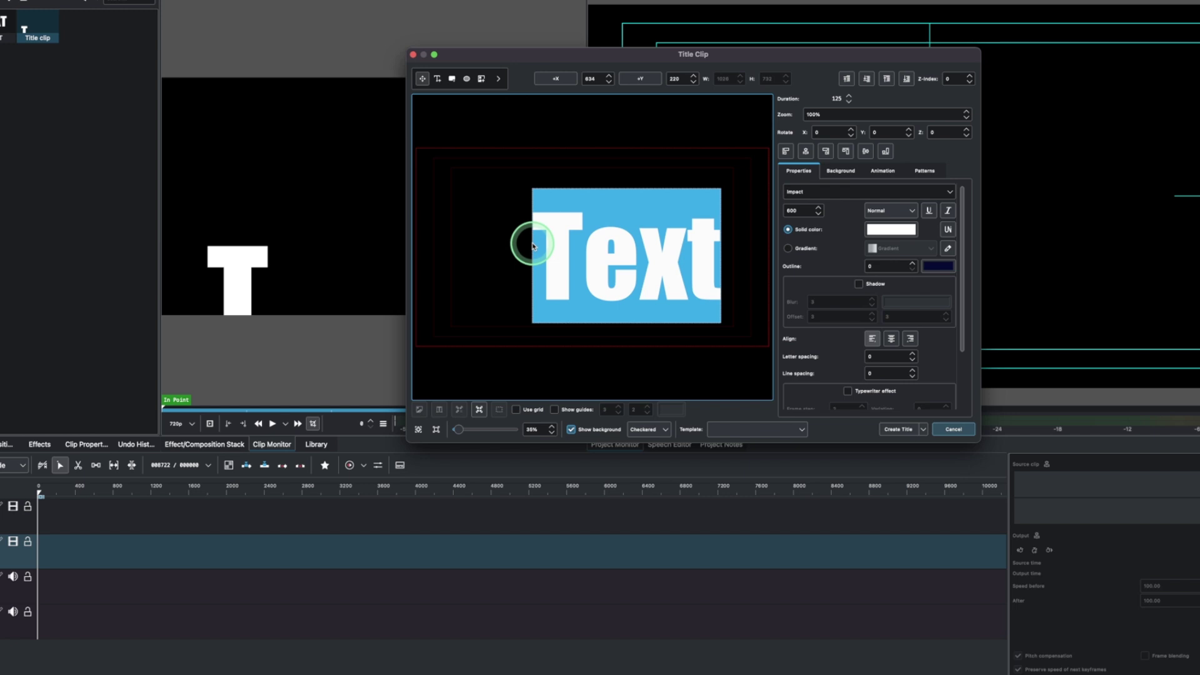
{"action": "type", "text": "E"}
{"action": "left_click", "coordinate": [657, 314]}
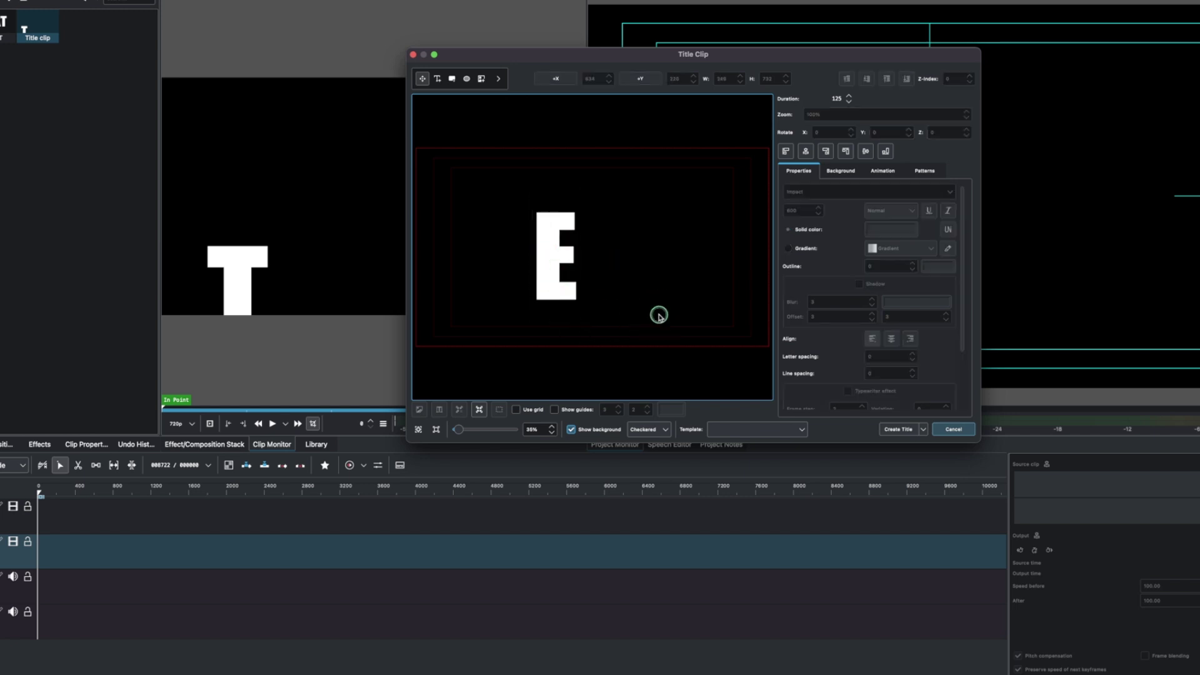
{"action": "left_click_drag", "start_coordinate": [554, 276], "coordinate": [573, 345]}
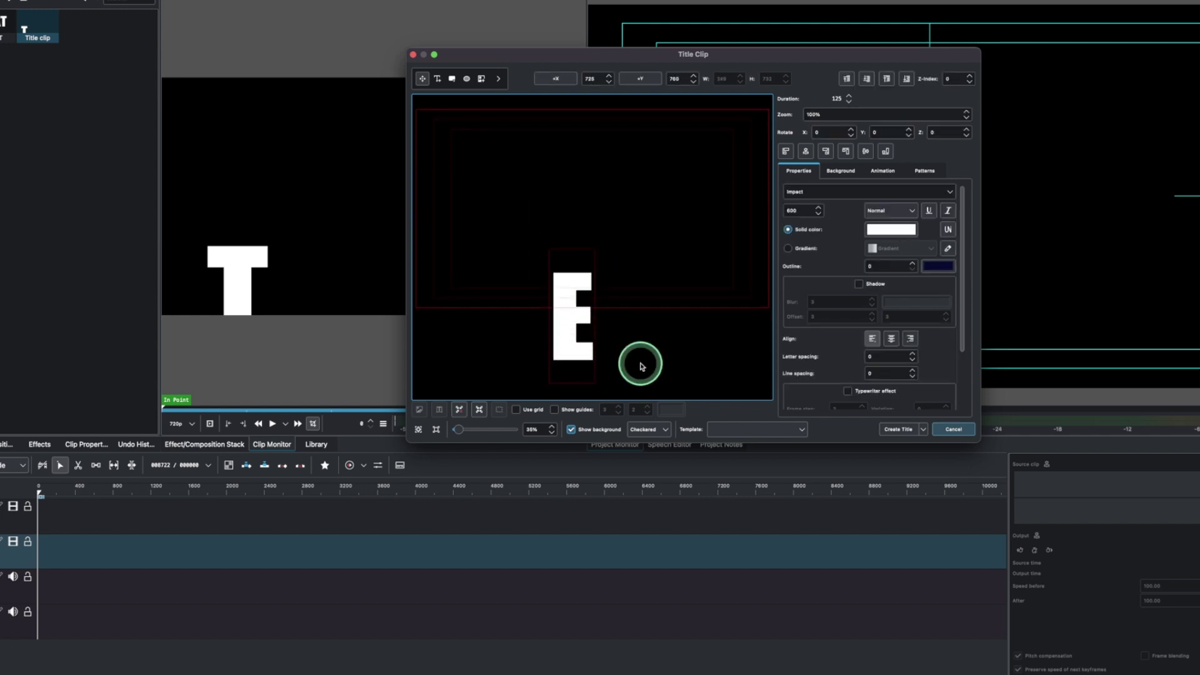
{"action": "left_click", "coordinate": [898, 428]}
Create a title clip with the single letter "X" placed across the frame's lower edge, at about X 1023, Y 814
{"action": "right_click", "coordinate": [74, 186]}
{"action": "left_click", "coordinate": [107, 252]}
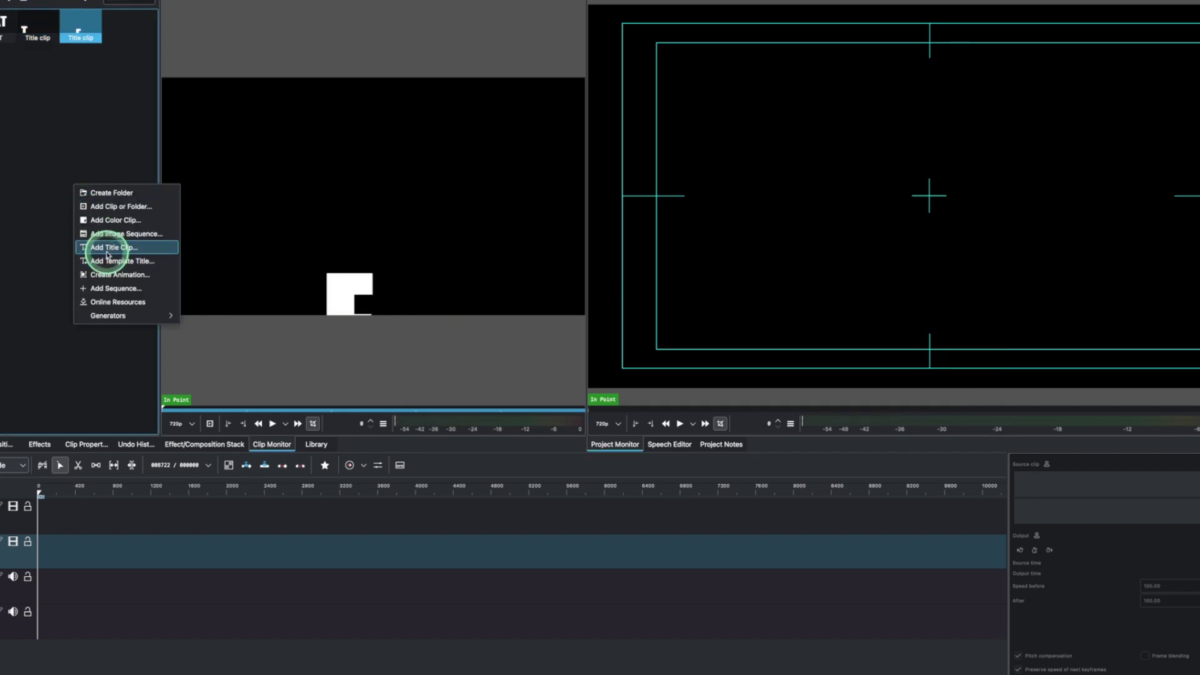
{"action": "left_click", "coordinate": [572, 249]}
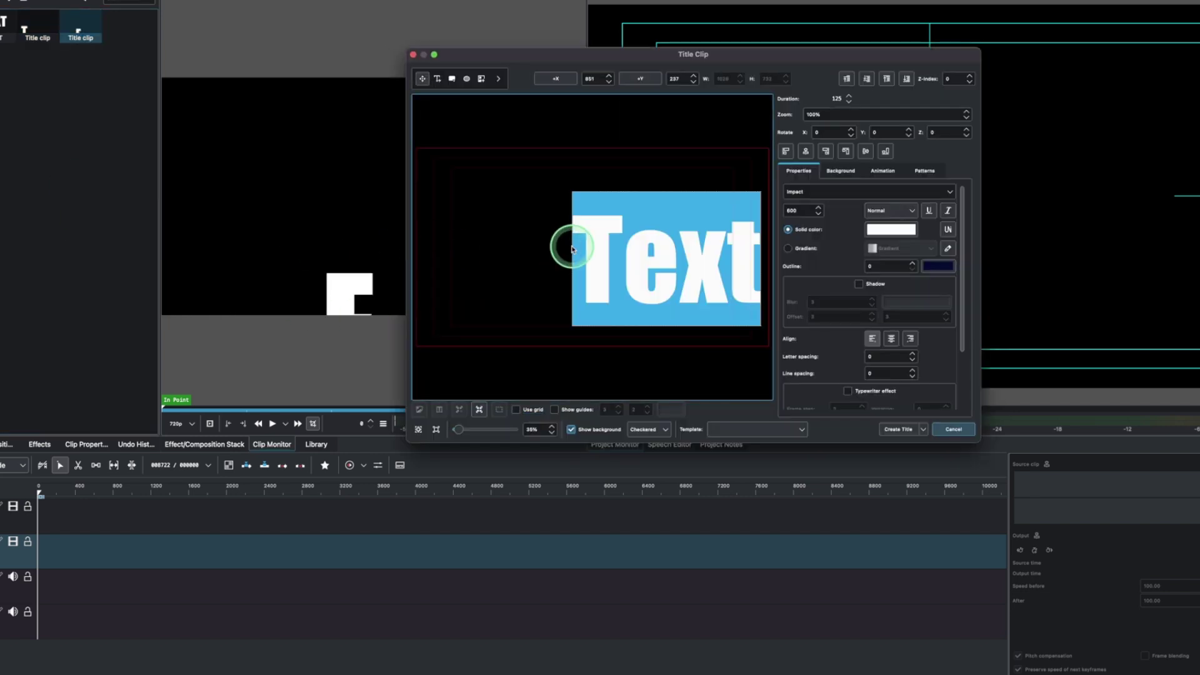
{"action": "type", "text": "X"}
{"action": "left_click", "coordinate": [643, 274]}
{"action": "left_click_drag", "start_coordinate": [577, 262], "coordinate": [619, 322]}
{"action": "left_click", "coordinate": [900, 429]}
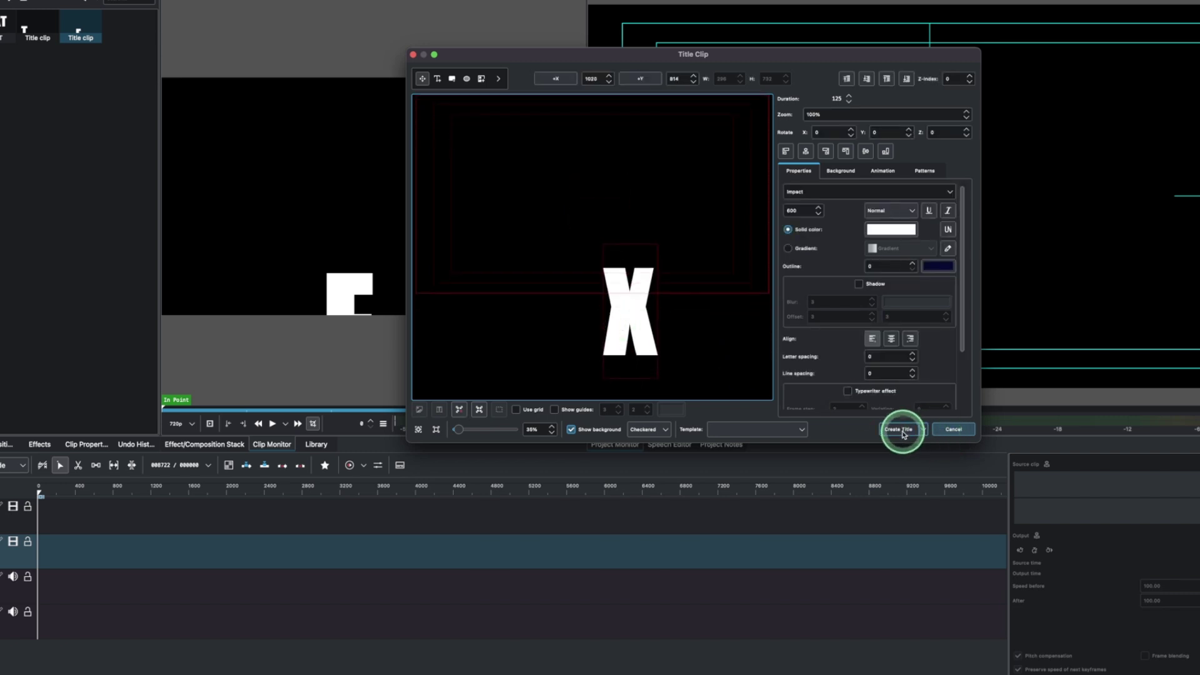
Create a title clip for the final letter "T", placed across the frame's lower edge to the right of the X position
{"action": "right_click", "coordinate": [5, 114]}
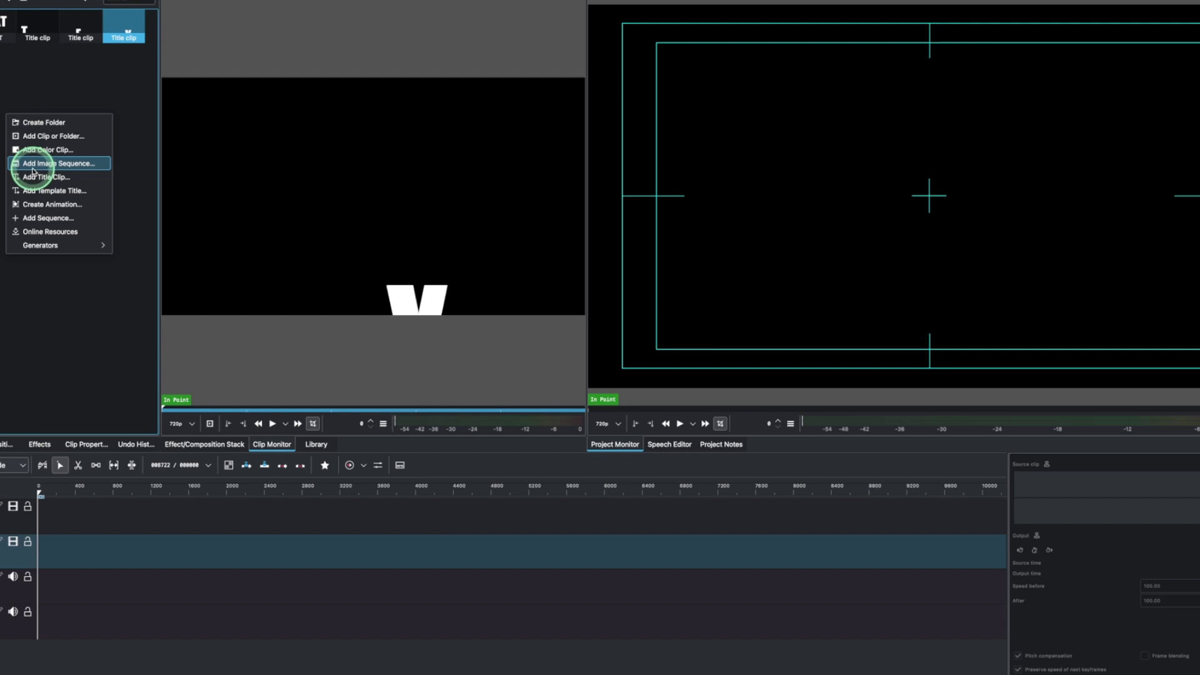
{"action": "left_click", "coordinate": [48, 180]}
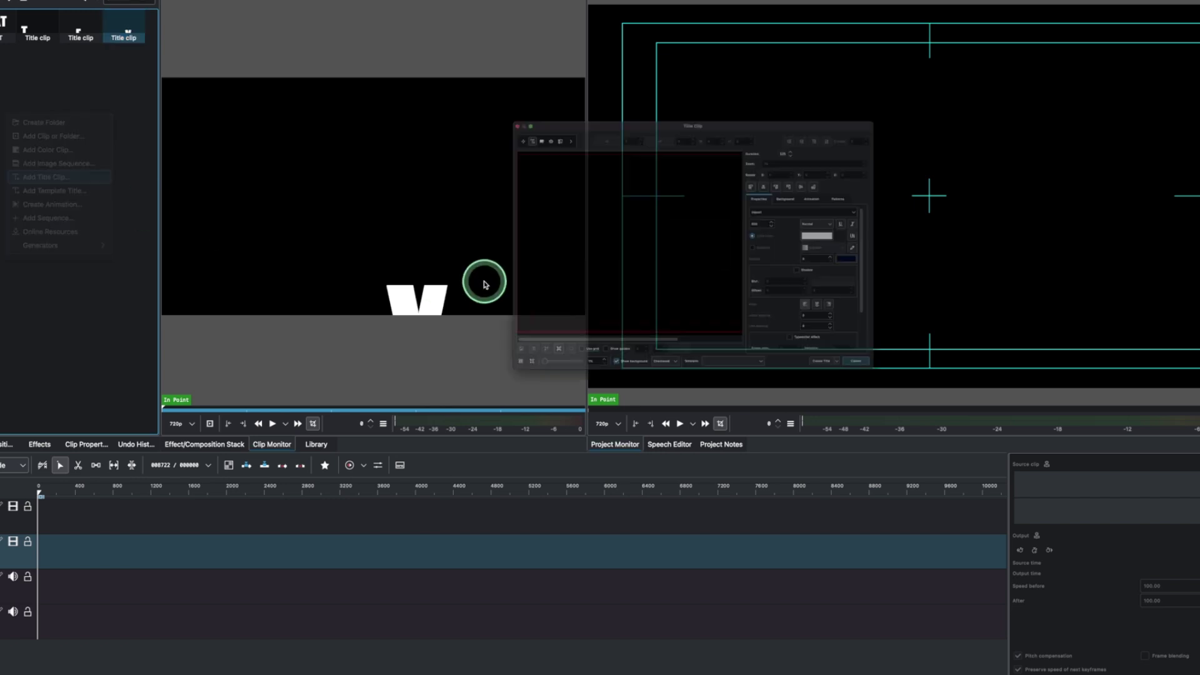
{"action": "left_click", "coordinate": [610, 253]}
{"action": "type", "text": "T"}
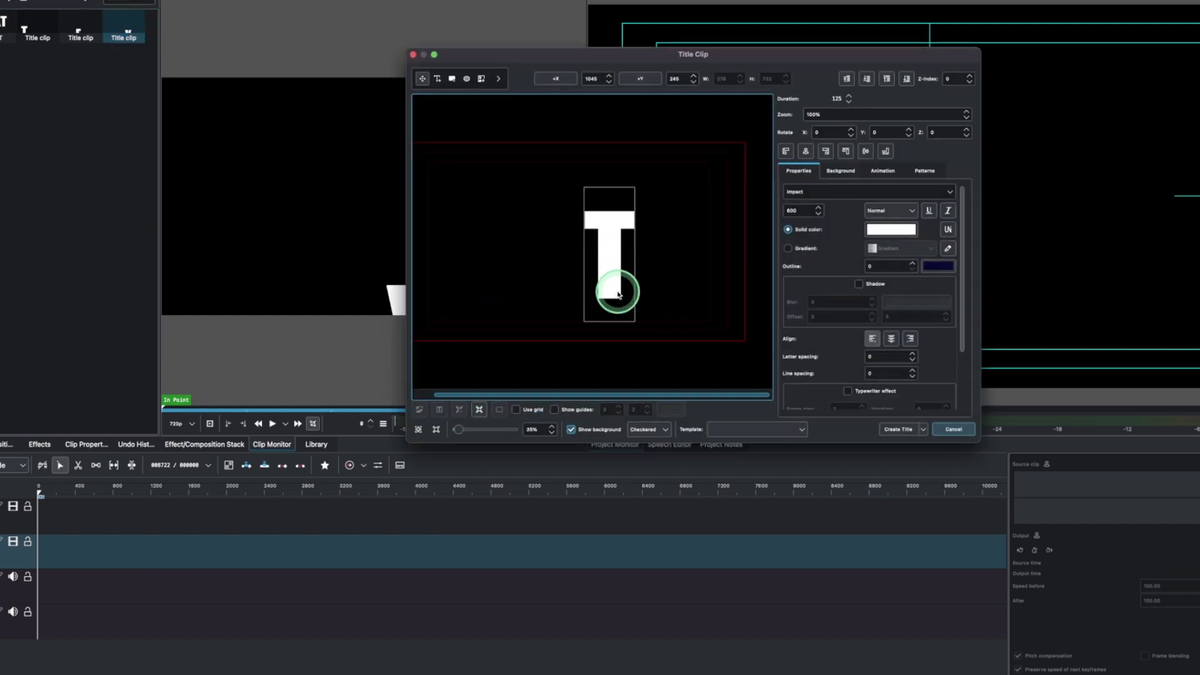
{"action": "left_click_drag", "start_coordinate": [611, 274], "coordinate": [657, 316]}
{"action": "left_click", "coordinate": [626, 279]}
{"action": "left_click_drag", "start_coordinate": [625, 279], "coordinate": [654, 321]}
{"action": "left_click", "coordinate": [900, 429]}
{"action": "left_click", "coordinate": [122, 218]}
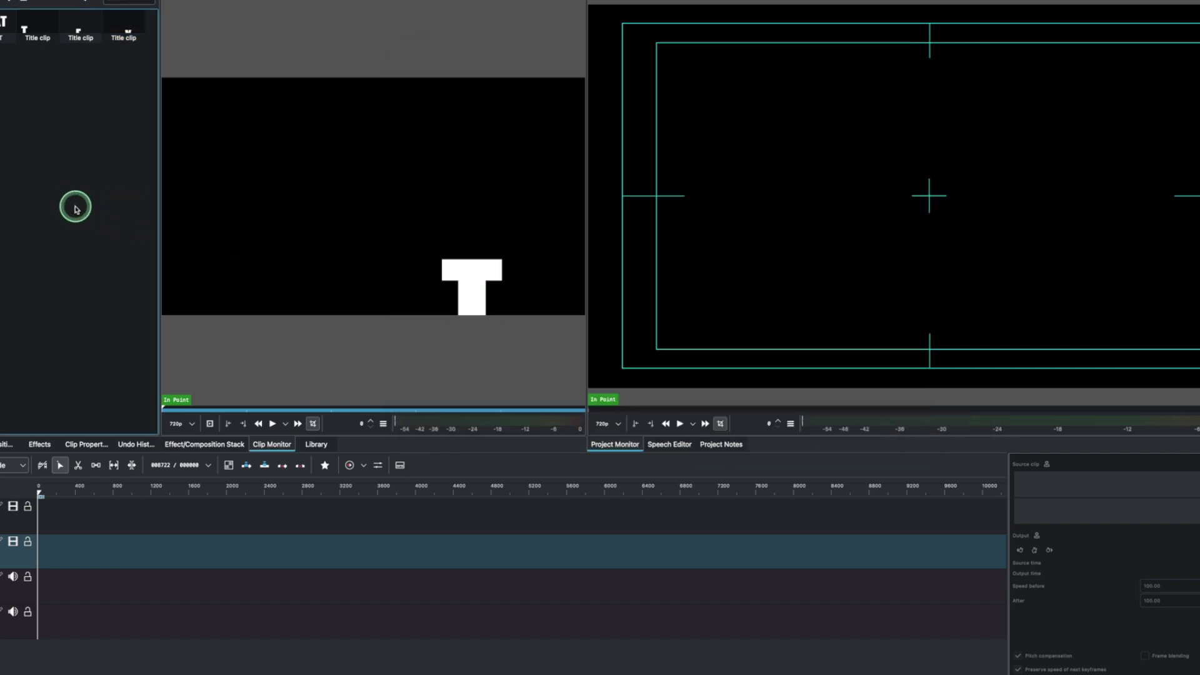
Place the full "TEXT" title clip at the start of video track V1
{"action": "left_click", "coordinate": [4, 26]}
{"action": "left_click_drag", "start_coordinate": [70, 442], "coordinate": [37, 573]}
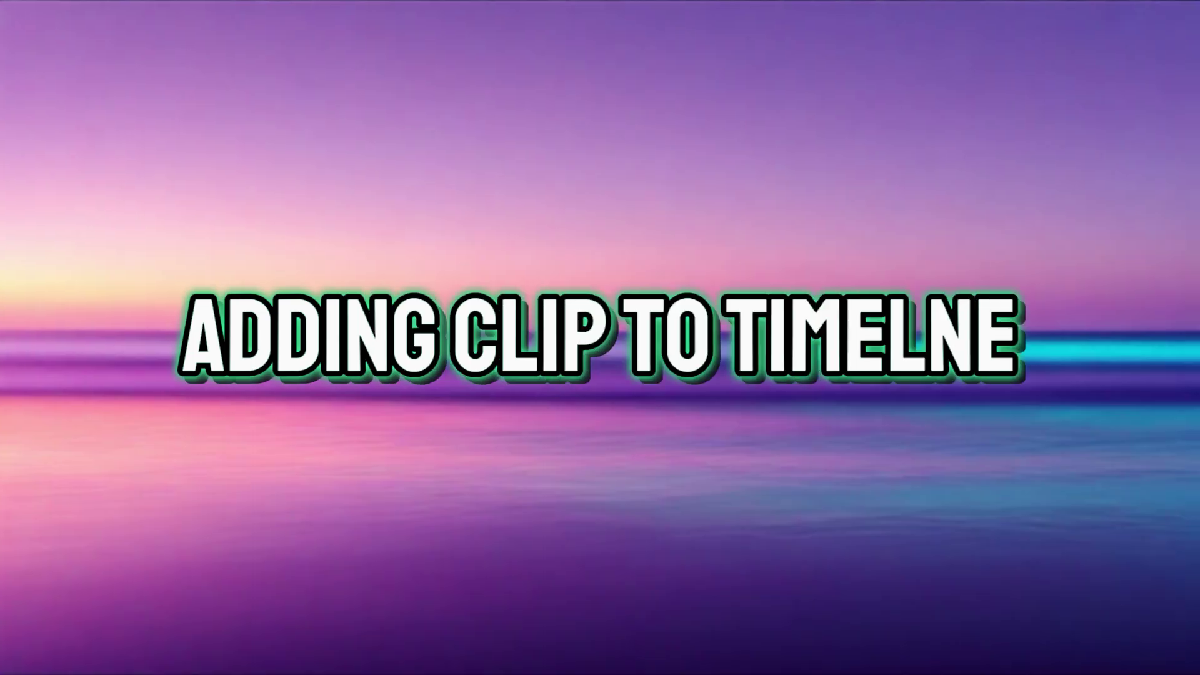
{"action": "left_click", "coordinate": [129, 530]}
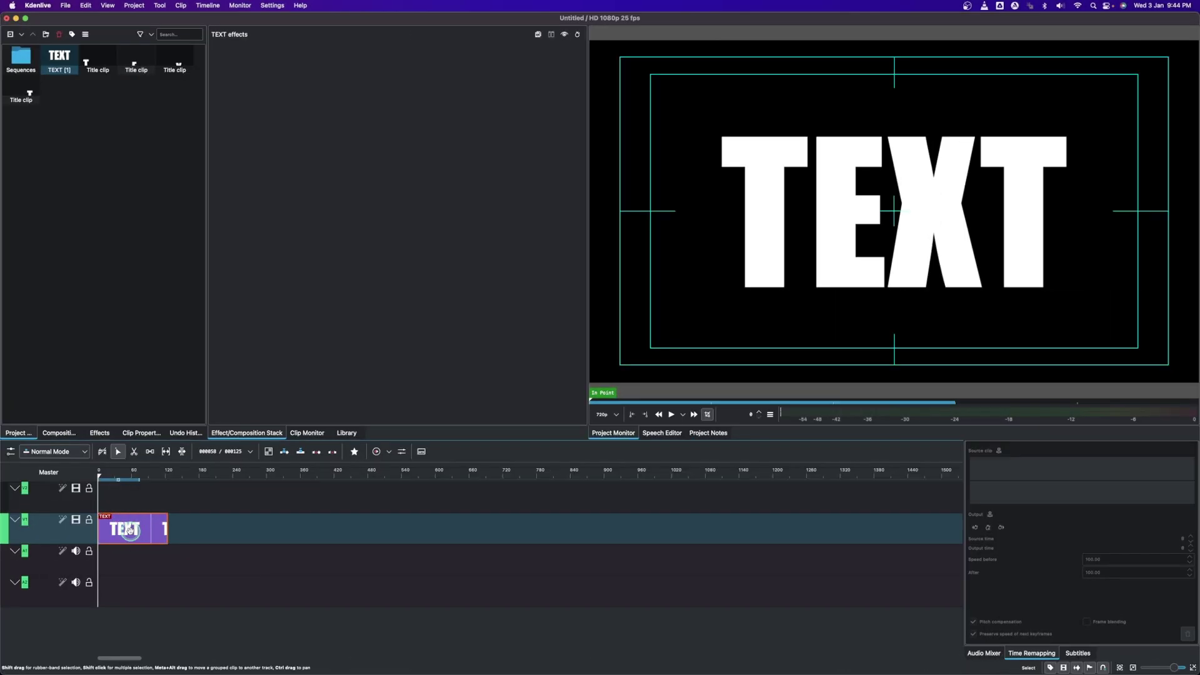
Insert 3 new video tracks above track V2
{"action": "left_click", "coordinate": [99, 226]}
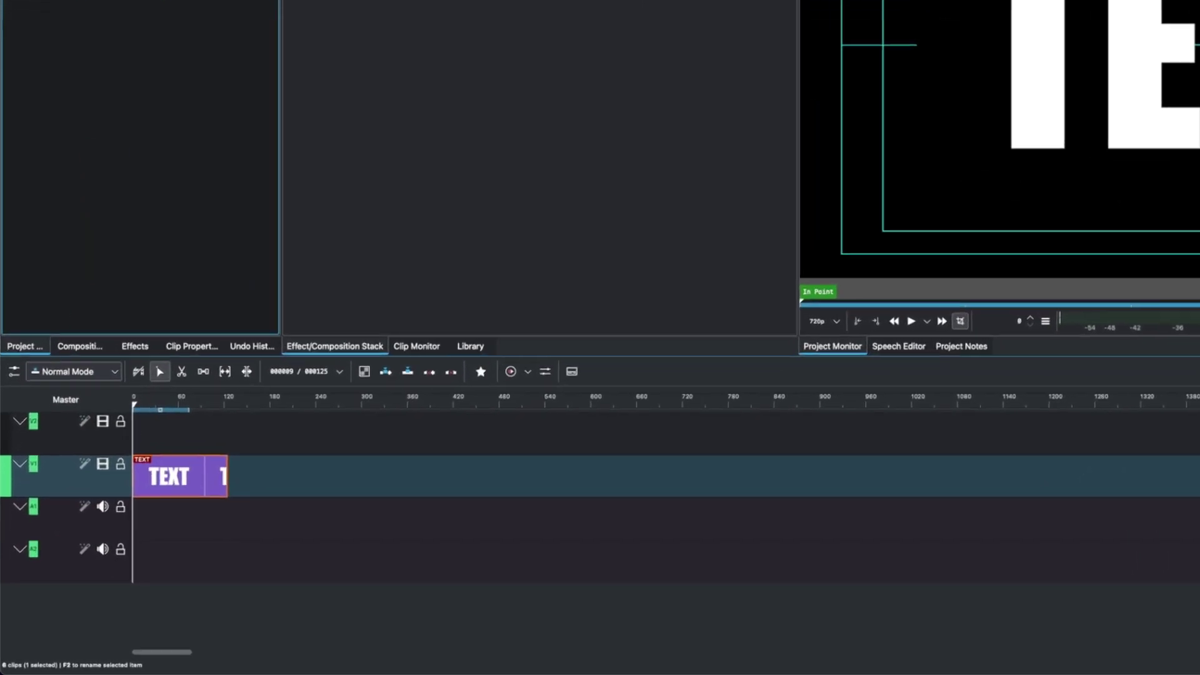
{"action": "left_click", "coordinate": [43, 493]}
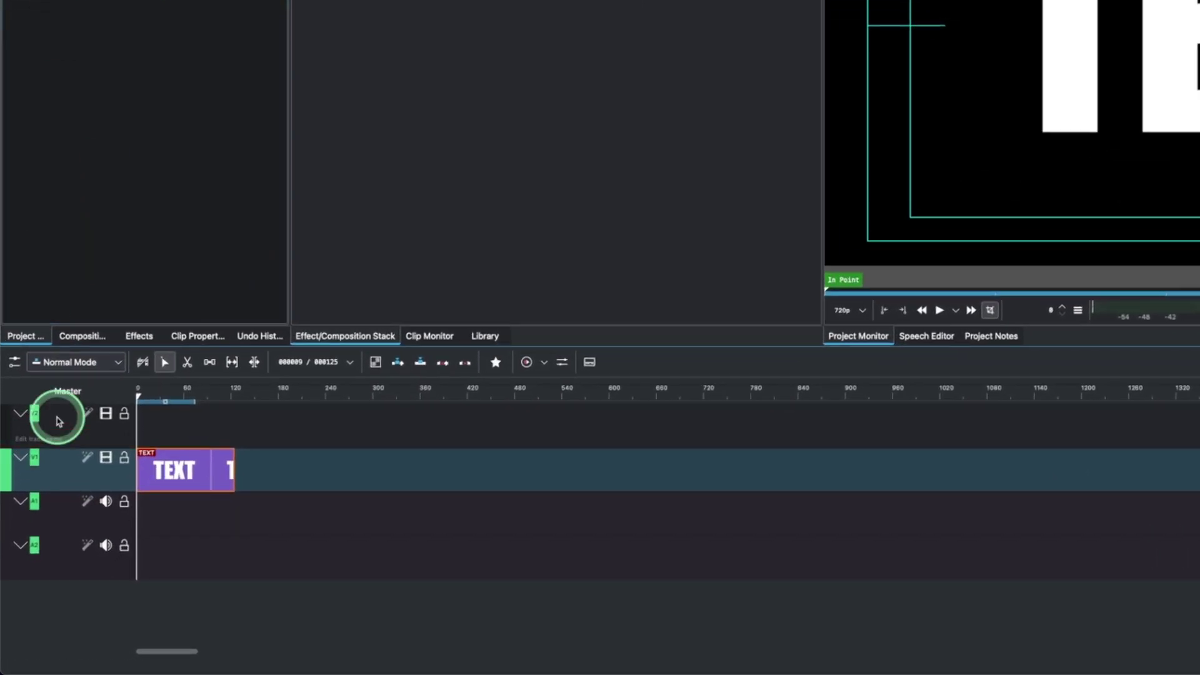
{"action": "right_click", "coordinate": [59, 421]}
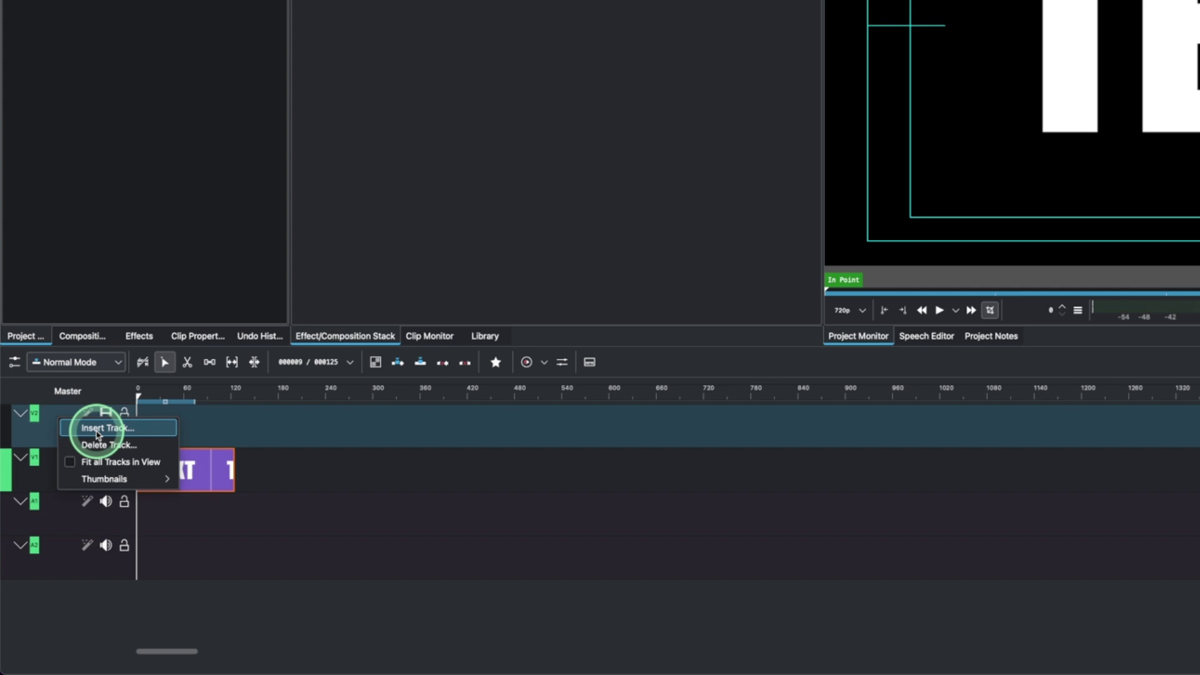
{"action": "left_click", "coordinate": [98, 430]}
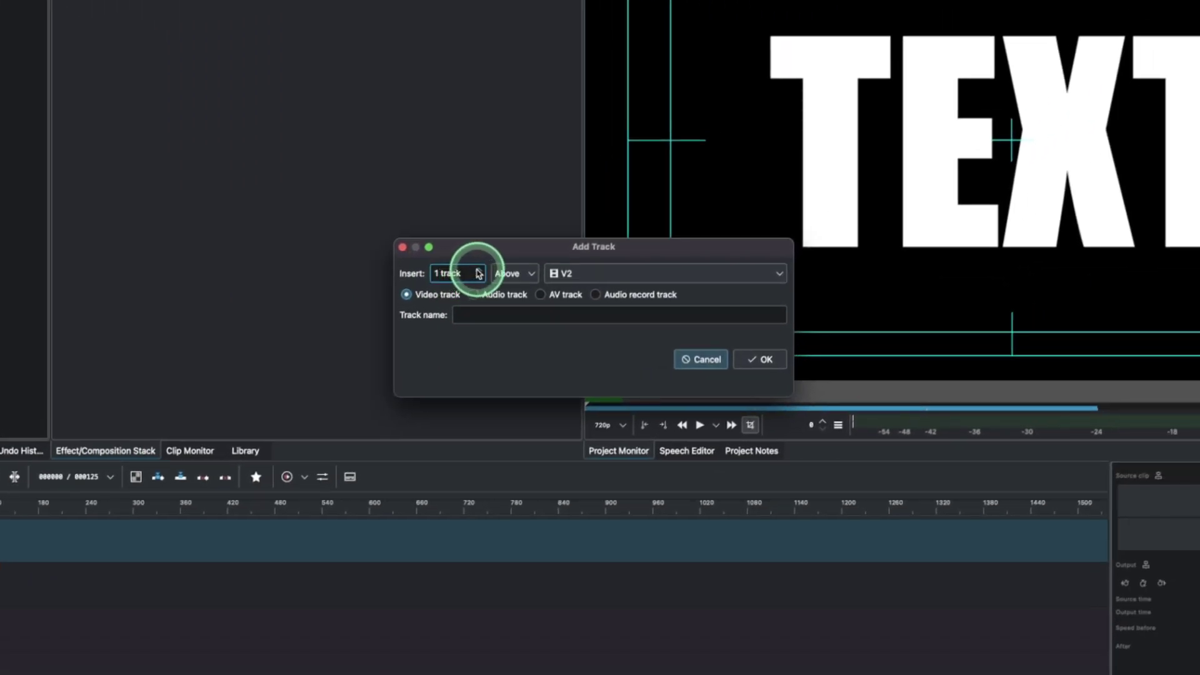
{"action": "left_click", "coordinate": [480, 270]}
{"action": "left_click", "coordinate": [480, 269]}
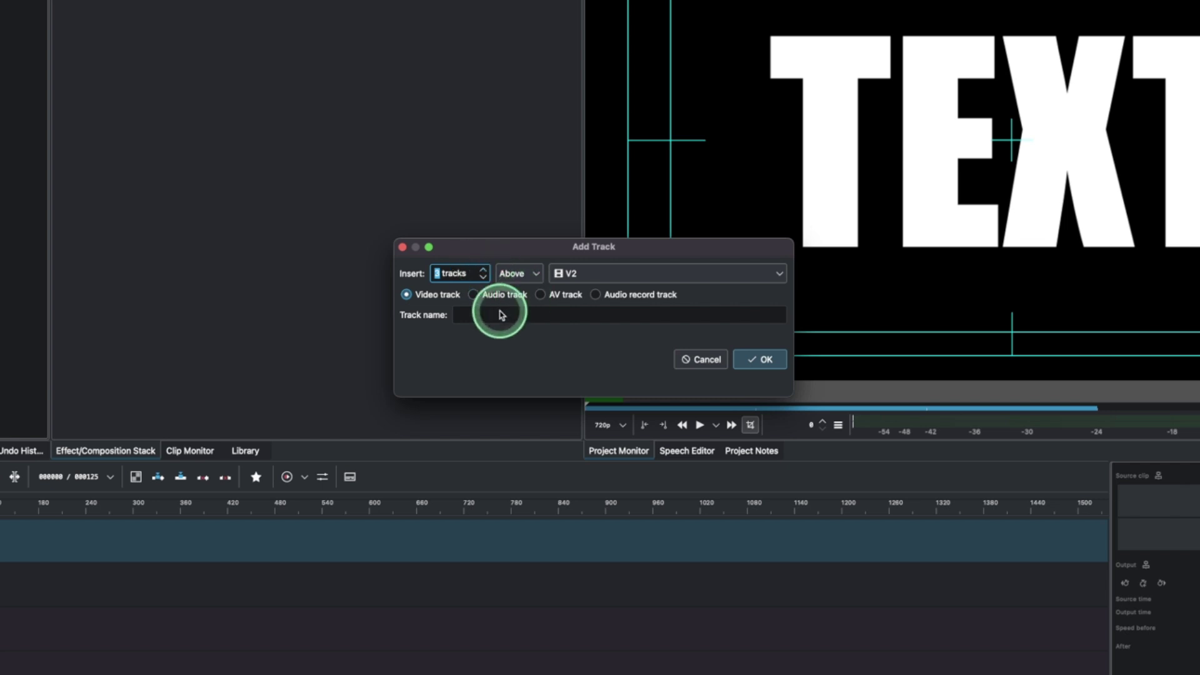
{"action": "left_click", "coordinate": [761, 361]}
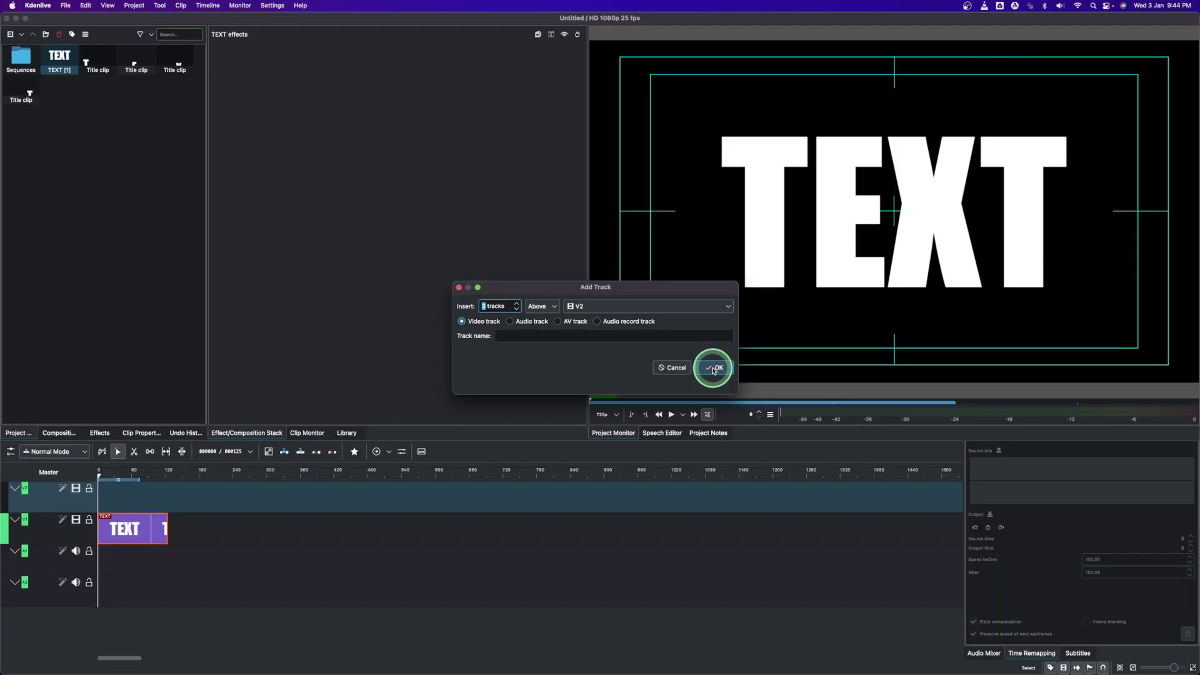
Collapse all five video tracks in the timeline
{"action": "left_click", "coordinate": [23, 615]}
{"action": "left_click", "coordinate": [19, 582]}
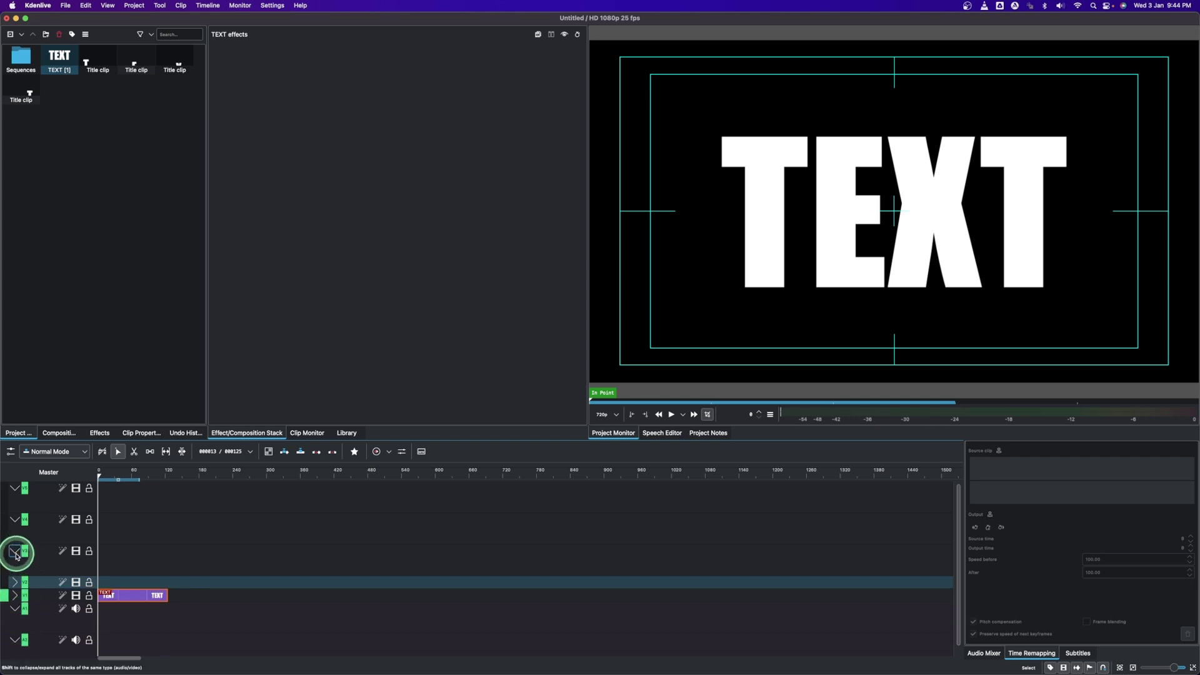
{"action": "left_click", "coordinate": [16, 553]}
{"action": "left_click", "coordinate": [15, 519]}
{"action": "left_click", "coordinate": [15, 503]}
{"action": "left_click", "coordinate": [16, 492]}
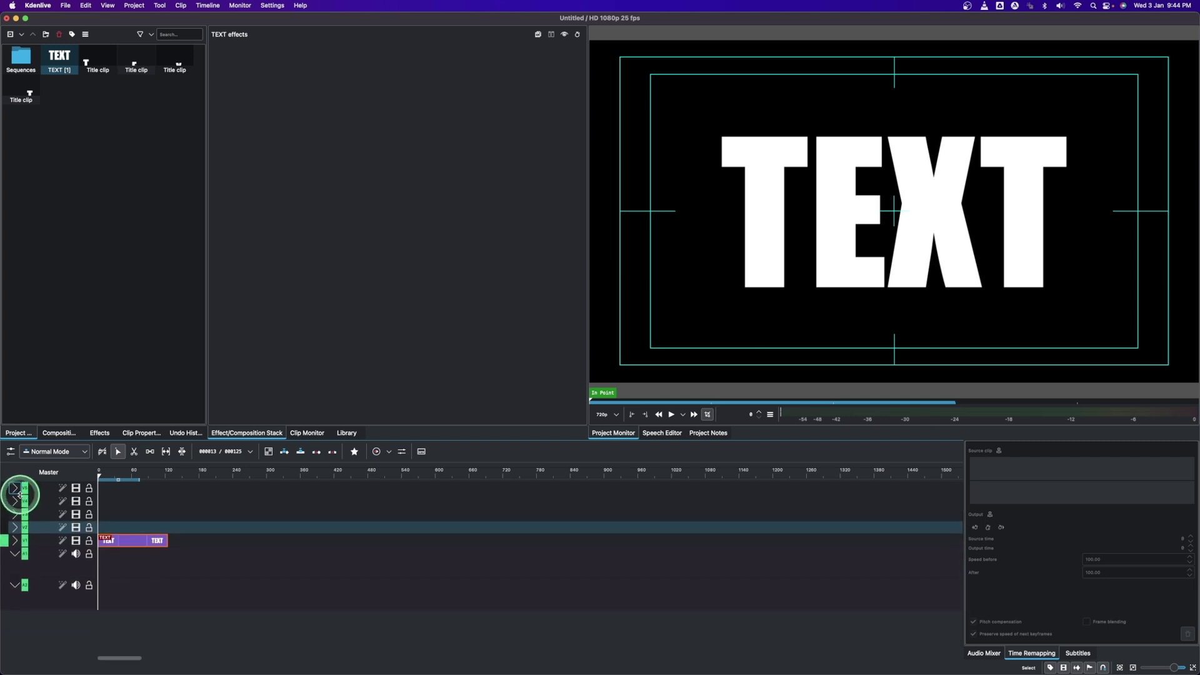
Stack the T, E, X and T letter clips at the timeline start on the four tracks above TEXT, and select the lowest one
{"action": "left_click_drag", "start_coordinate": [95, 59], "coordinate": [104, 530]}
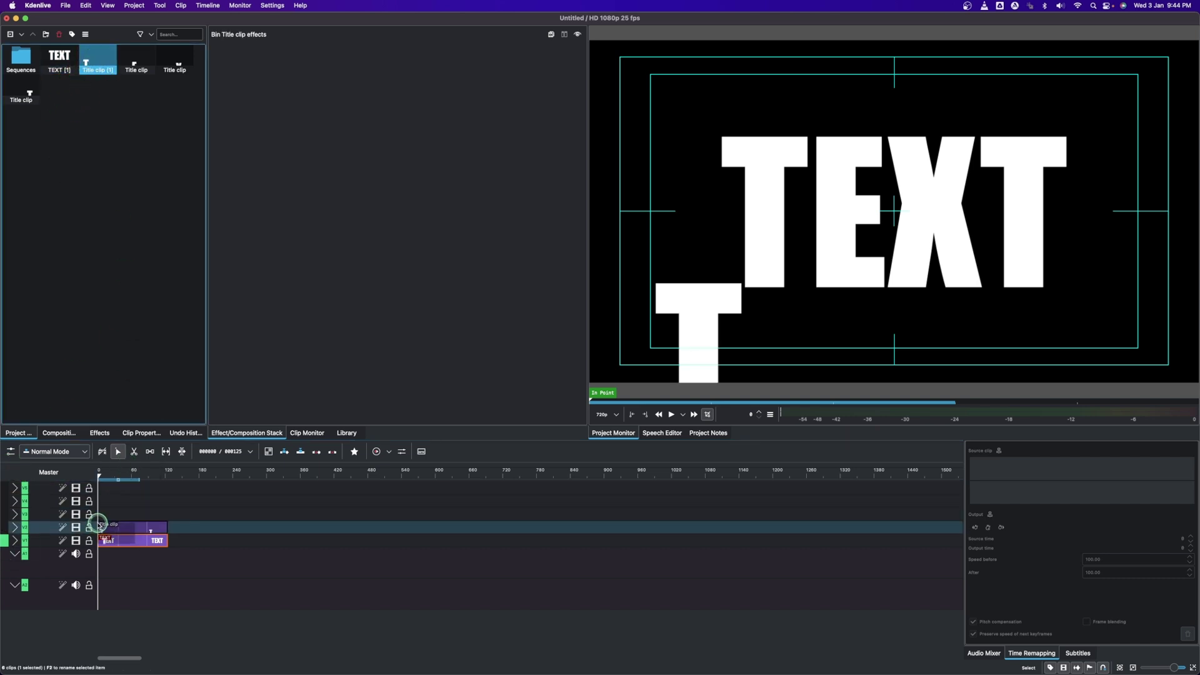
{"action": "left_click_drag", "start_coordinate": [132, 62], "coordinate": [134, 487]}
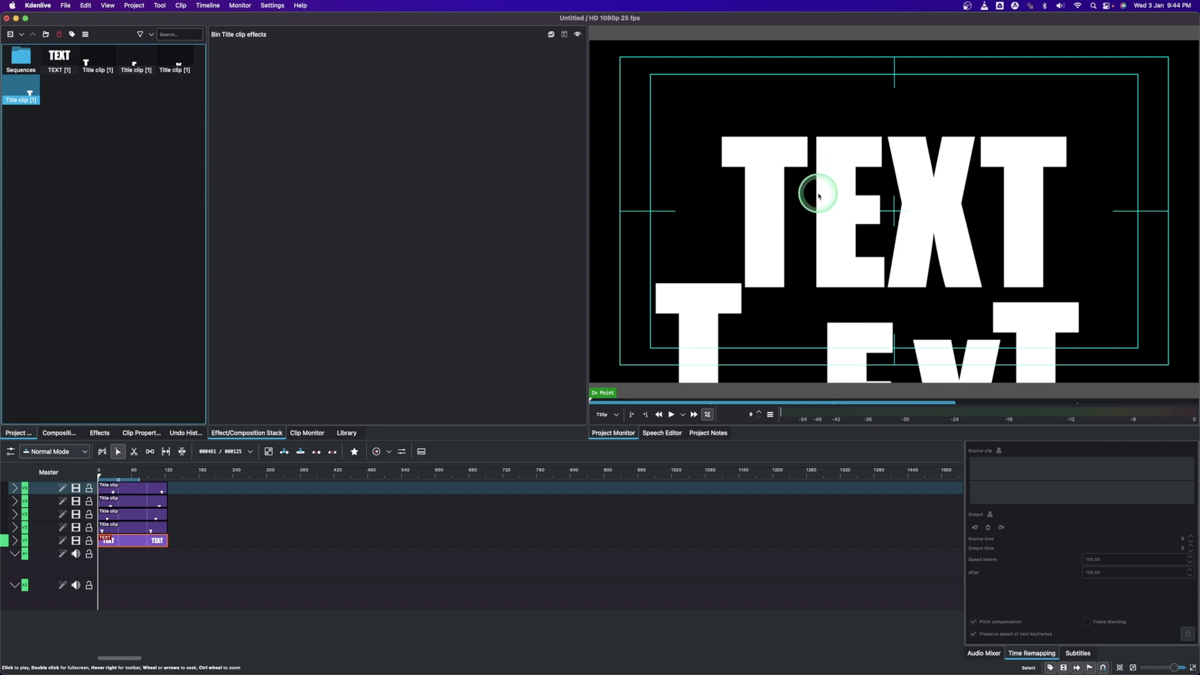
{"action": "left_click", "coordinate": [105, 529]}
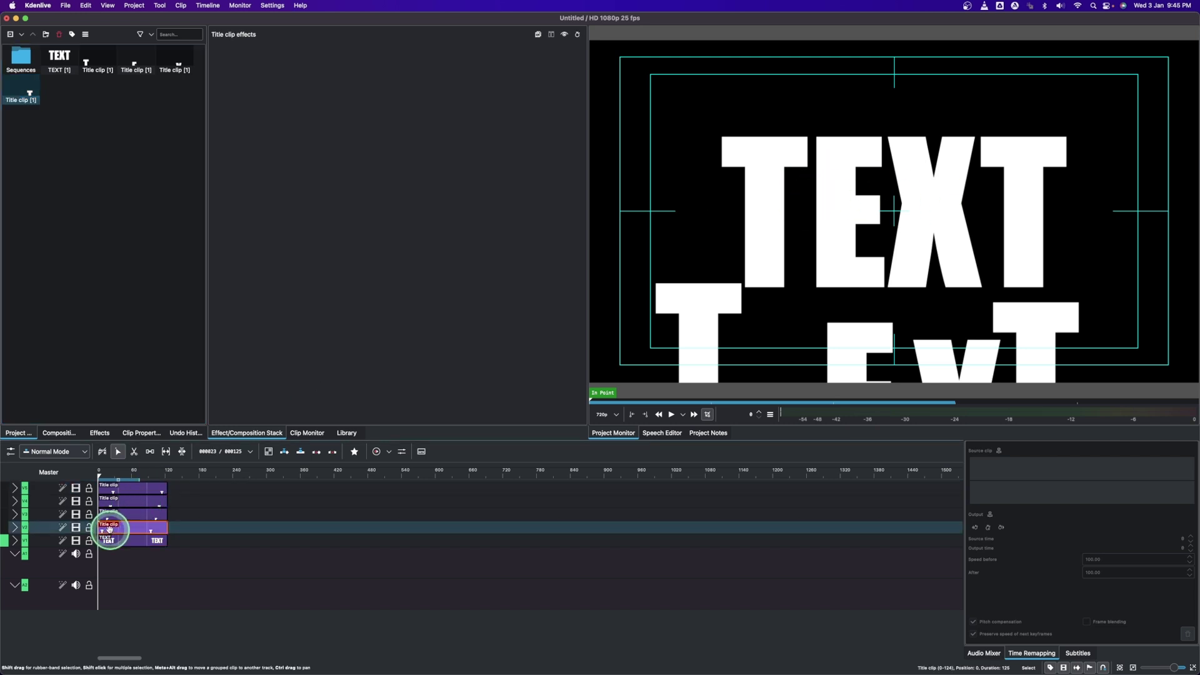
Open the T letter title on the track just above V1 and switch its fill from solid color to gradient
{"action": "double_click", "coordinate": [109, 530]}
{"action": "left_click", "coordinate": [519, 257]}
{"action": "left_click_drag", "start_coordinate": [519, 257], "coordinate": [521, 247]}
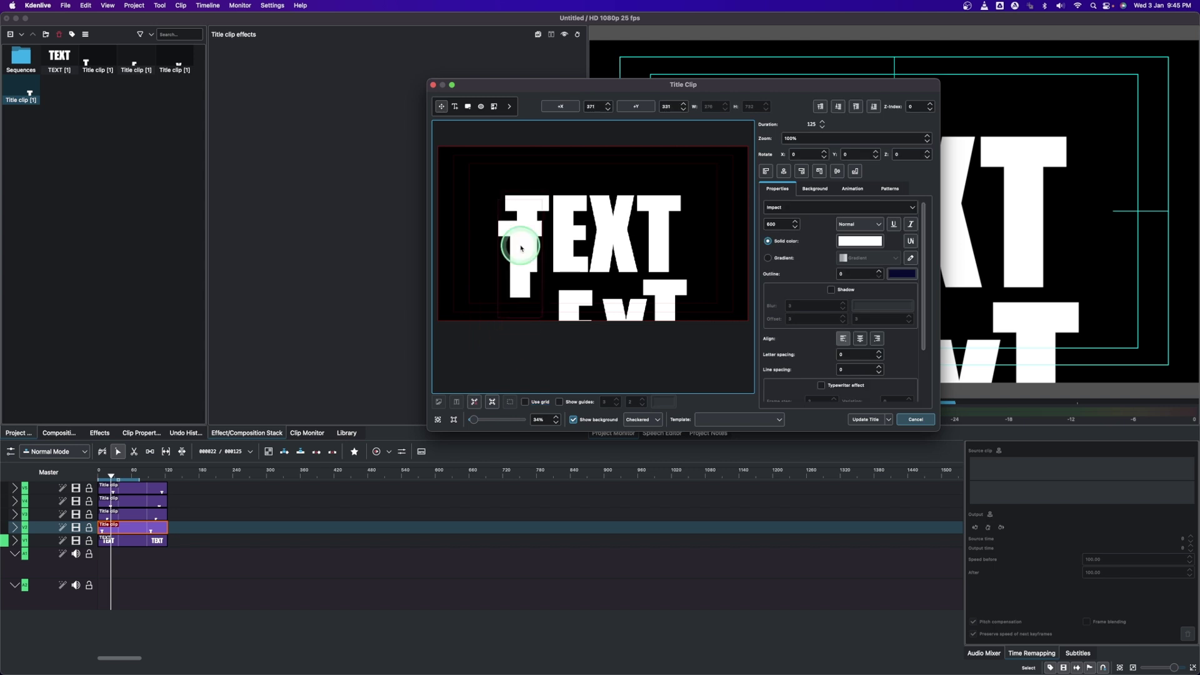
{"action": "left_click", "coordinate": [779, 261]}
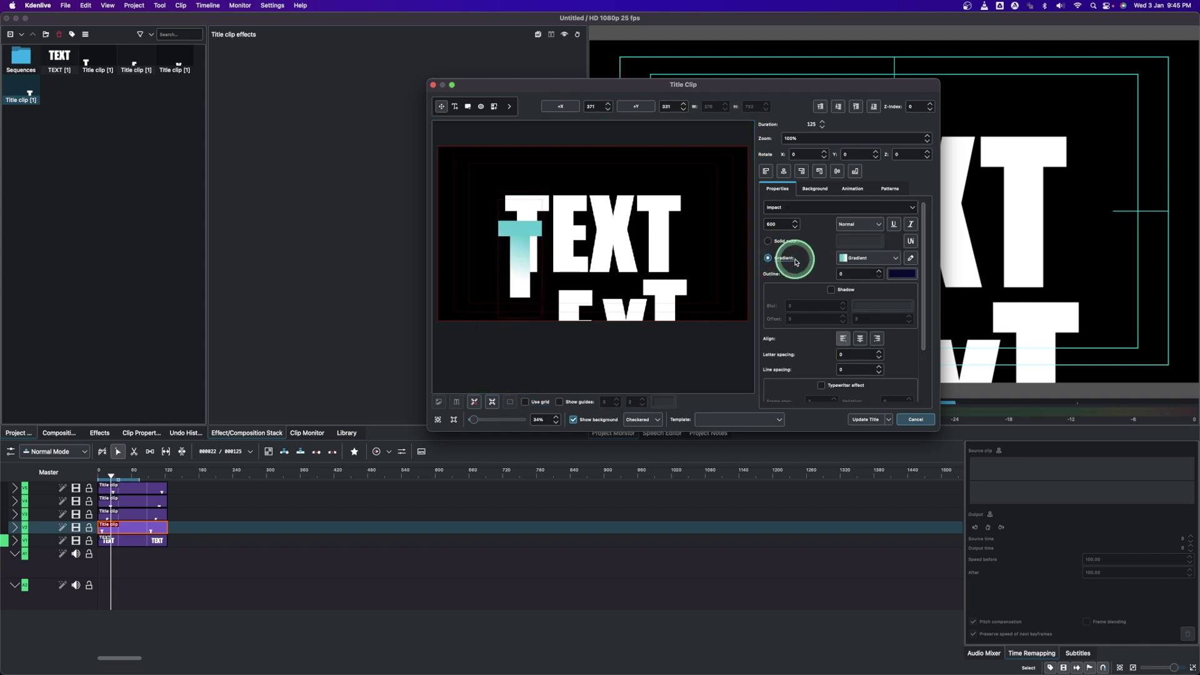
{"action": "left_click", "coordinate": [876, 260]}
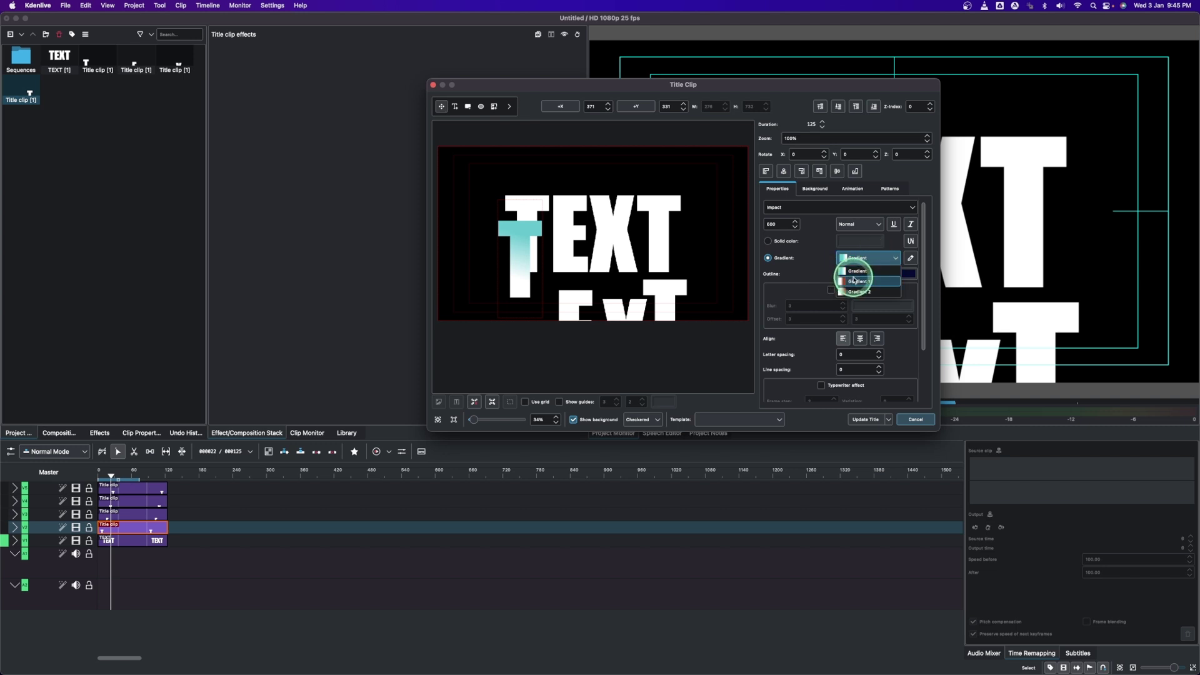
{"action": "left_click", "coordinate": [819, 254]}
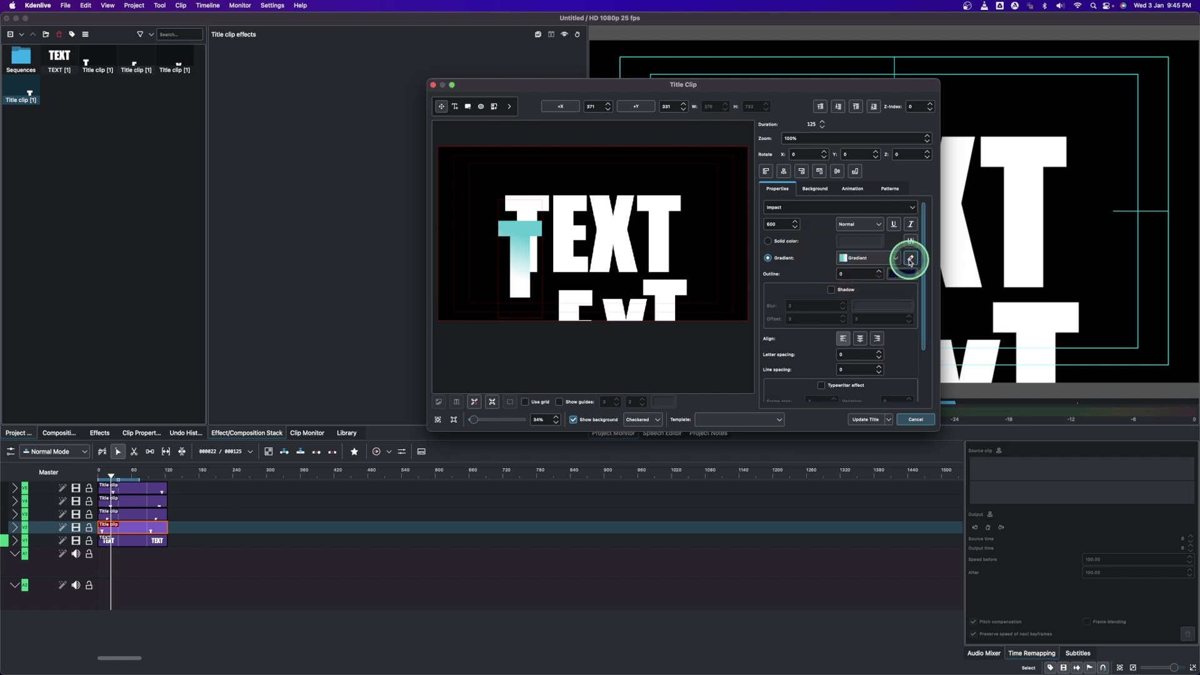
Edit the gradient so its Color 2 is purple, keeping Color 1 white, and accept the change
{"action": "left_click", "coordinate": [910, 260]}
{"action": "left_click", "coordinate": [522, 309]}
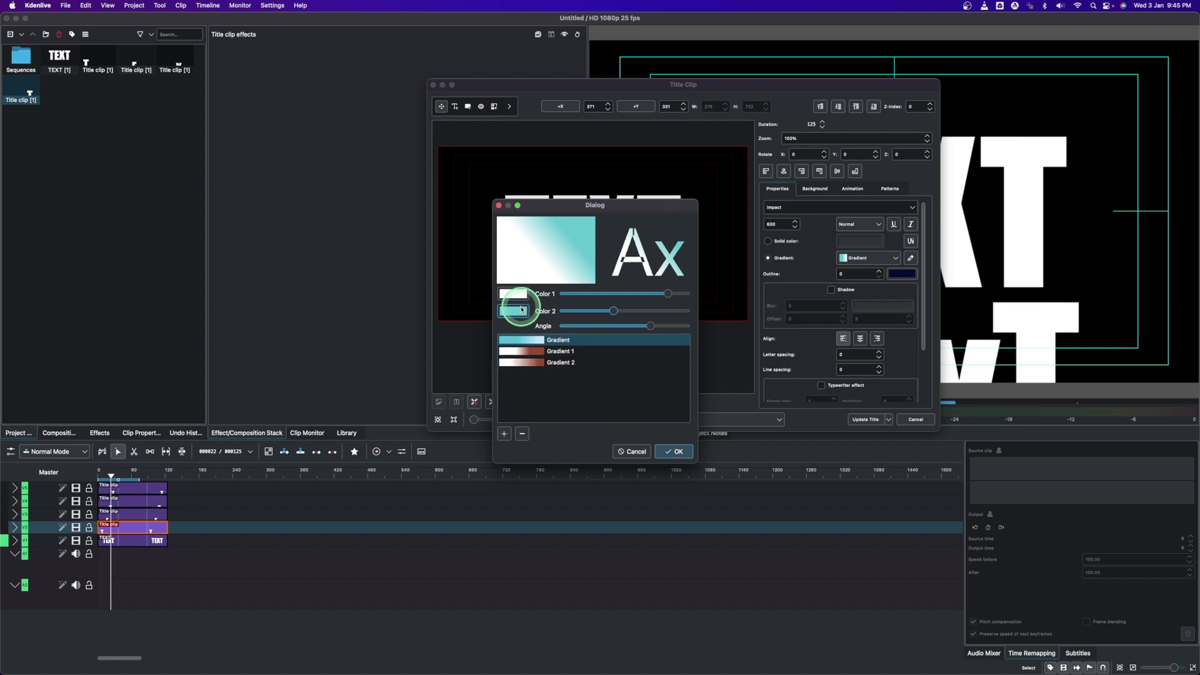
{"action": "left_click", "coordinate": [529, 313]}
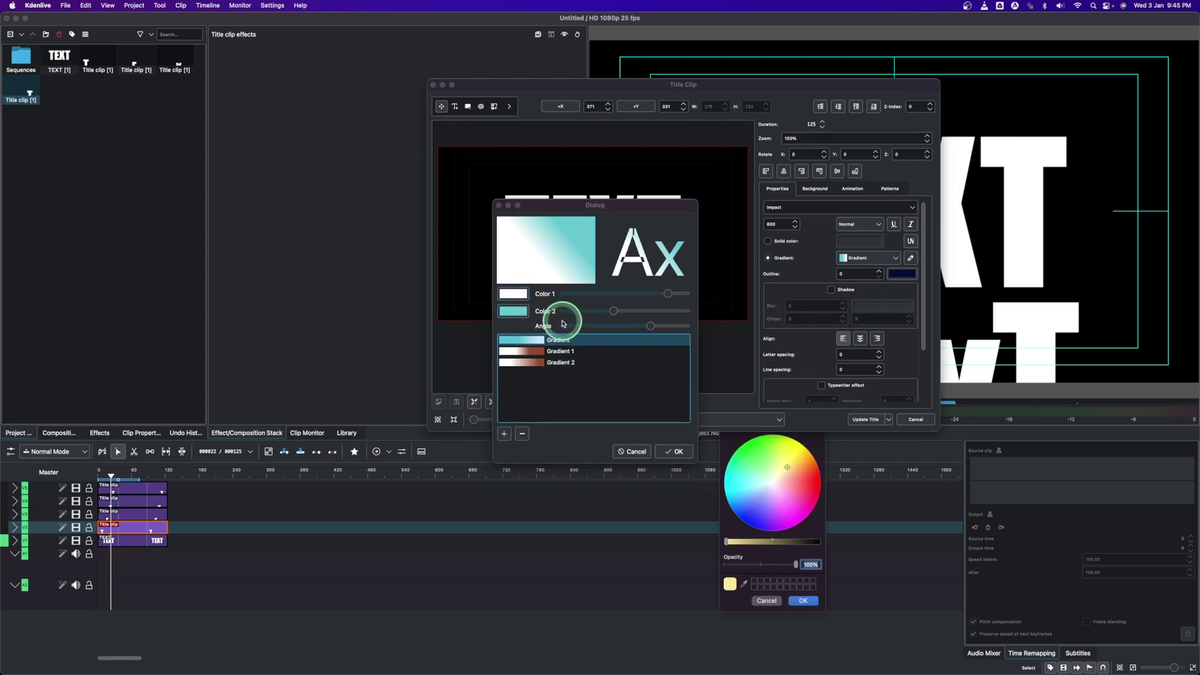
{"action": "left_click", "coordinate": [543, 346]}
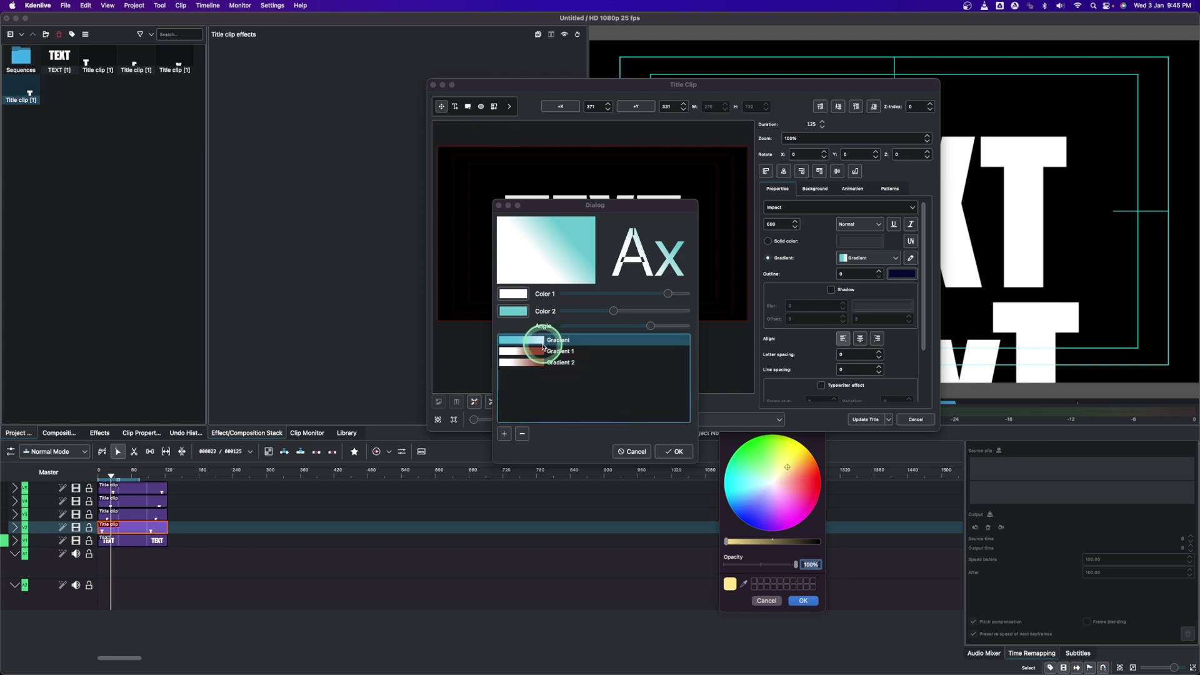
{"action": "left_click", "coordinate": [514, 311]}
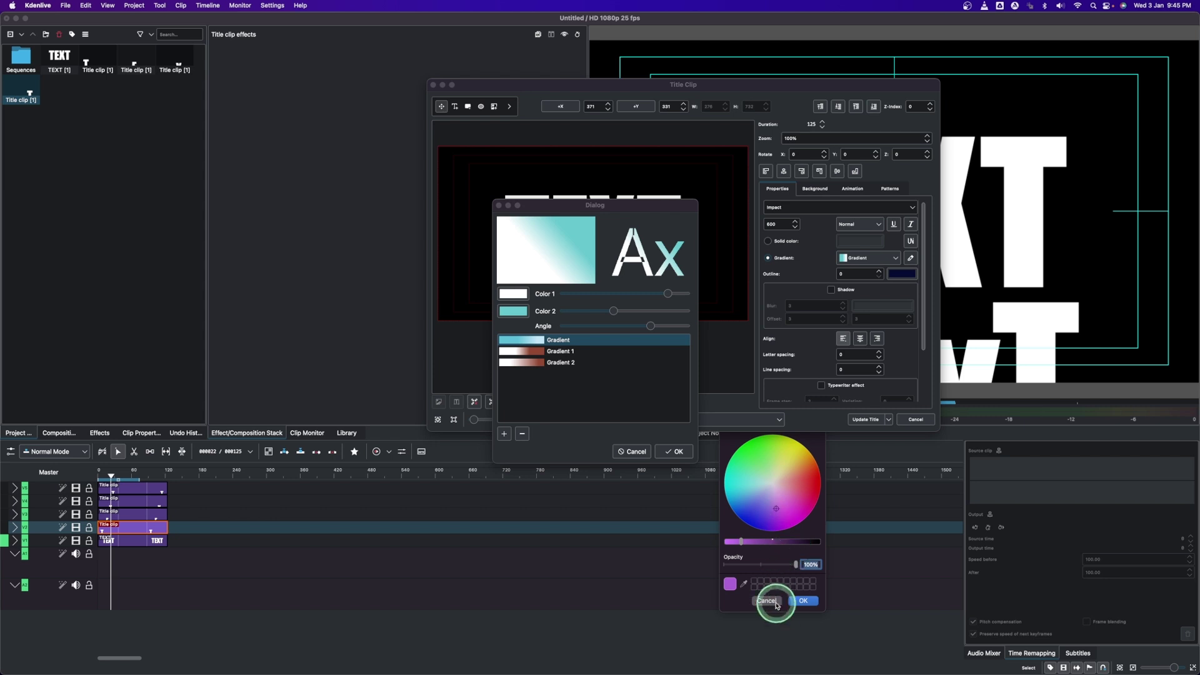
{"action": "left_click", "coordinate": [802, 602]}
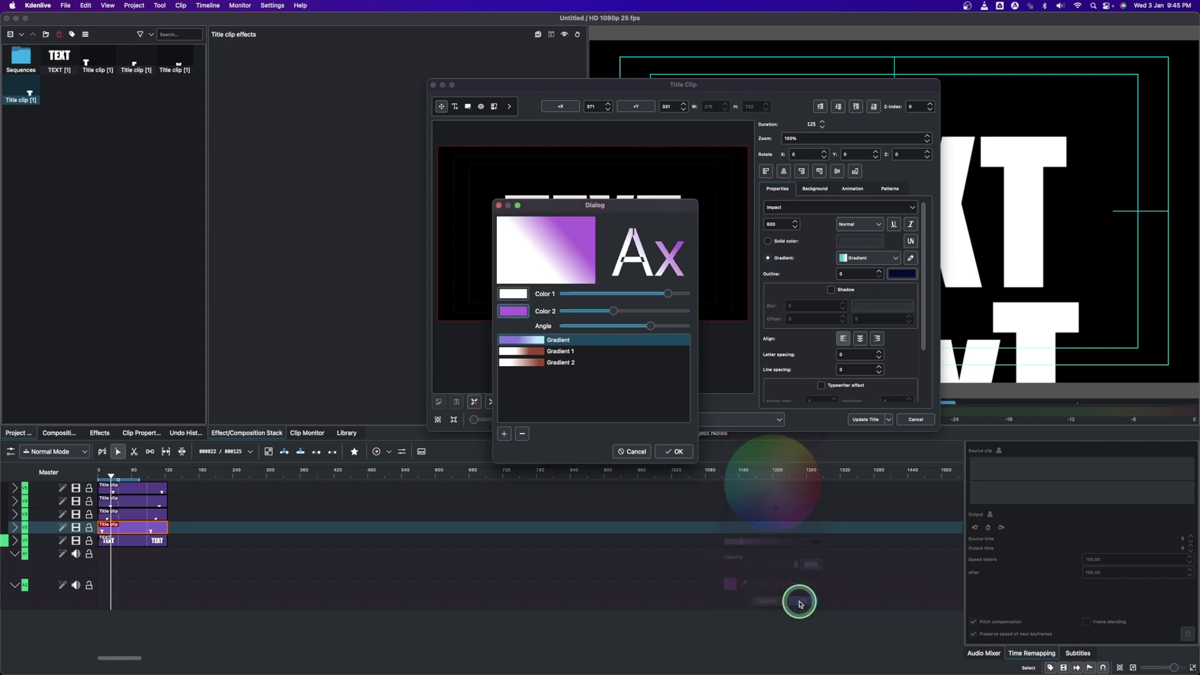
{"action": "left_click", "coordinate": [669, 451]}
Move the gradient T exactly over the first T of the background TEXT, at about Y 174, and update the title
{"action": "left_click", "coordinate": [598, 367]}
{"action": "left_click_drag", "start_coordinate": [525, 247], "coordinate": [531, 223]}
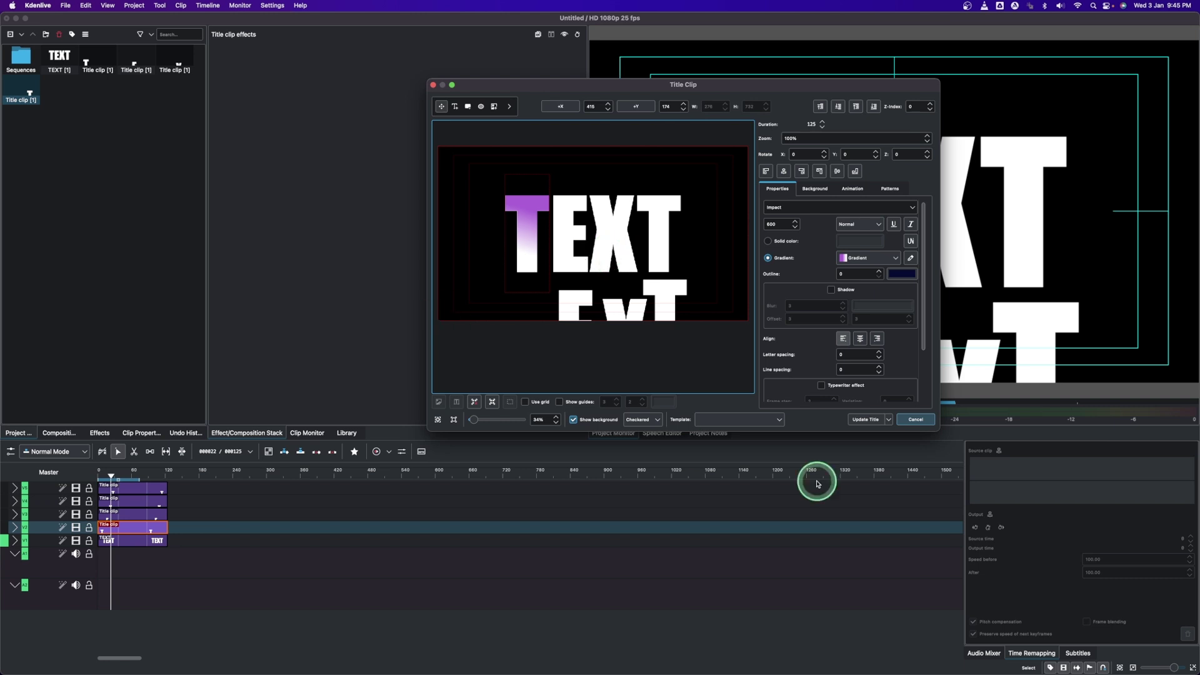
{"action": "left_click", "coordinate": [860, 419]}
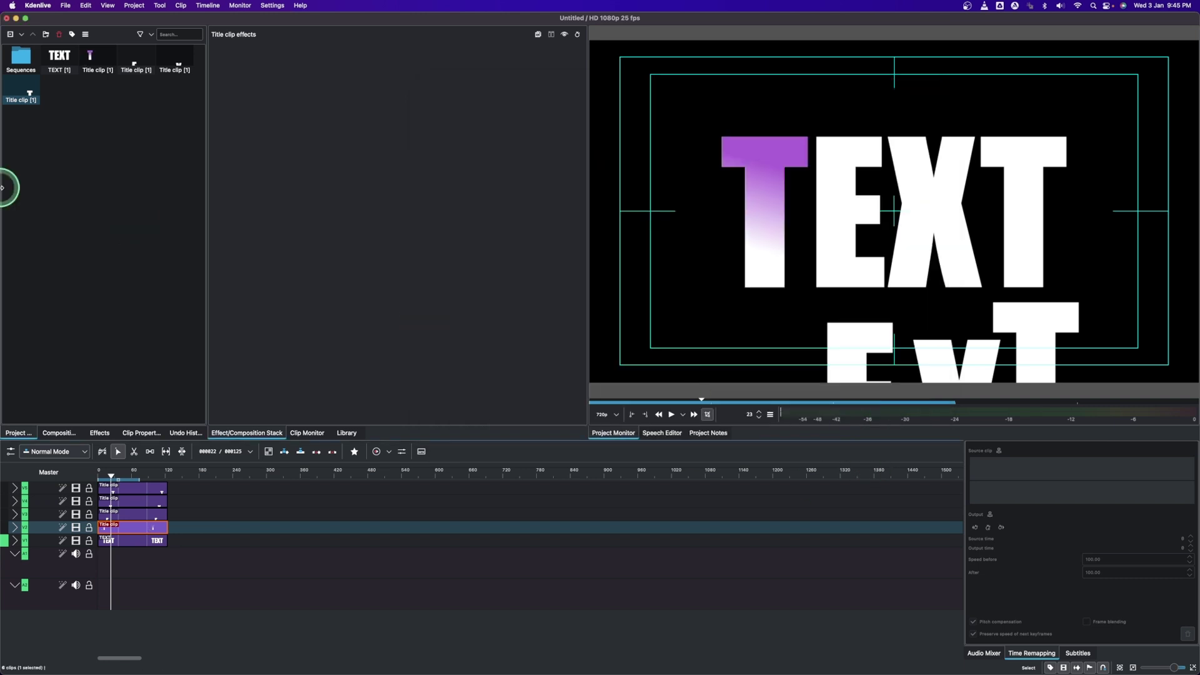
Give the E letter title the purple gradient, align it over the E of TEXT at about X 690, Y 174, and update it
{"action": "double_click", "coordinate": [153, 517]}
{"action": "left_click_drag", "start_coordinate": [536, 309], "coordinate": [532, 201]}
{"action": "left_click", "coordinate": [861, 416]}
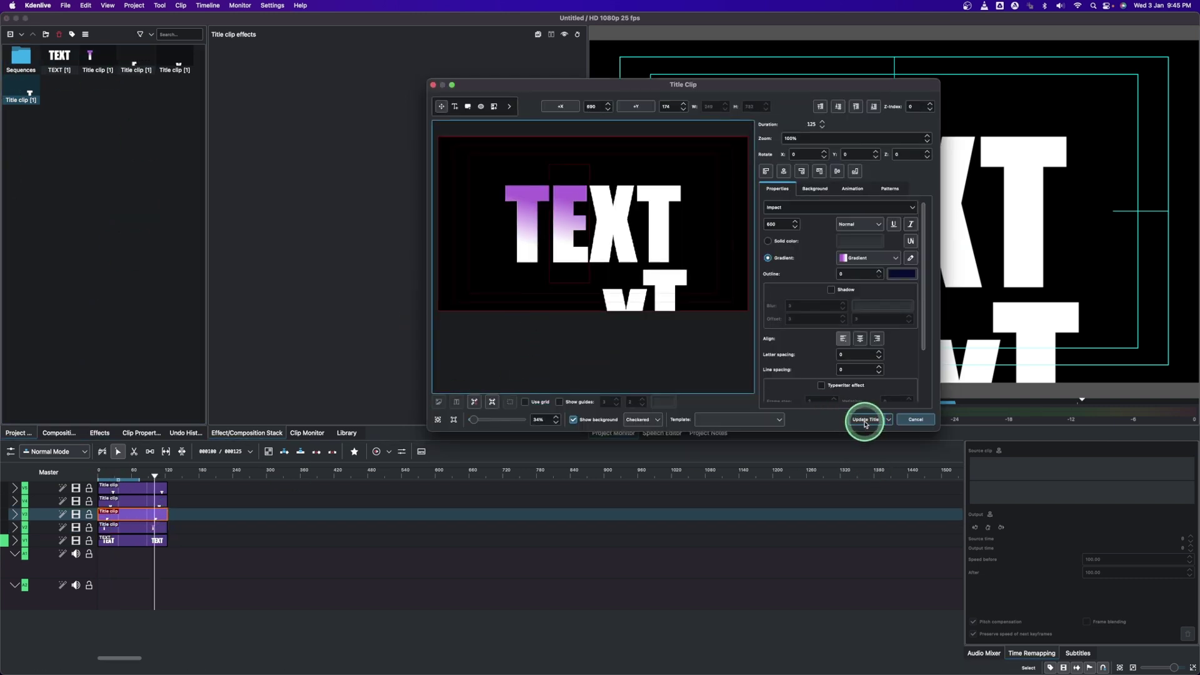
Give the X letter title the purple gradient, align it over the X of TEXT, and update it
{"action": "left_click", "coordinate": [129, 520]}
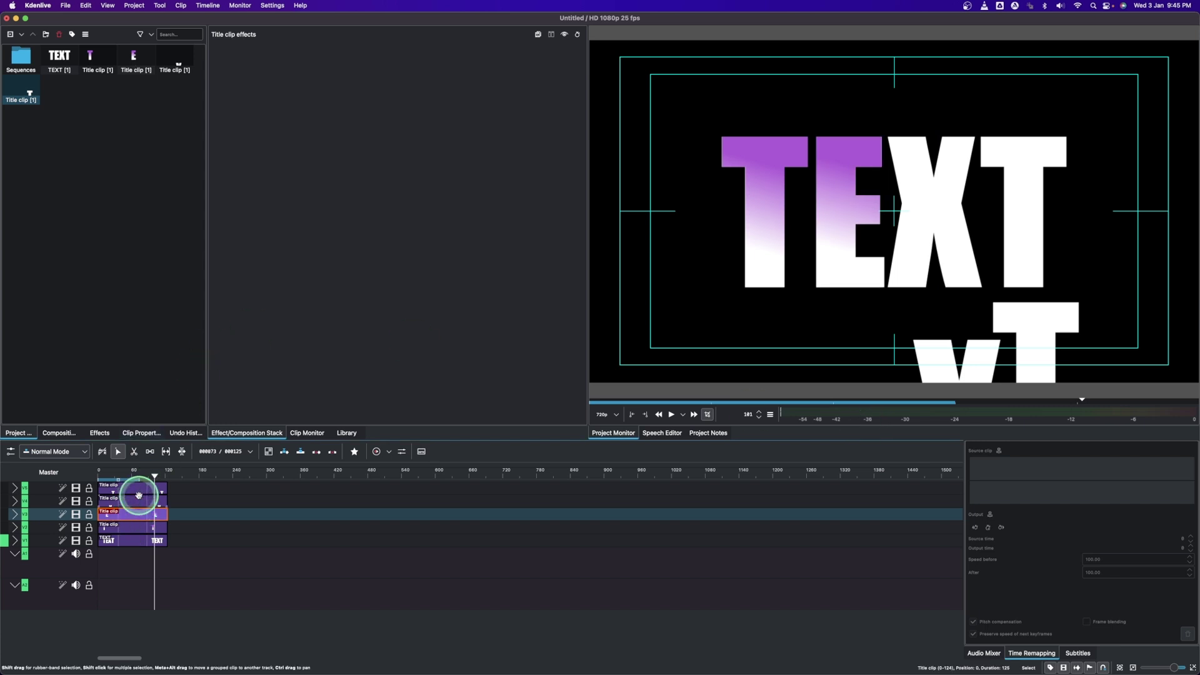
{"action": "left_click", "coordinate": [138, 496]}
{"action": "double_click", "coordinate": [136, 502]}
{"action": "left_click_drag", "start_coordinate": [625, 320], "coordinate": [613, 217]}
{"action": "left_click", "coordinate": [866, 420]}
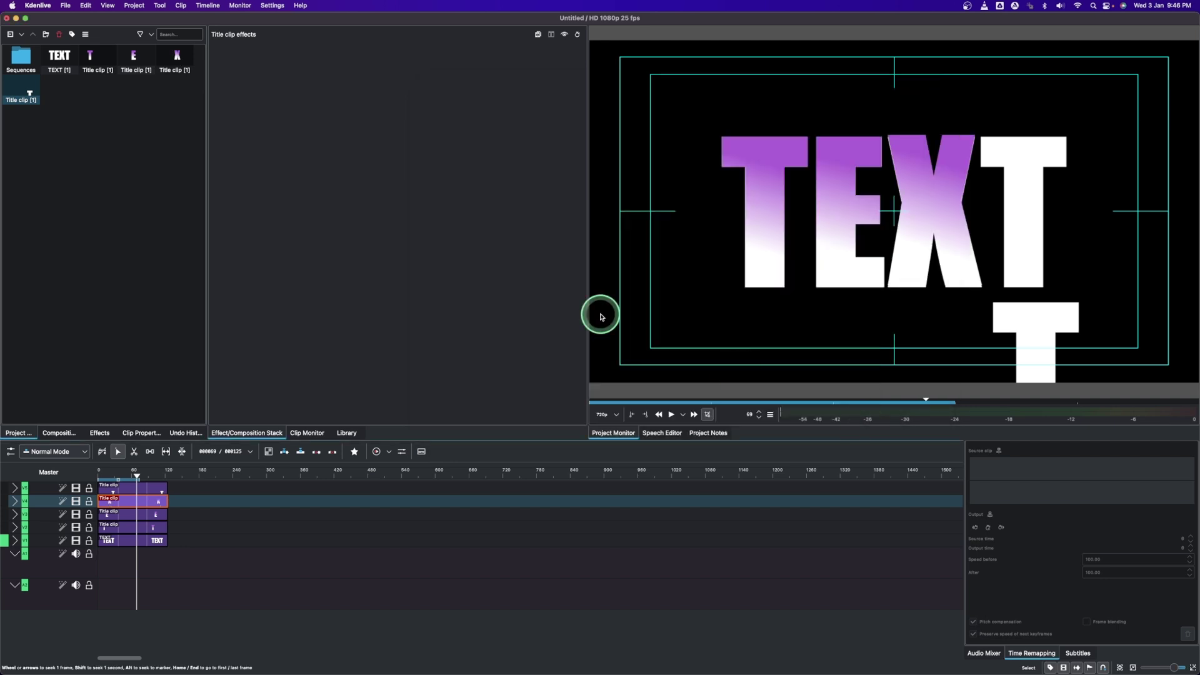
Align the last T letter title over the final T of TEXT at about X 1230, Y 174, apply the purple gradient, and update it
{"action": "double_click", "coordinate": [22, 95]}
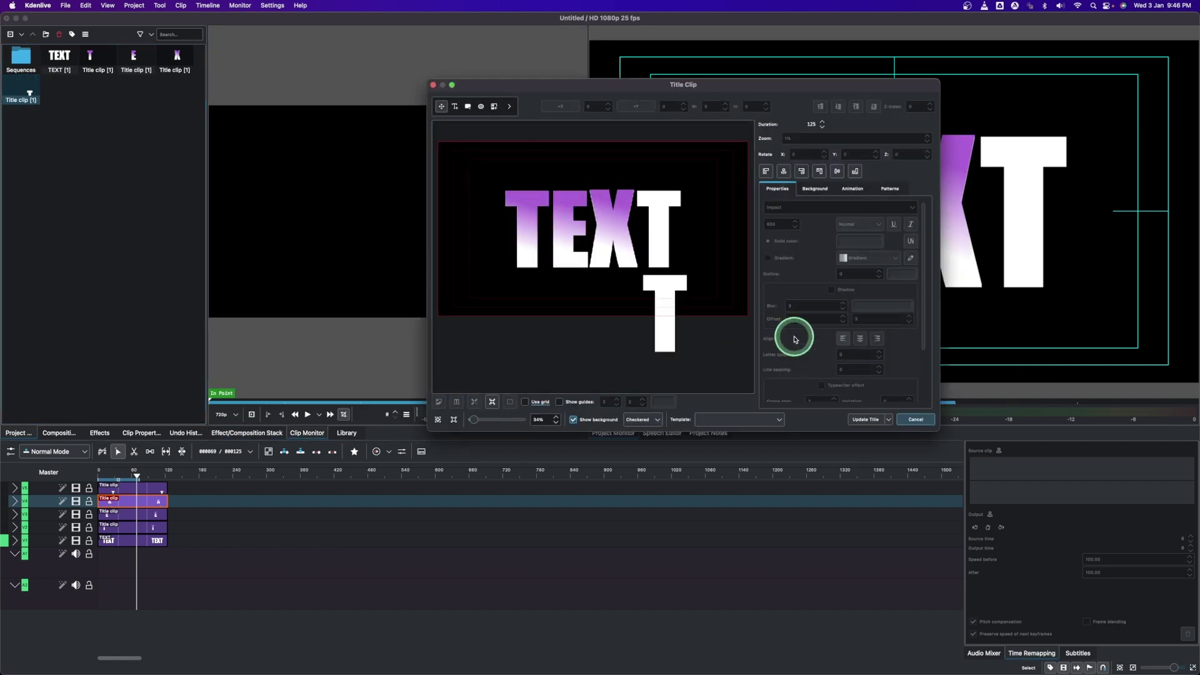
{"action": "left_click_drag", "start_coordinate": [656, 302], "coordinate": [653, 223]}
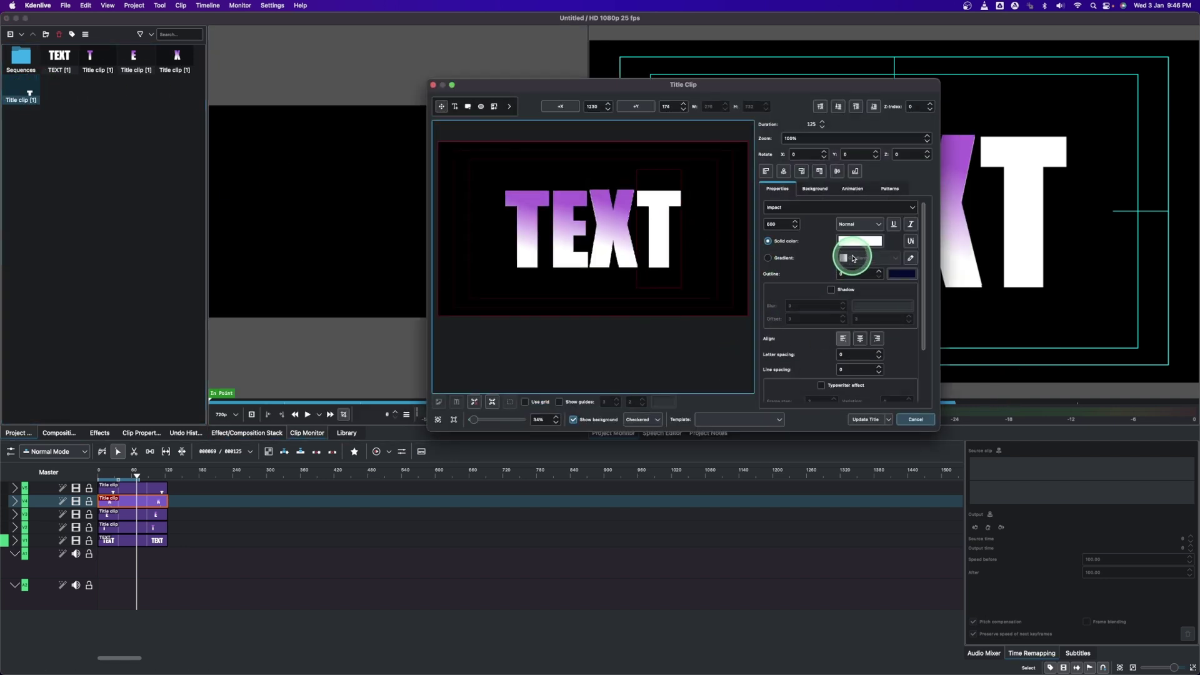
{"action": "left_click", "coordinate": [769, 257]}
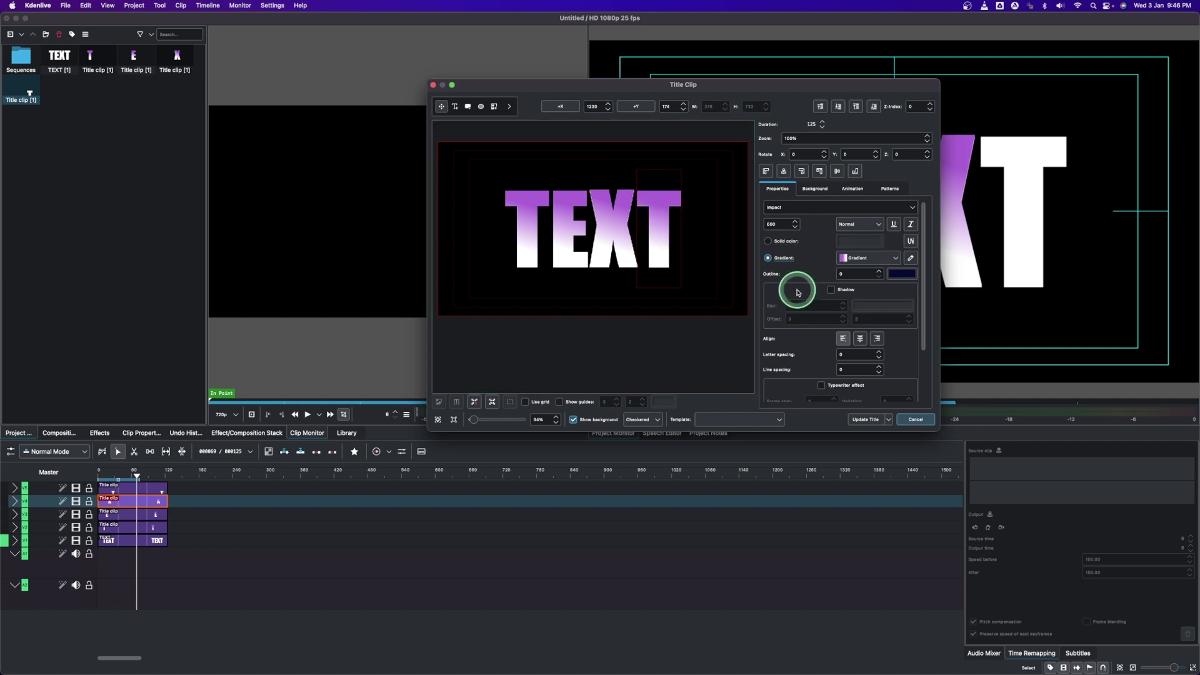
{"action": "left_click", "coordinate": [869, 429]}
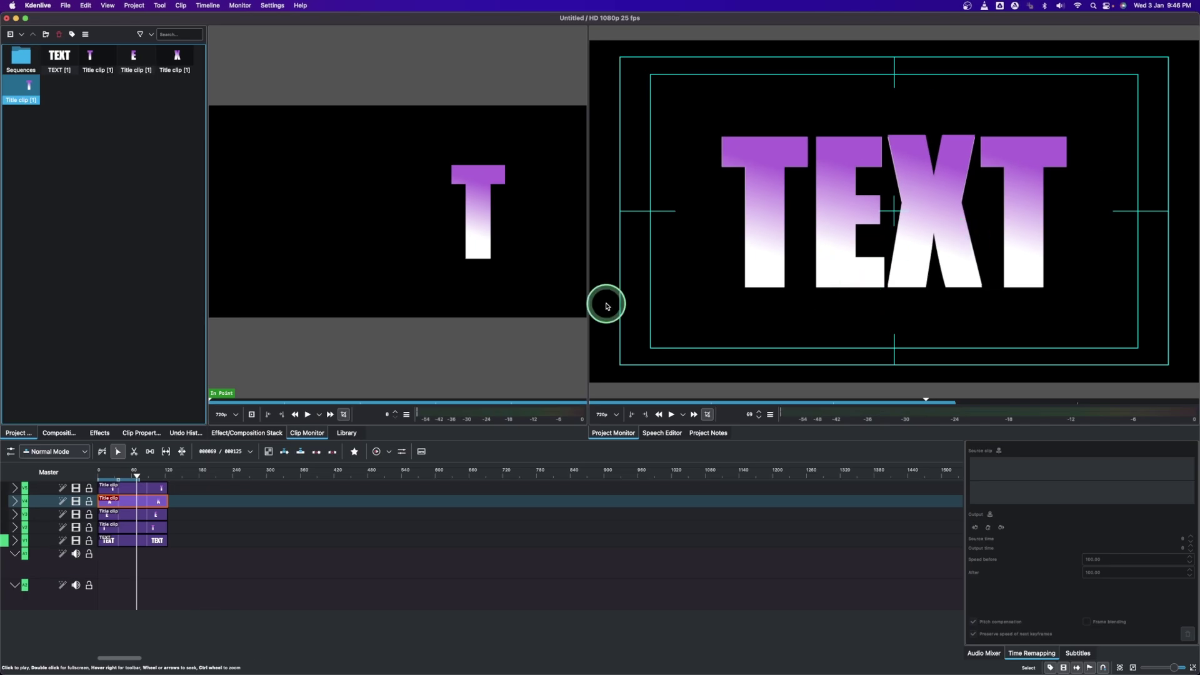
Delete the full TEXT clip from track V1 and play back the remaining letter clips
{"action": "left_click", "coordinate": [129, 541]}
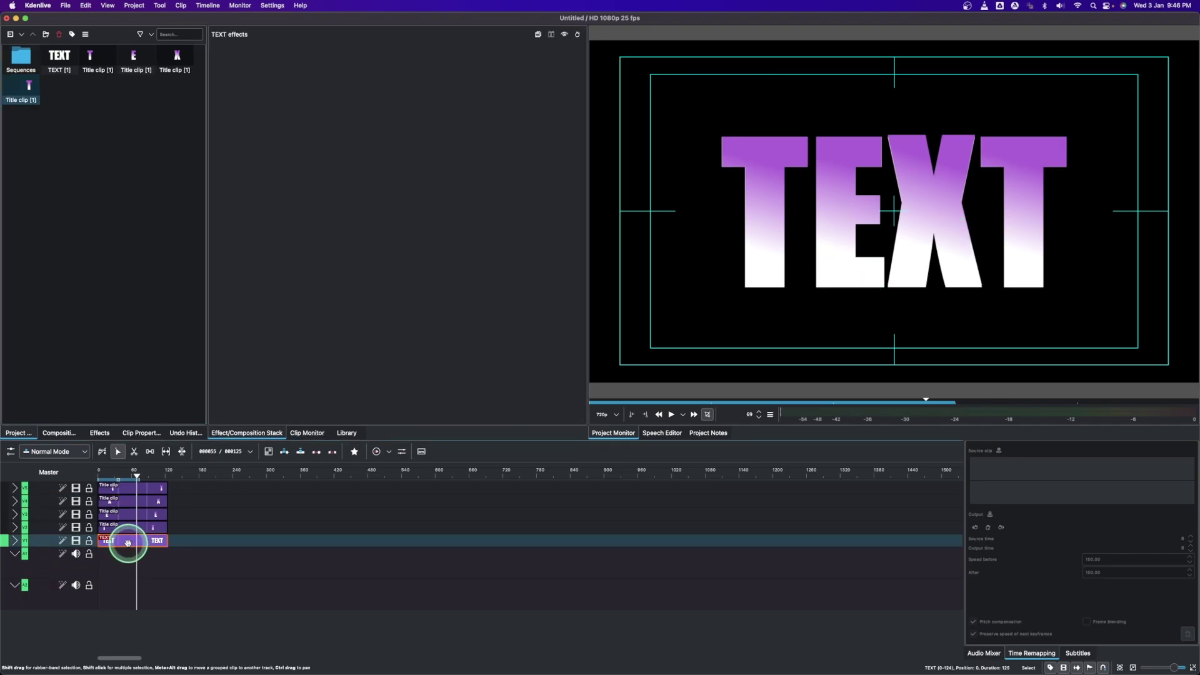
{"action": "key", "text": "Delete"}
{"action": "left_click", "coordinate": [115, 475]}
{"action": "key", "text": "space"}
{"action": "scroll", "coordinate": [136, 511], "scroll_direction": "up", "scroll_amount": 5}
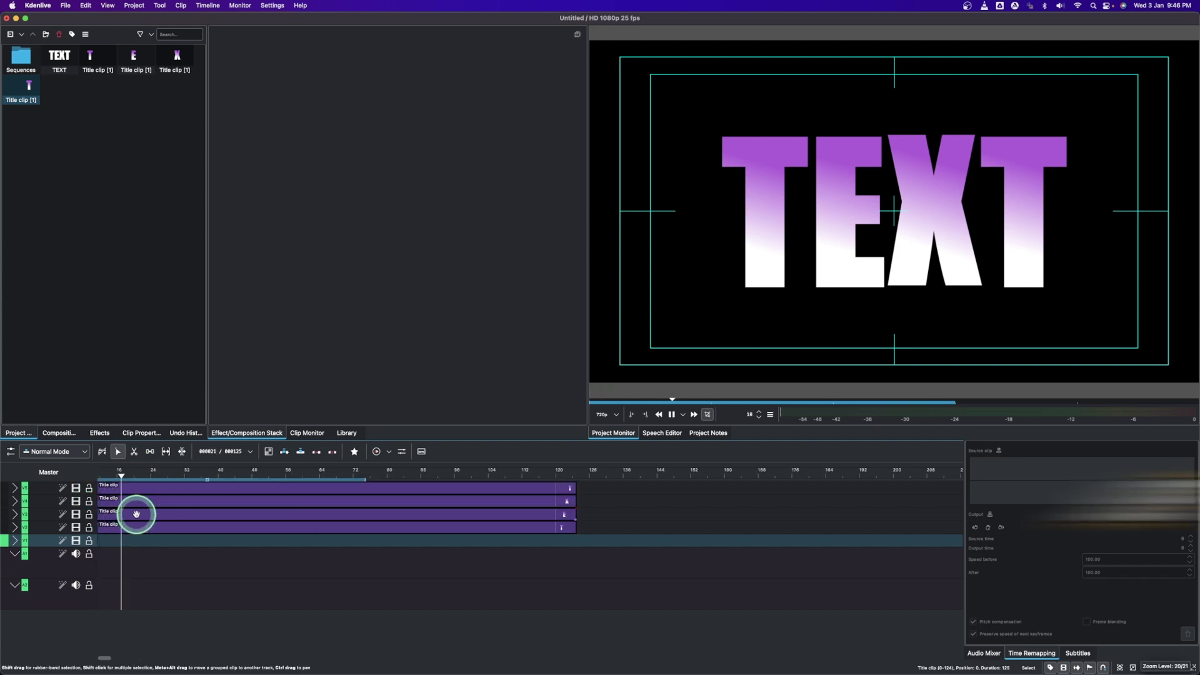
{"action": "scroll", "coordinate": [136, 514], "scroll_direction": "down", "scroll_amount": 3}
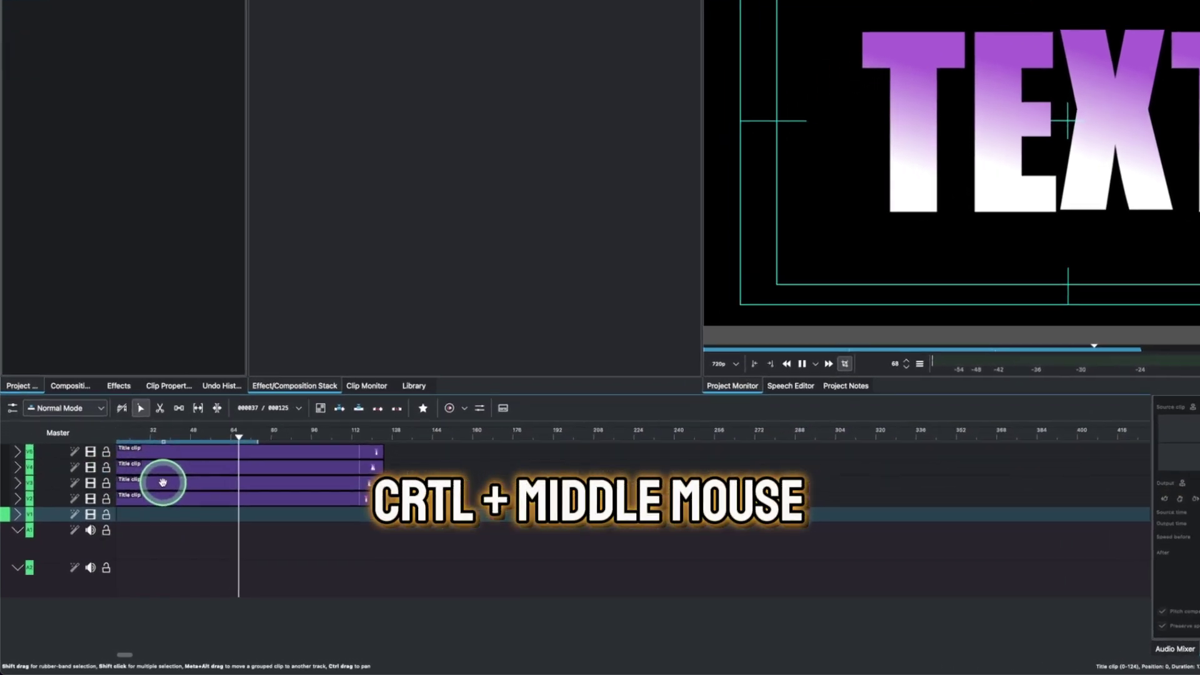
Add a timeline guide at frame 10 with the comment "guide1" and Category 1
{"action": "left_click_drag", "start_coordinate": [311, 408], "coordinate": [110, 411]}
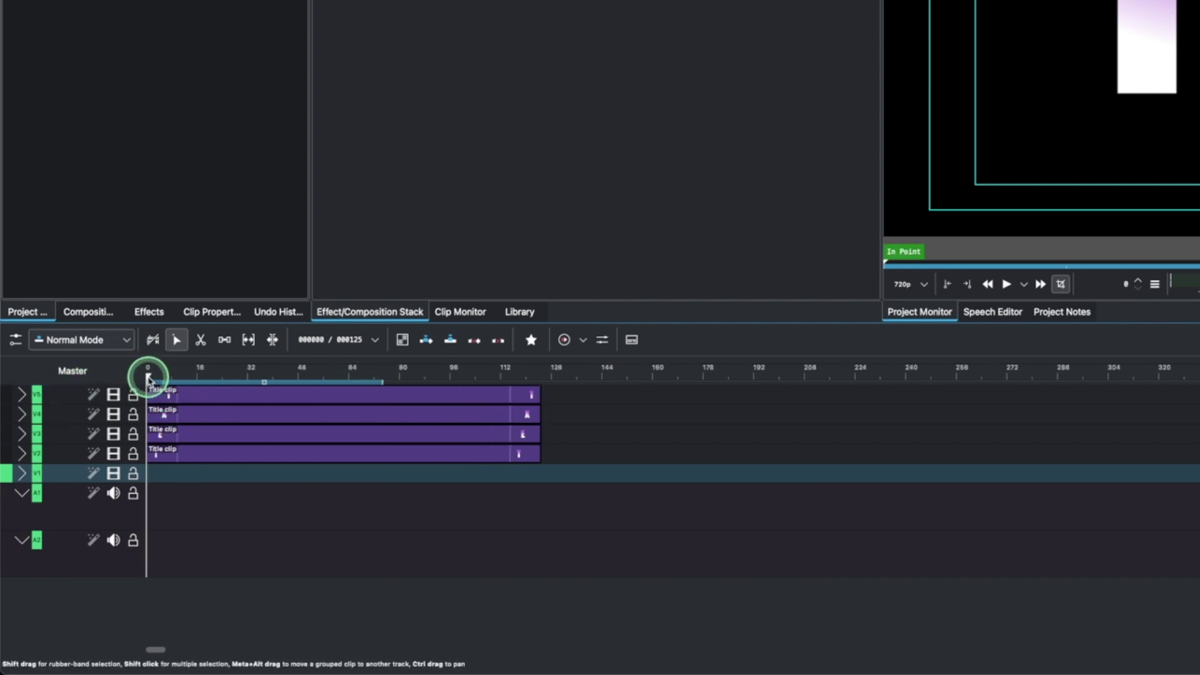
{"action": "left_click", "coordinate": [150, 378]}
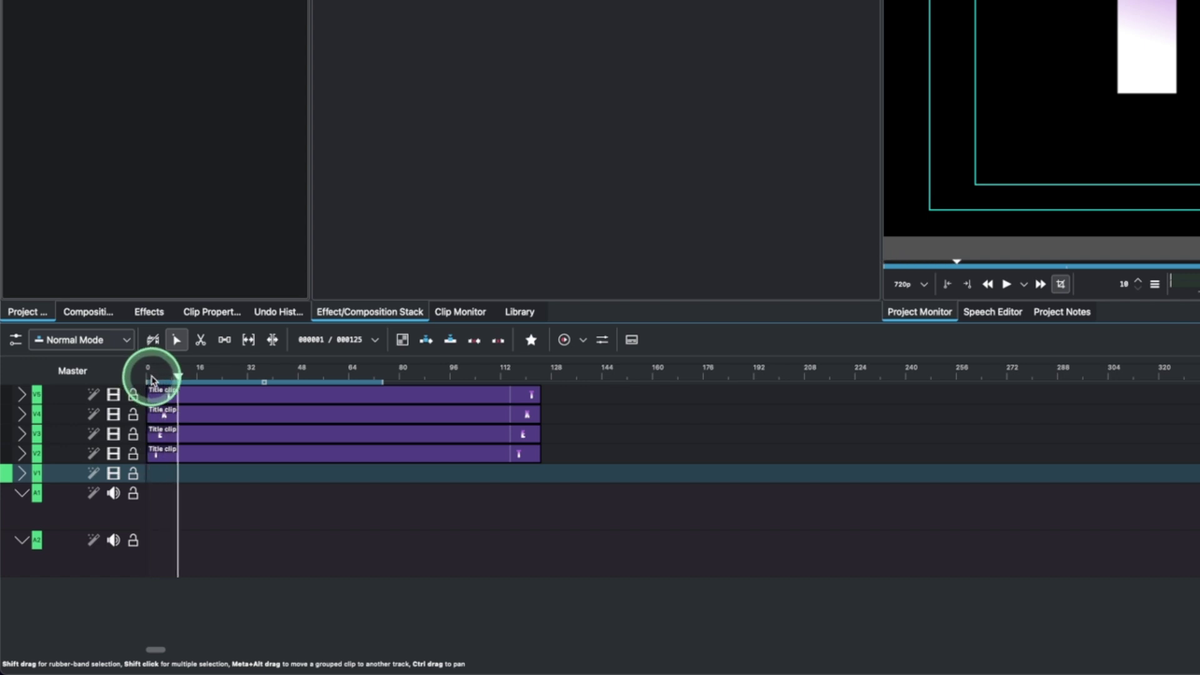
{"action": "right_click", "coordinate": [178, 376]}
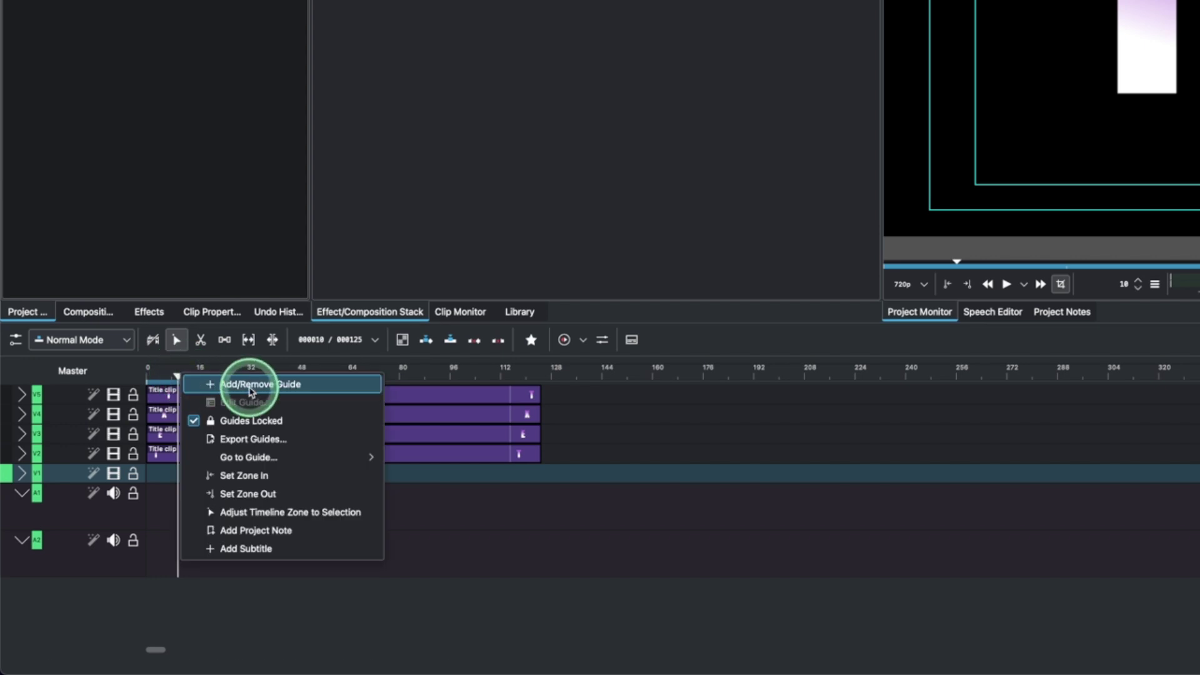
{"action": "left_click", "coordinate": [250, 387]}
{"action": "left_click", "coordinate": [905, 148]}
{"action": "type", "text": "1"}
{"action": "left_click", "coordinate": [907, 170]}
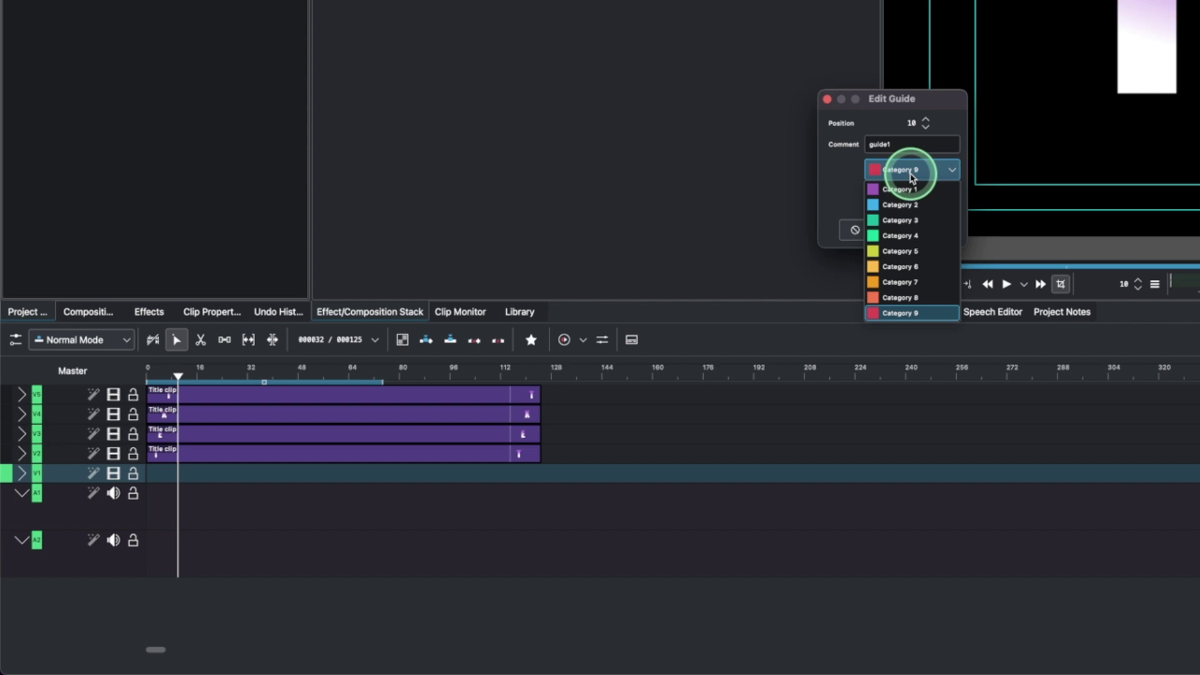
{"action": "left_click", "coordinate": [901, 189]}
{"action": "left_click", "coordinate": [924, 230]}
{"action": "left_click", "coordinate": [305, 432]}
Add a second timeline guide at frame 19 with the comment "guide2" and Category 2
{"action": "left_click", "coordinate": [197, 383]}
{"action": "left_click_drag", "start_coordinate": [197, 383], "coordinate": [185, 384]}
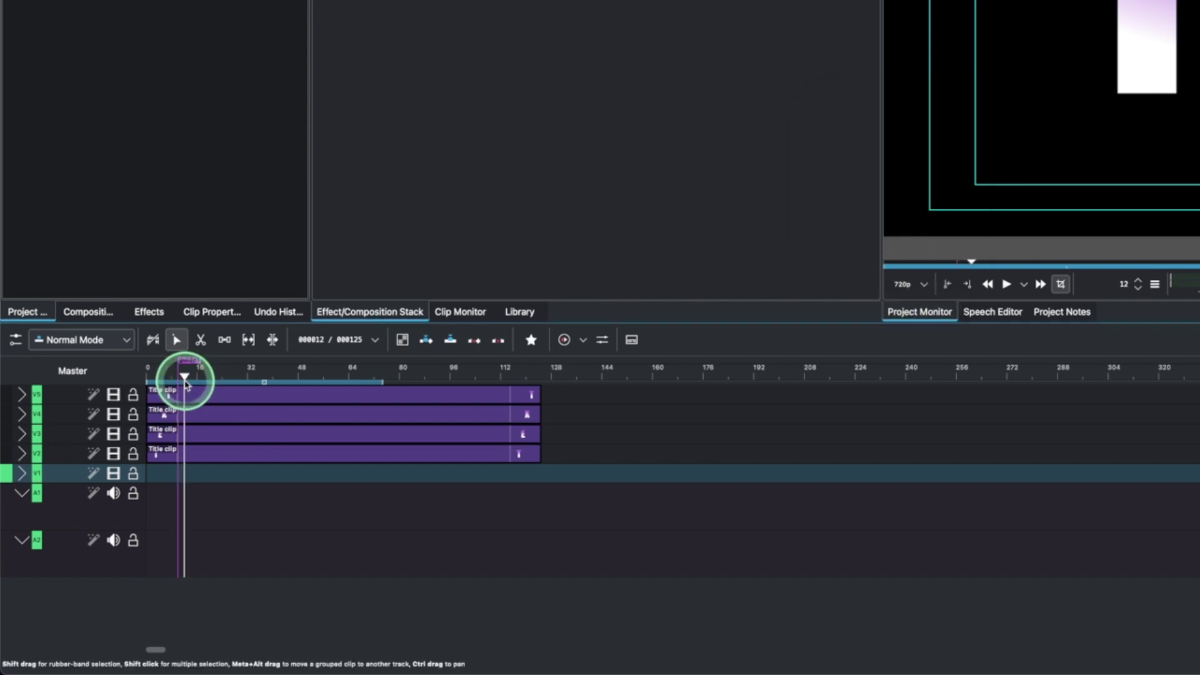
{"action": "left_click_drag", "start_coordinate": [186, 384], "coordinate": [208, 369]}
{"action": "right_click", "coordinate": [208, 375]}
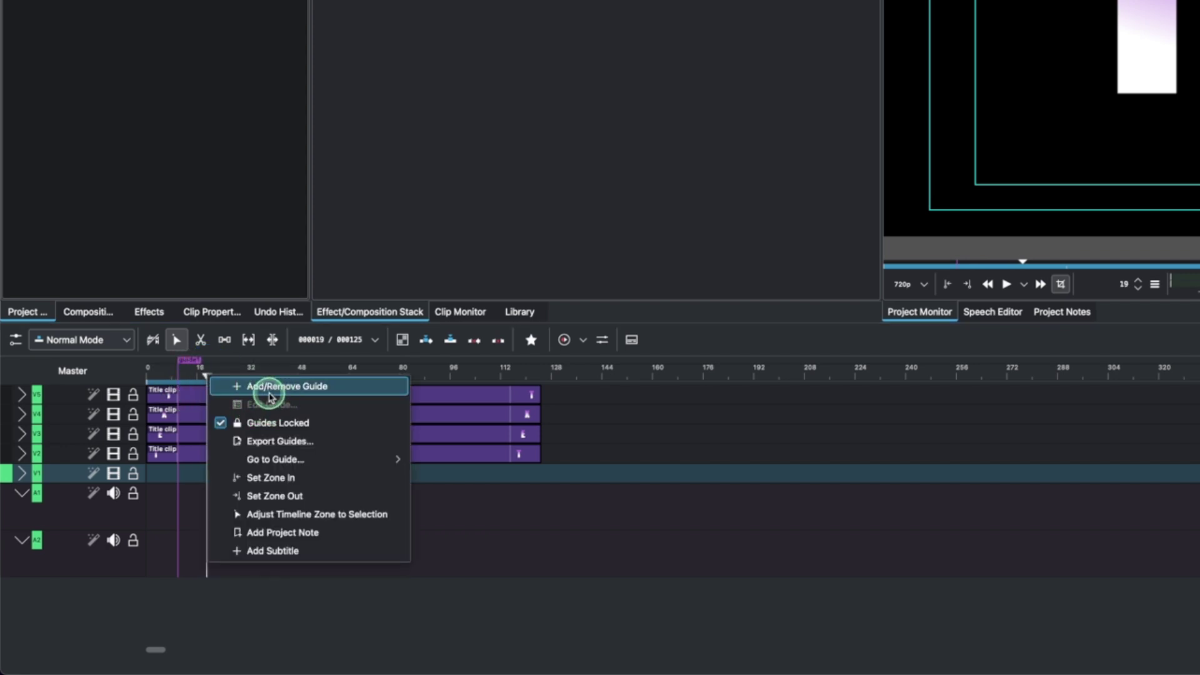
{"action": "left_click", "coordinate": [271, 394]}
{"action": "left_click", "coordinate": [916, 171]}
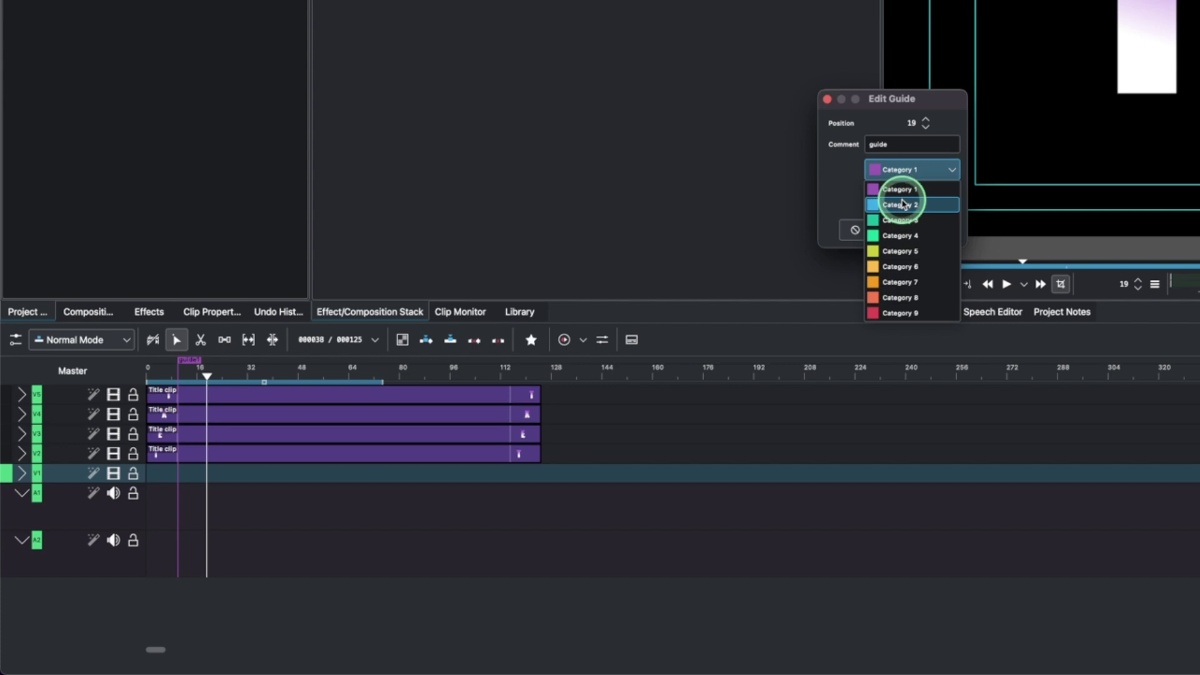
{"action": "left_click", "coordinate": [904, 204]}
{"action": "left_click", "coordinate": [906, 148]}
{"action": "type", "text": "2"}
{"action": "left_click", "coordinate": [925, 230]}
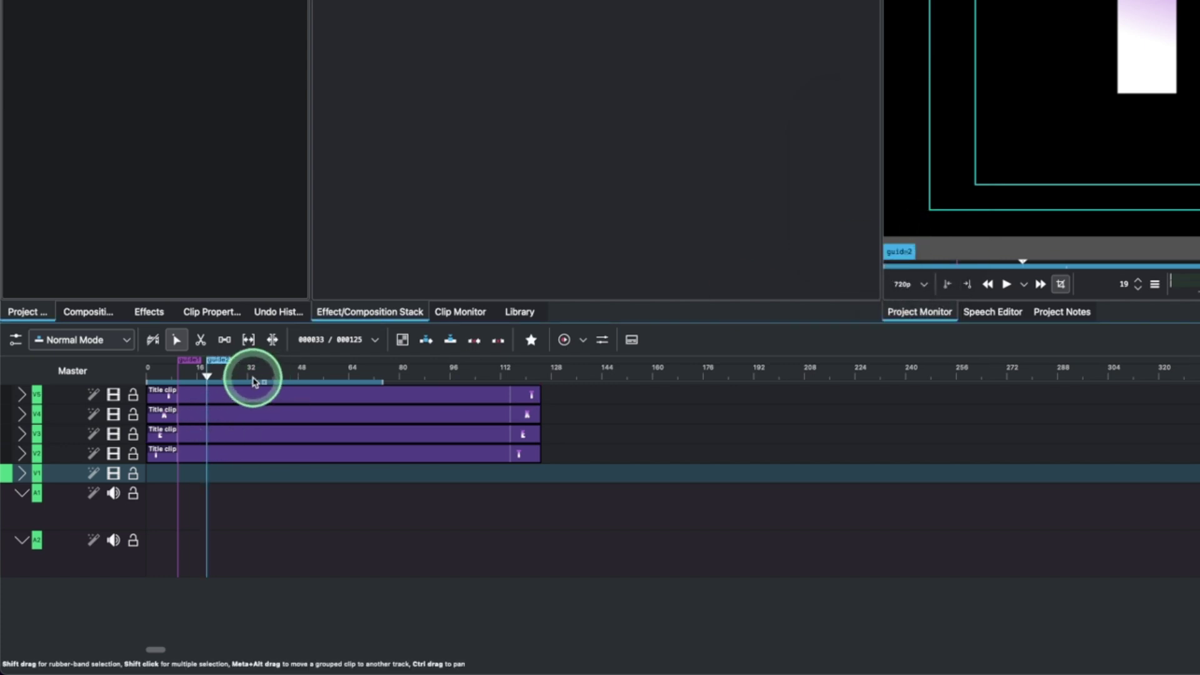
Add a third timeline guide at frame 28 in Category 4, keeping the default comment
{"action": "scroll", "coordinate": [248, 380], "scroll_direction": "down", "scroll_amount": 3}
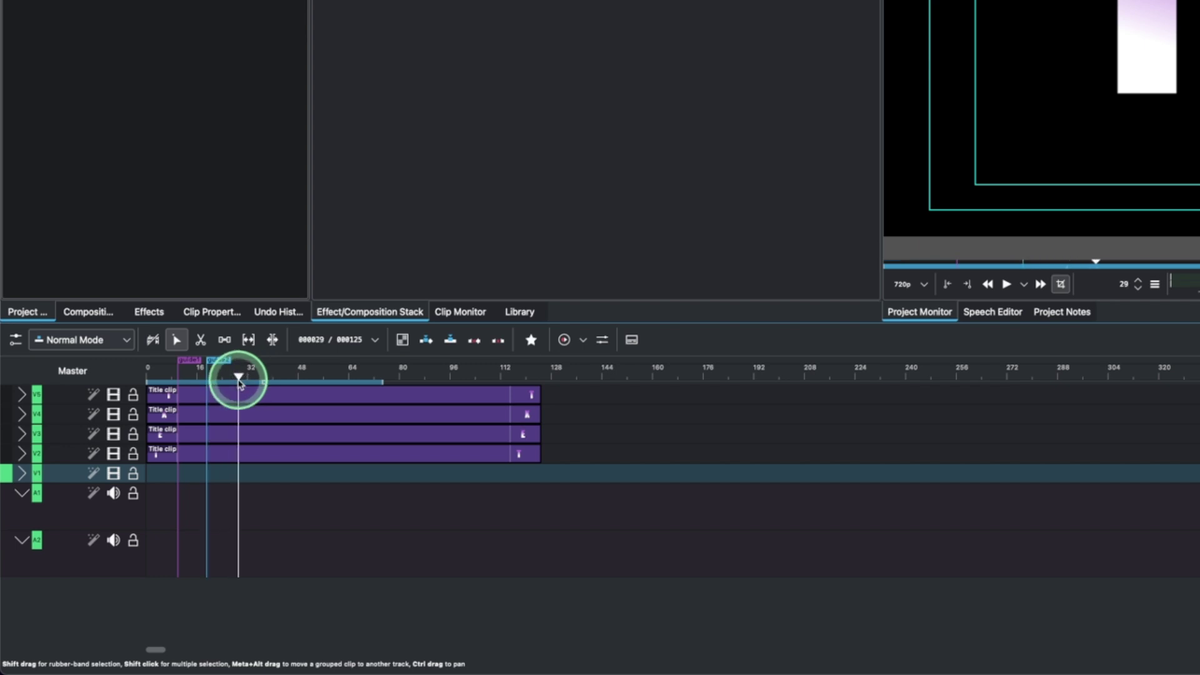
{"action": "right_click", "coordinate": [239, 379]}
{"action": "left_click", "coordinate": [304, 406]}
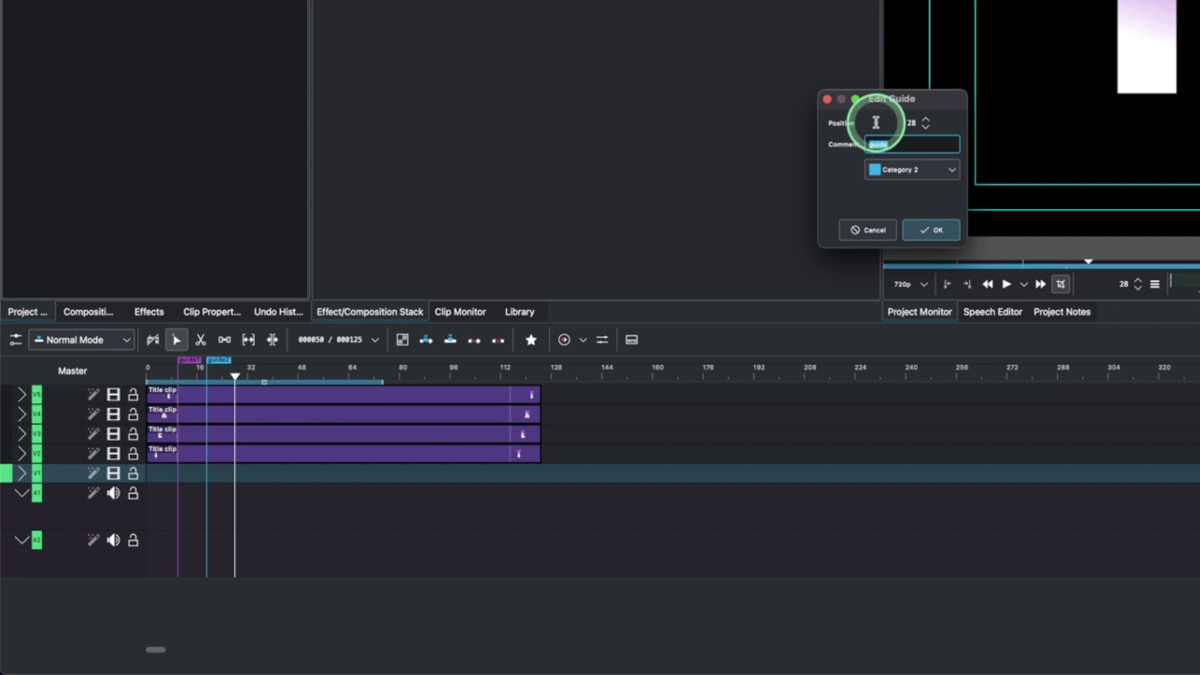
{"action": "left_click", "coordinate": [911, 170]}
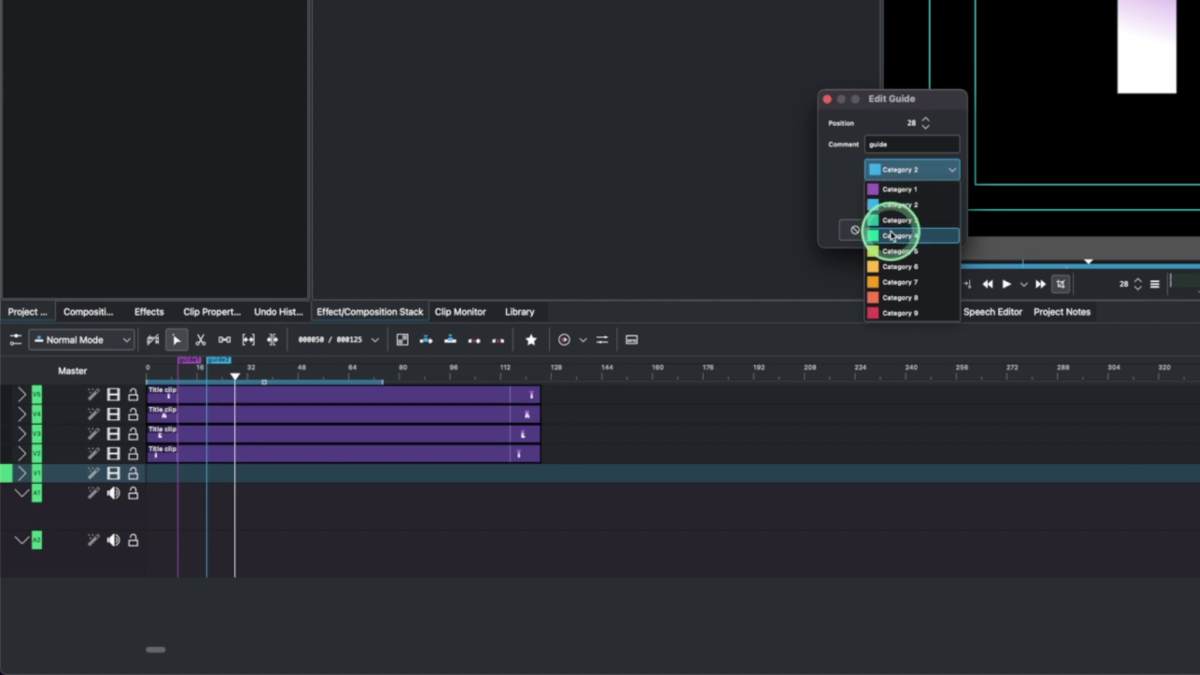
{"action": "left_click", "coordinate": [899, 236]}
{"action": "left_click", "coordinate": [927, 232]}
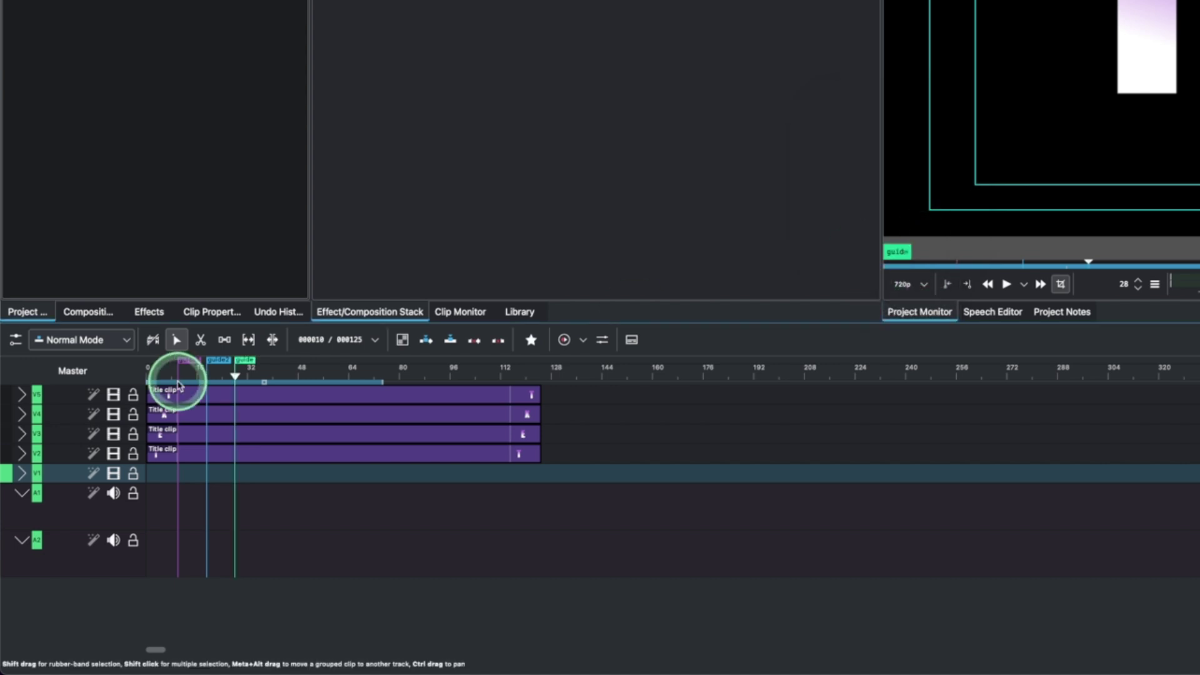
Add a fourth timeline guide at frame 36 with the comment "guide4" and Category 6
{"action": "left_click", "coordinate": [260, 378]}
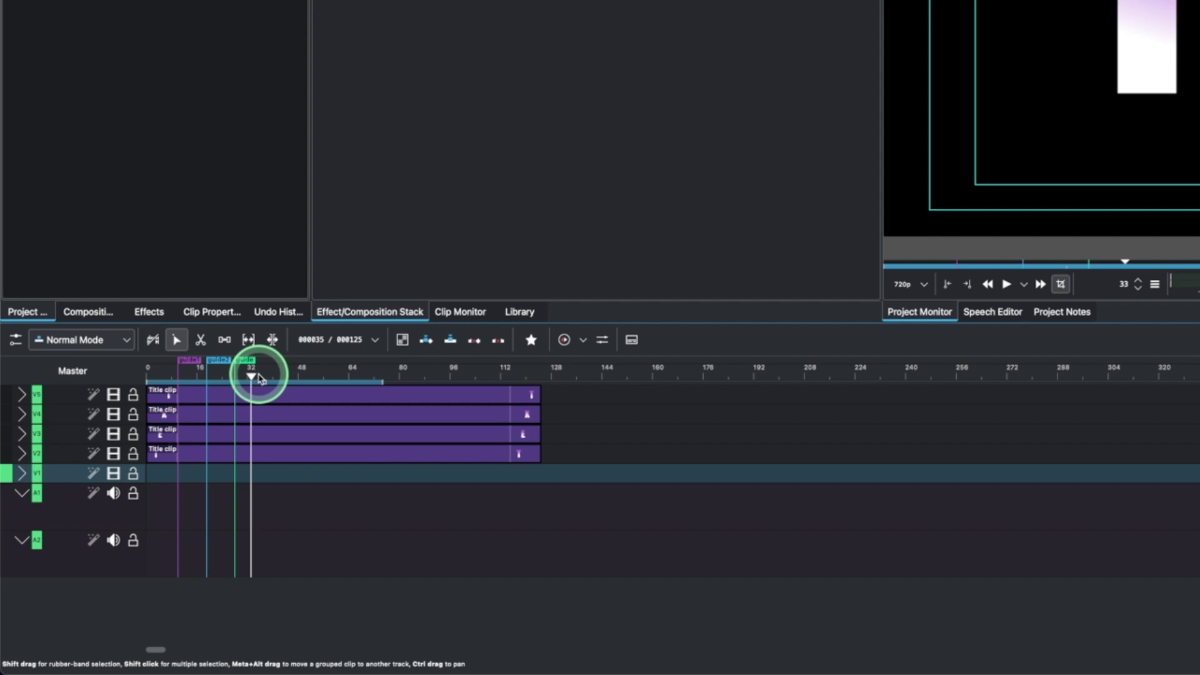
{"action": "right_click", "coordinate": [261, 375]}
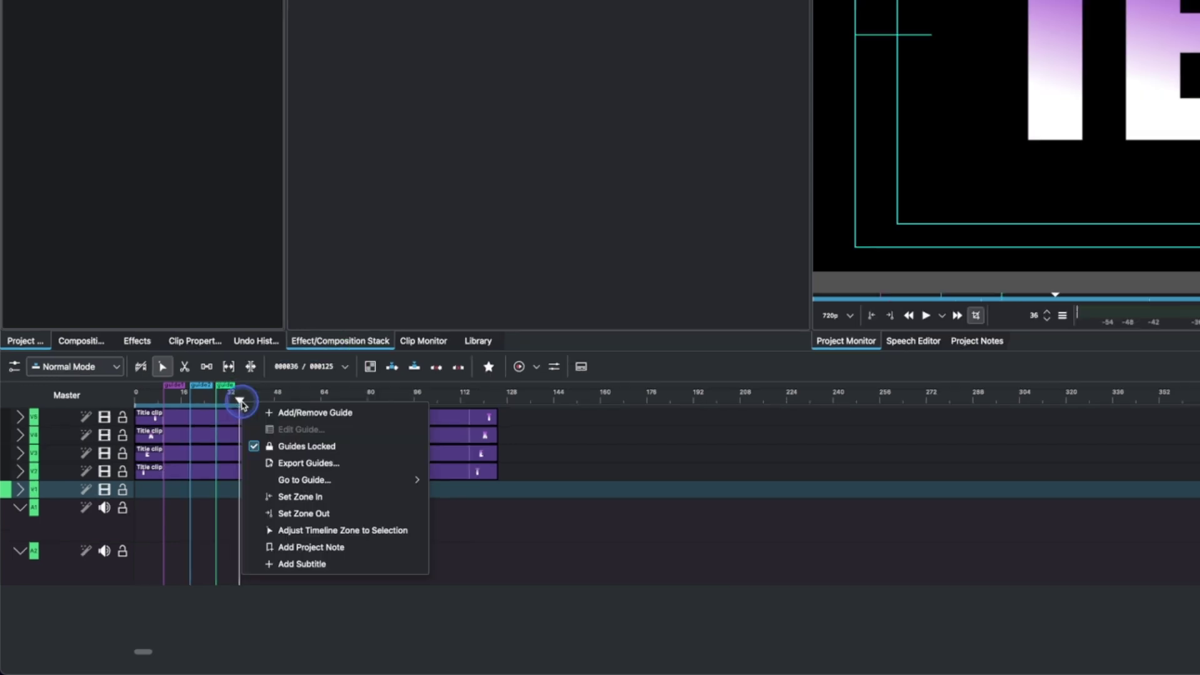
{"action": "left_click", "coordinate": [282, 386]}
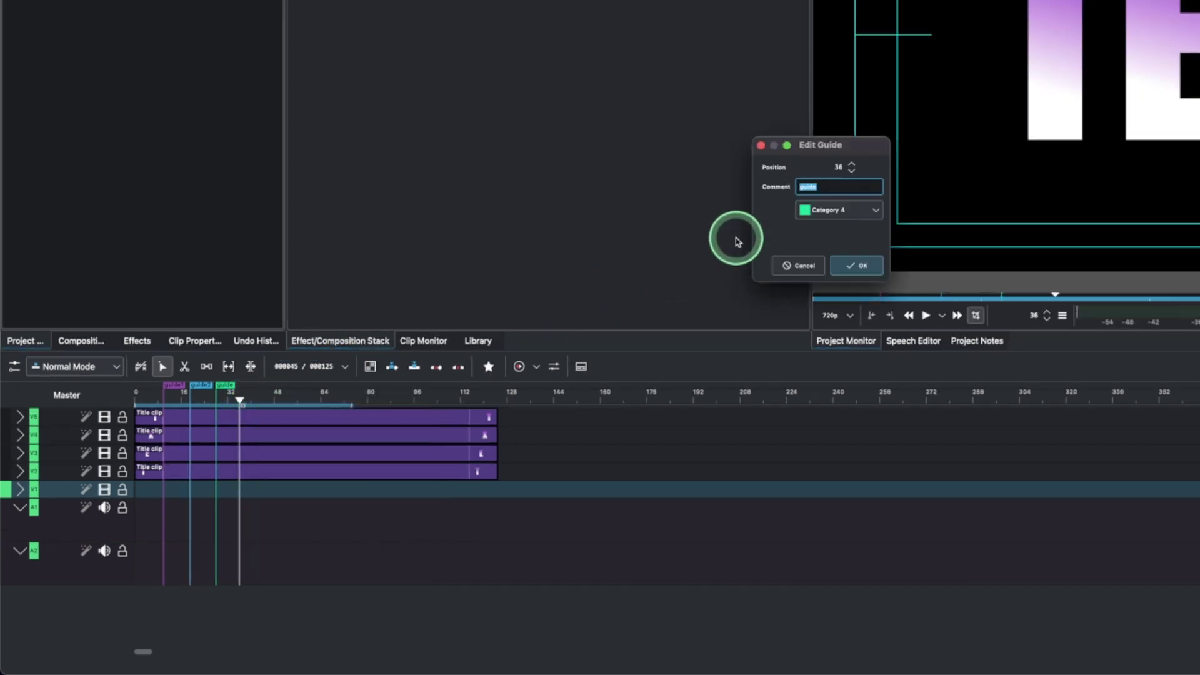
{"action": "left_click", "coordinate": [812, 209]}
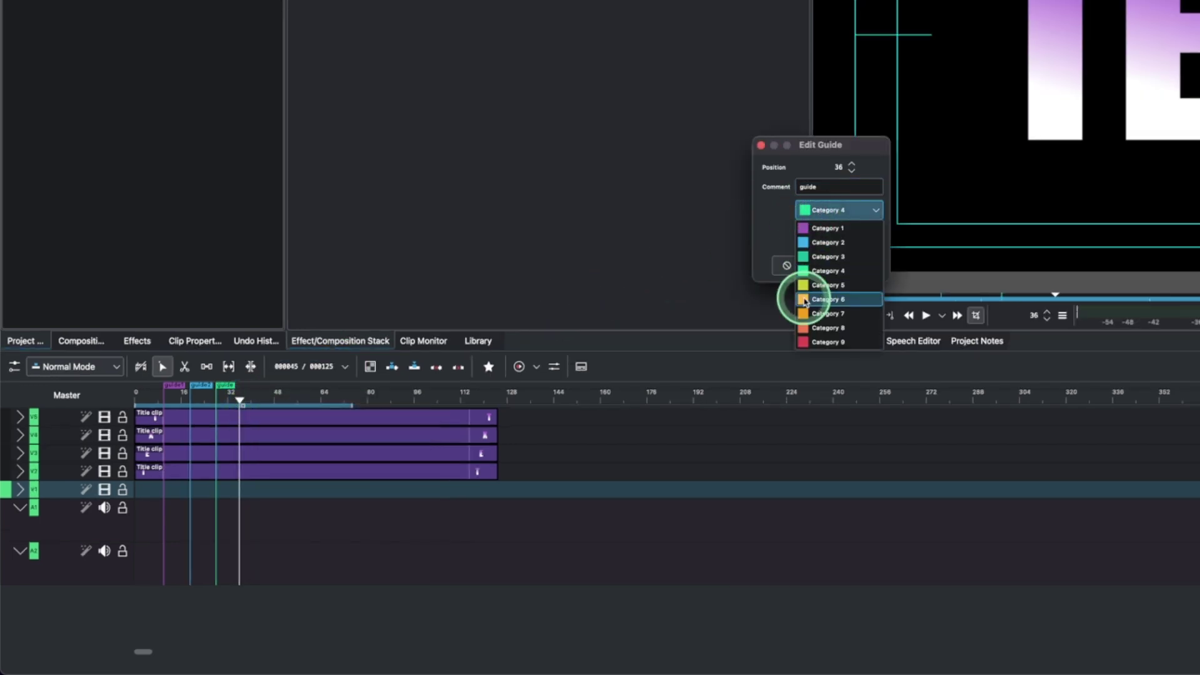
{"action": "left_click", "coordinate": [840, 335]}
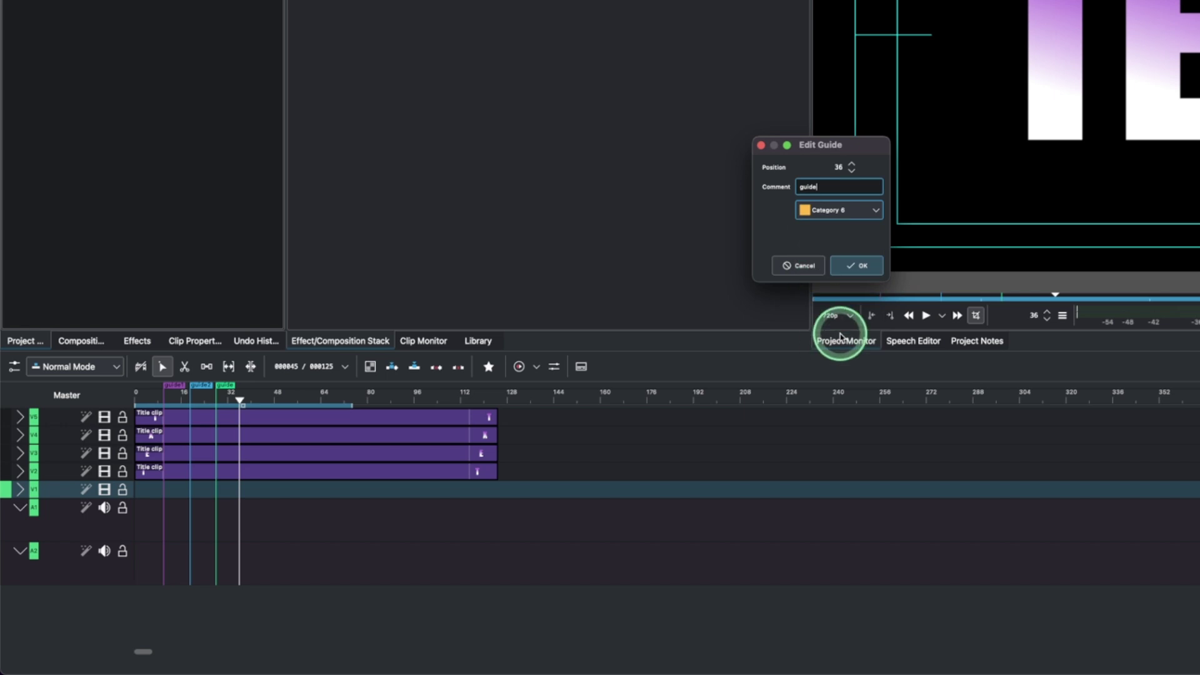
{"action": "left_click", "coordinate": [833, 188]}
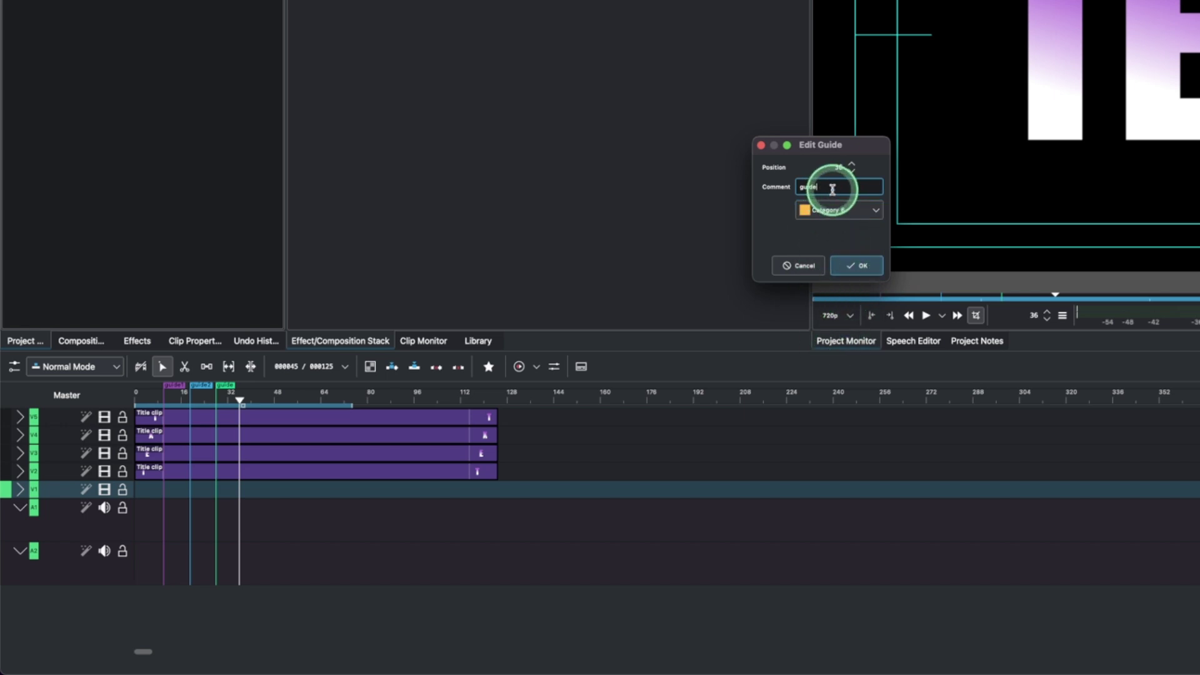
{"action": "type", "text": "4"}
{"action": "left_click", "coordinate": [851, 267]}
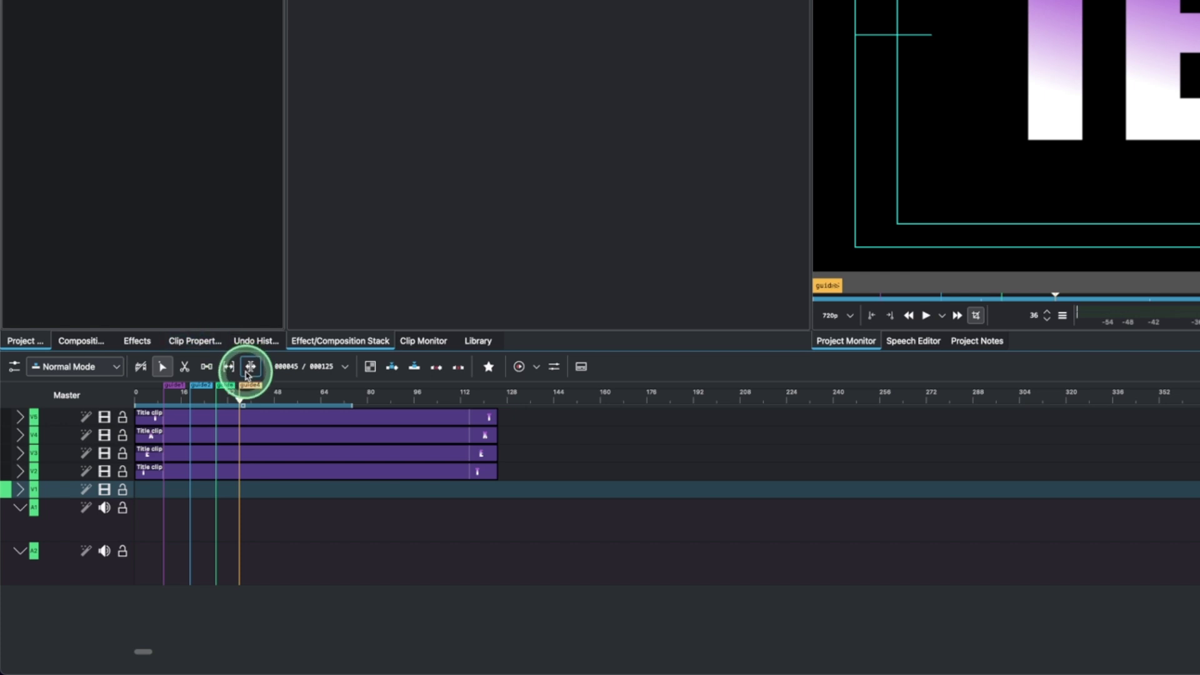
Change the comment of the guide at frame 28 to "guide3"
{"action": "left_click", "coordinate": [223, 388]}
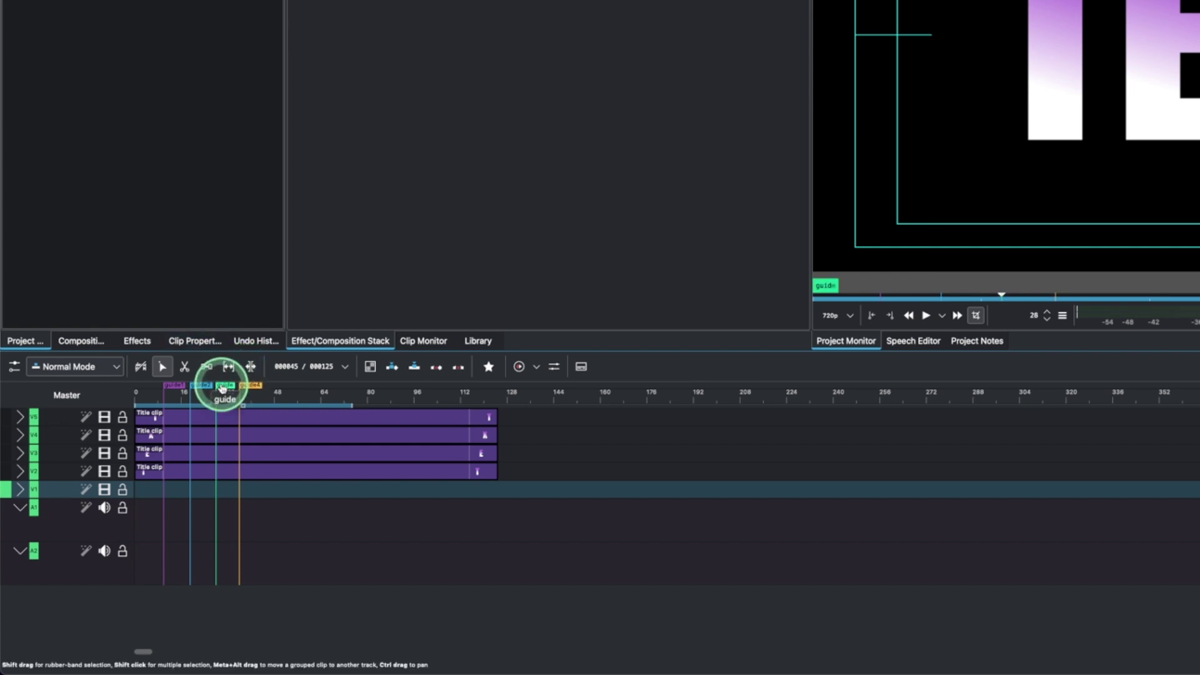
{"action": "double_click", "coordinate": [223, 388]}
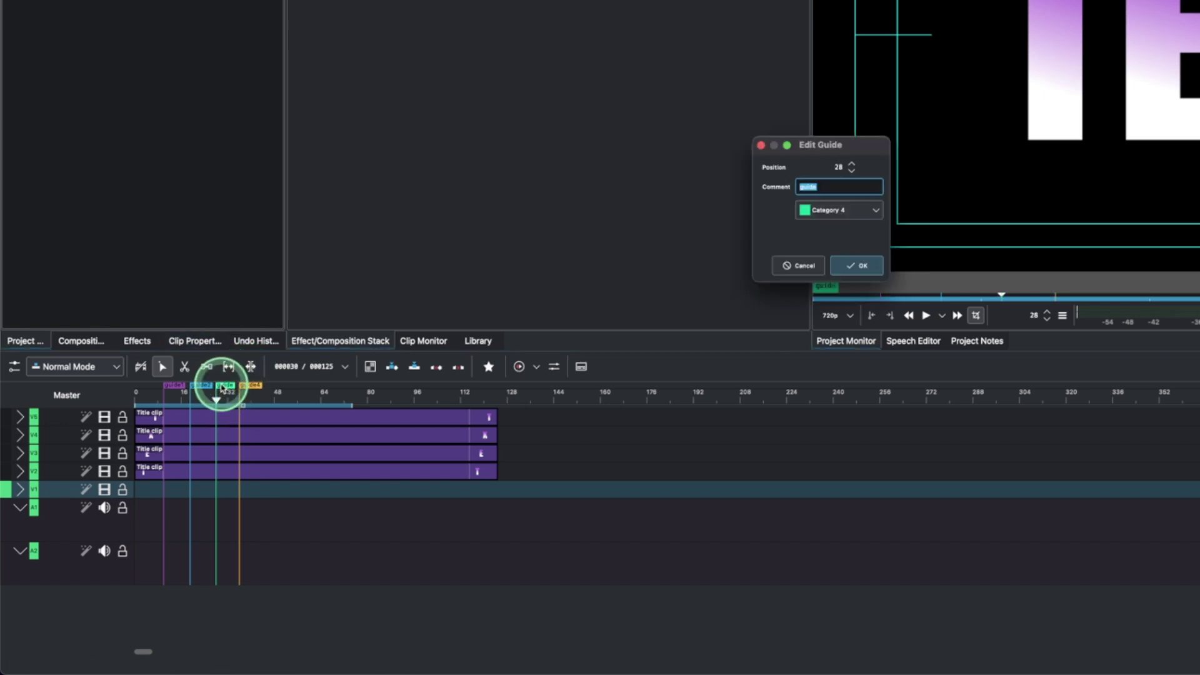
{"action": "left_click", "coordinate": [836, 190]}
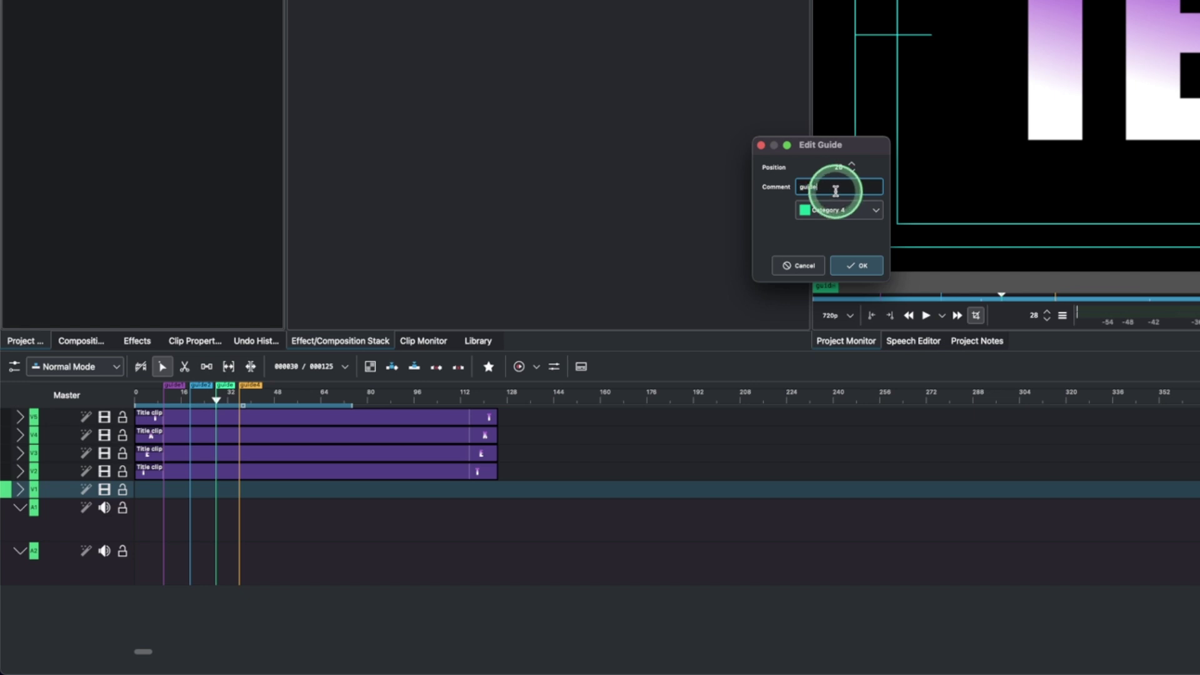
{"action": "left_click", "coordinate": [856, 266]}
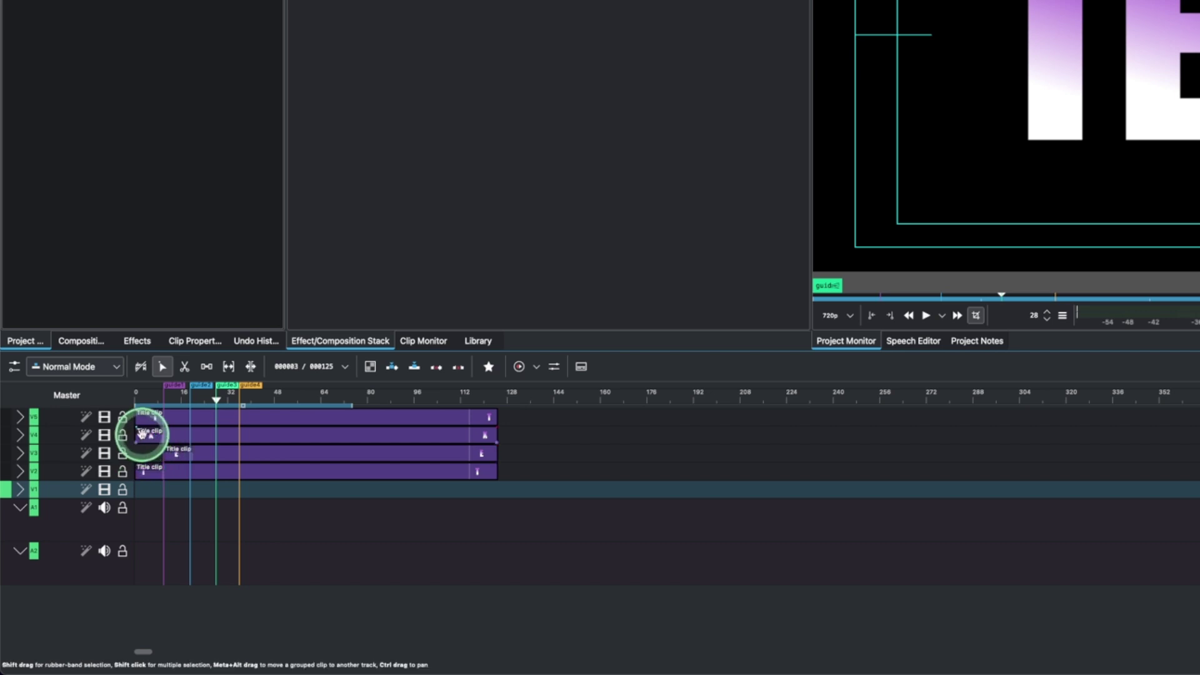
Trim the starts of the V3, V4 and V5 letter clips to guide1, guide2 and guide3, and play back the sequence
{"action": "left_click_drag", "start_coordinate": [139, 436], "coordinate": [226, 417]}
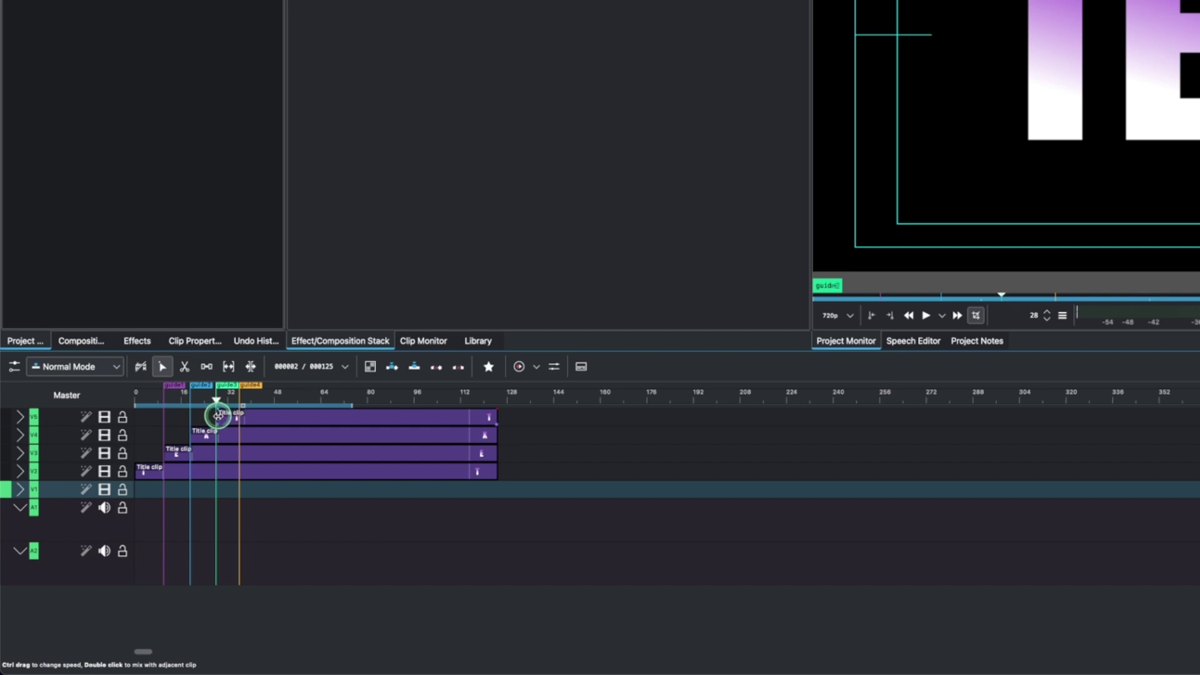
{"action": "left_click", "coordinate": [136, 392]}
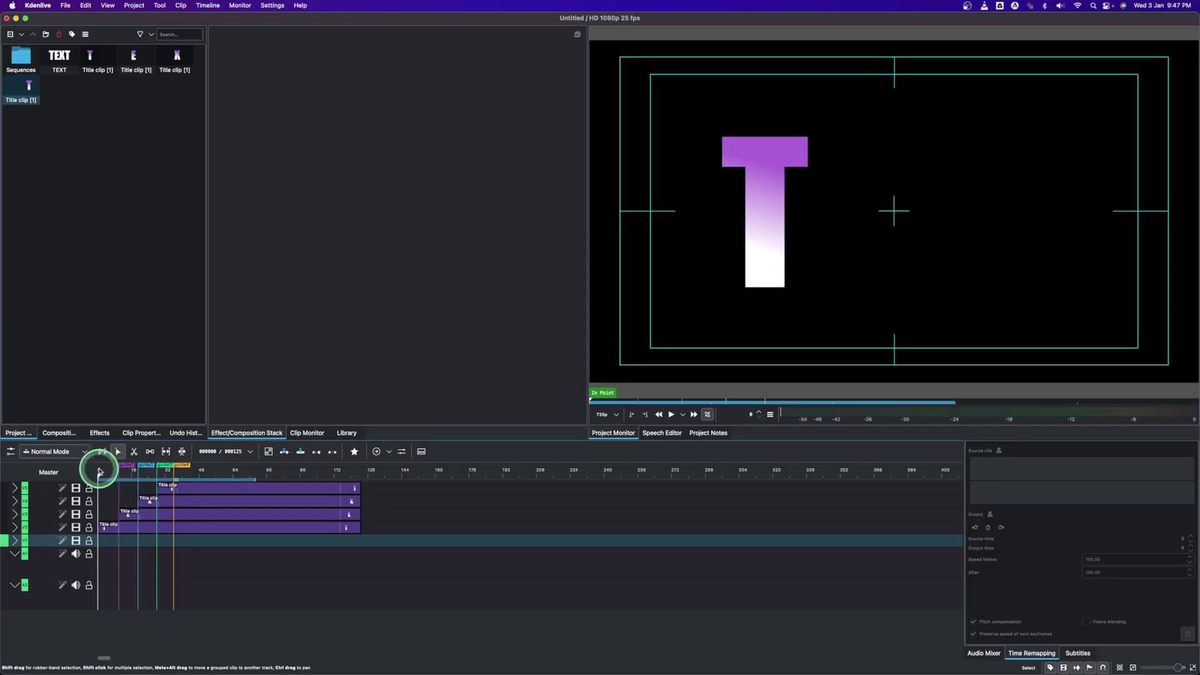
{"action": "key", "text": "space"}
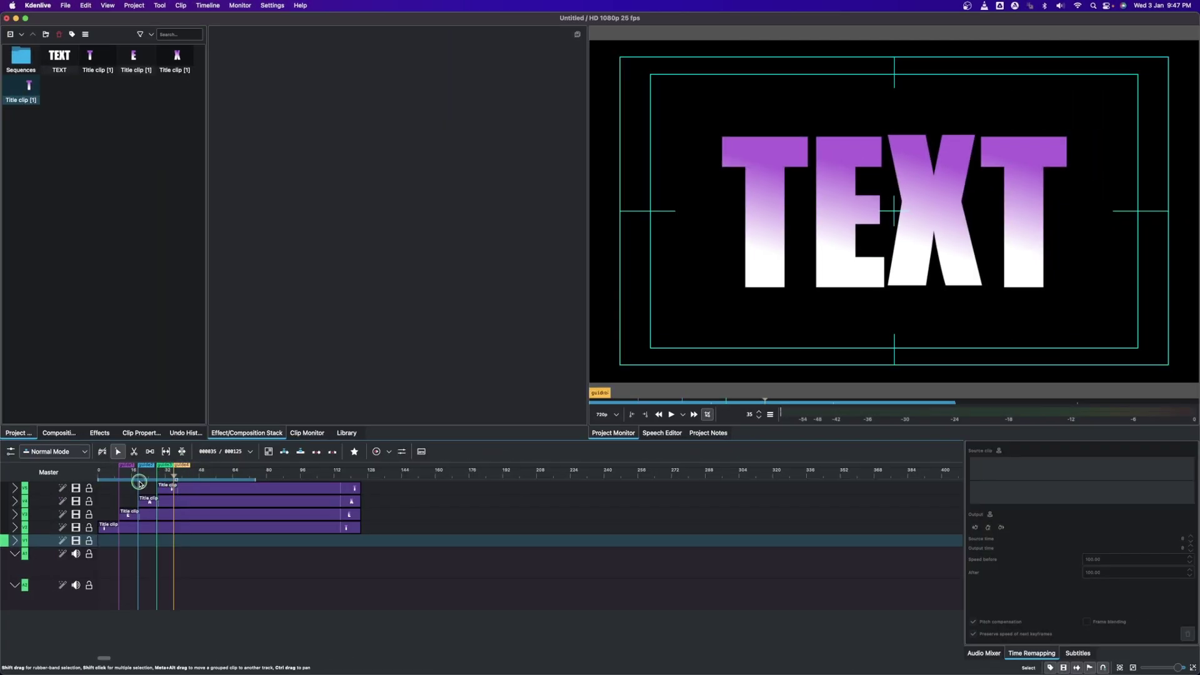
{"action": "left_click", "coordinate": [80, 494]}
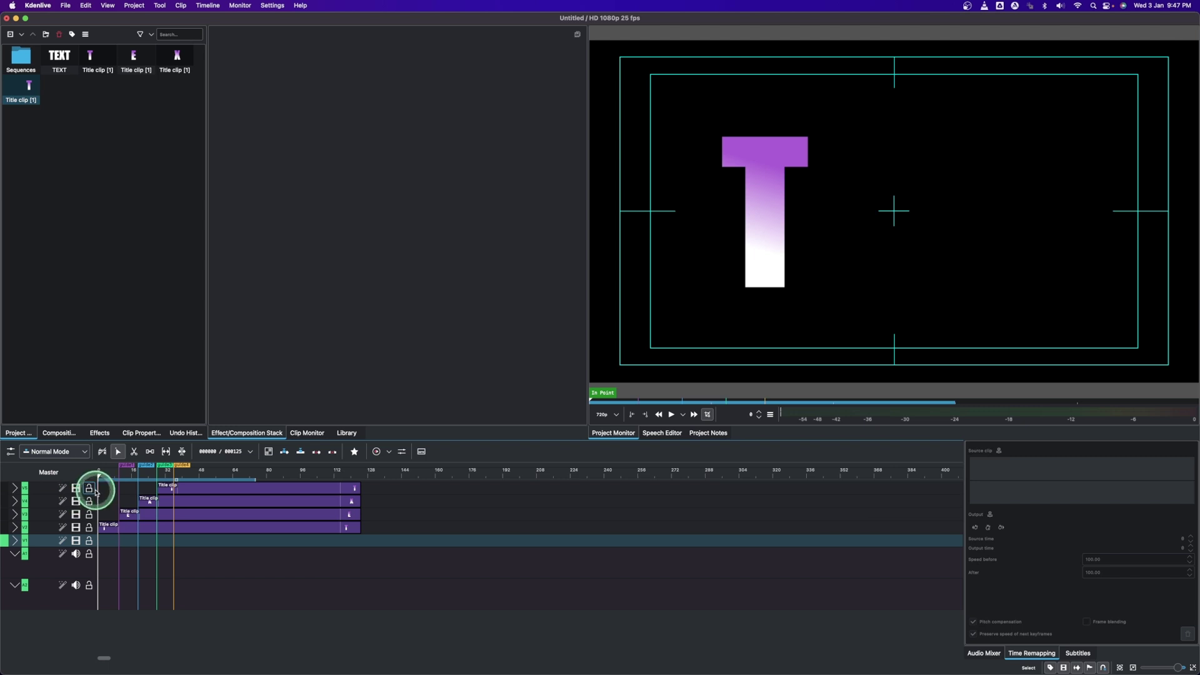
Apply the Transform effect to the four letter clips on tracks V2 to V5
{"action": "left_click", "coordinate": [158, 528]}
{"action": "left_click", "coordinate": [115, 523]}
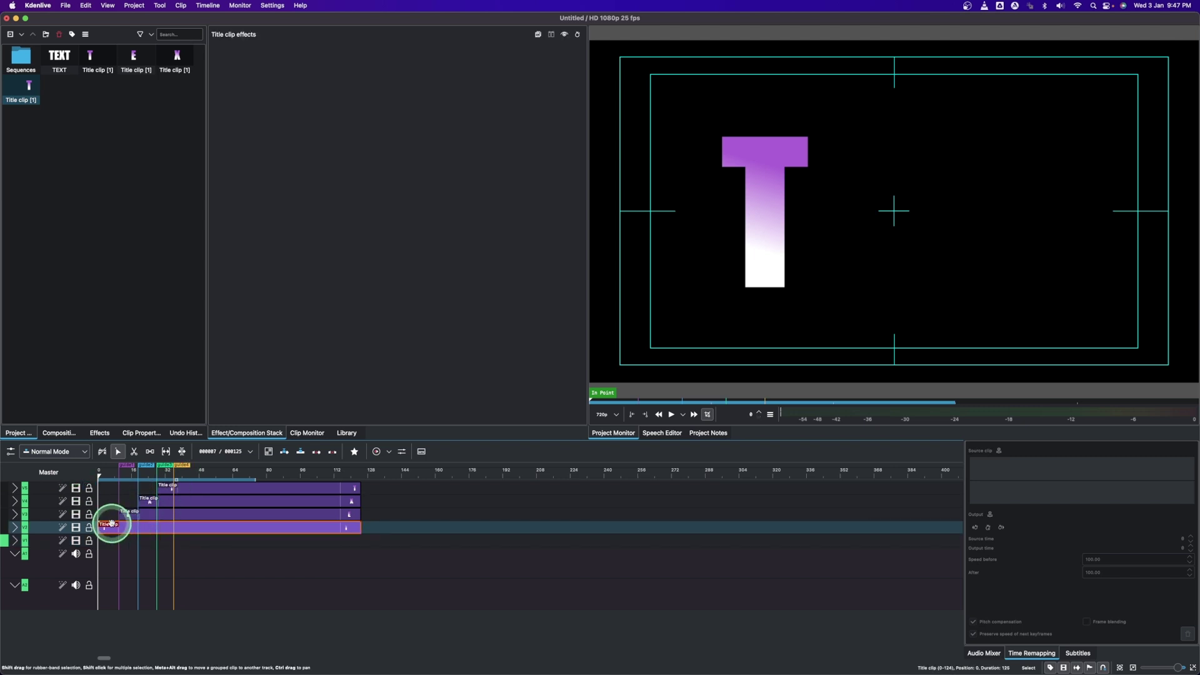
{"action": "left_click", "coordinate": [100, 433]}
{"action": "left_click_drag", "start_coordinate": [48, 317], "coordinate": [44, 295]}
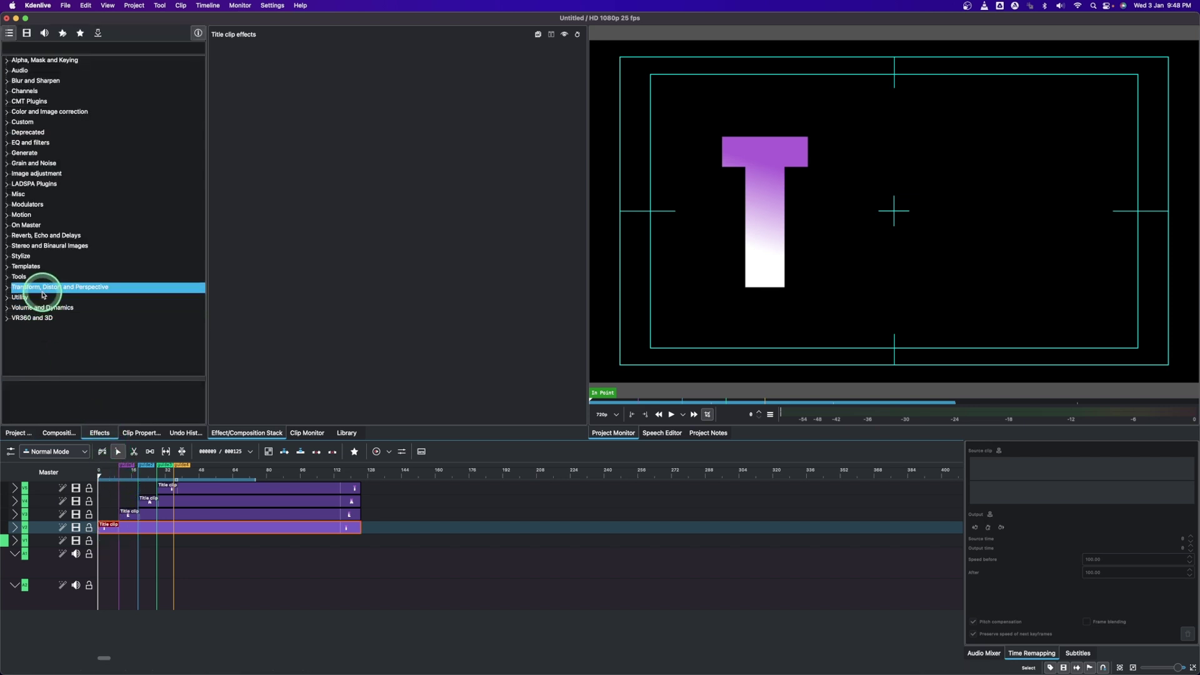
{"action": "double_click", "coordinate": [43, 292]}
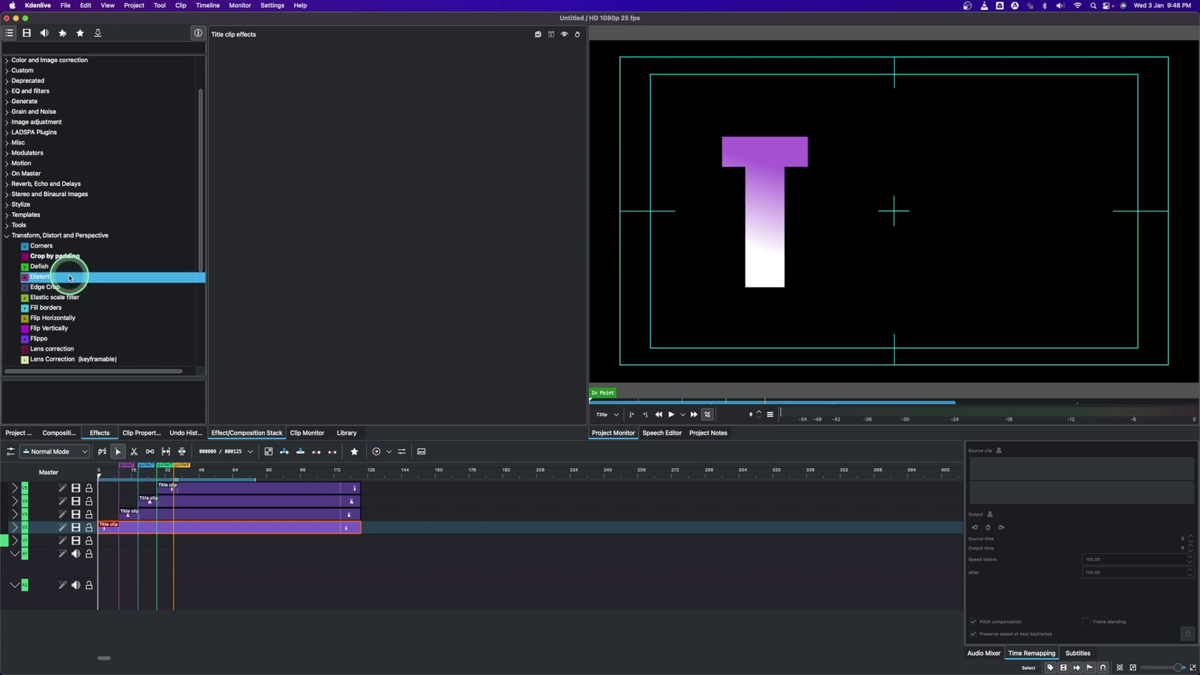
{"action": "scroll", "coordinate": [48, 300], "scroll_direction": "down", "scroll_amount": 5}
{"action": "left_click", "coordinate": [48, 341]}
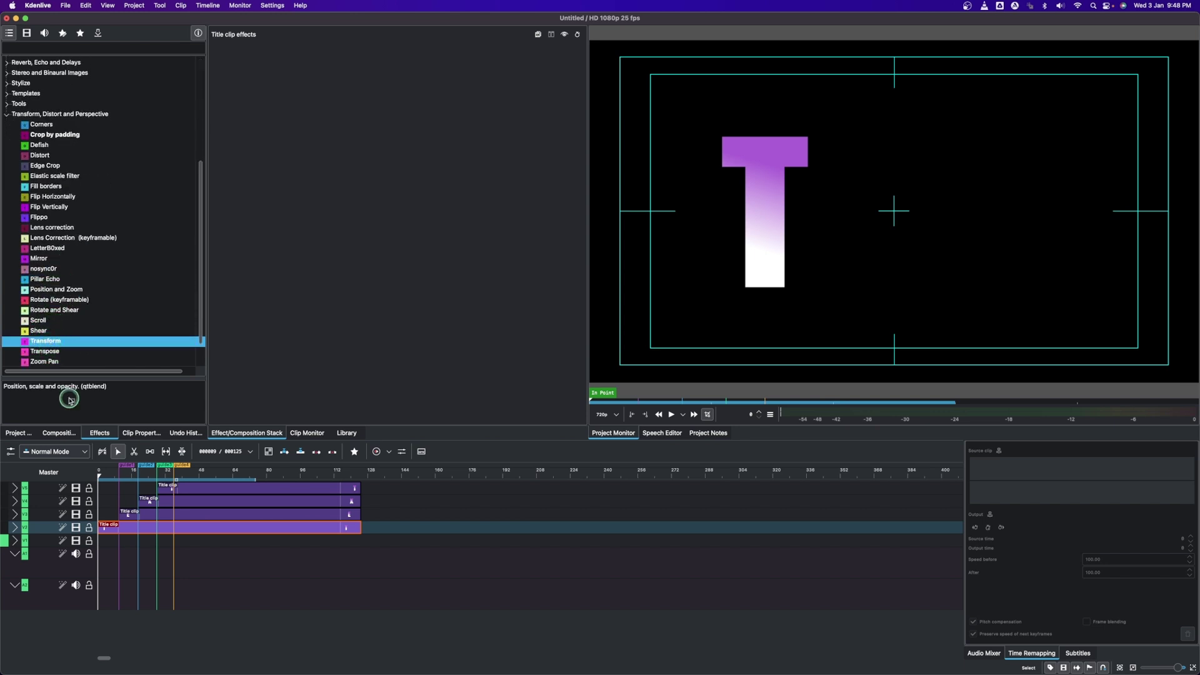
{"action": "left_click_drag", "start_coordinate": [126, 533], "coordinate": [171, 500]}
{"action": "left_click", "coordinate": [158, 532]}
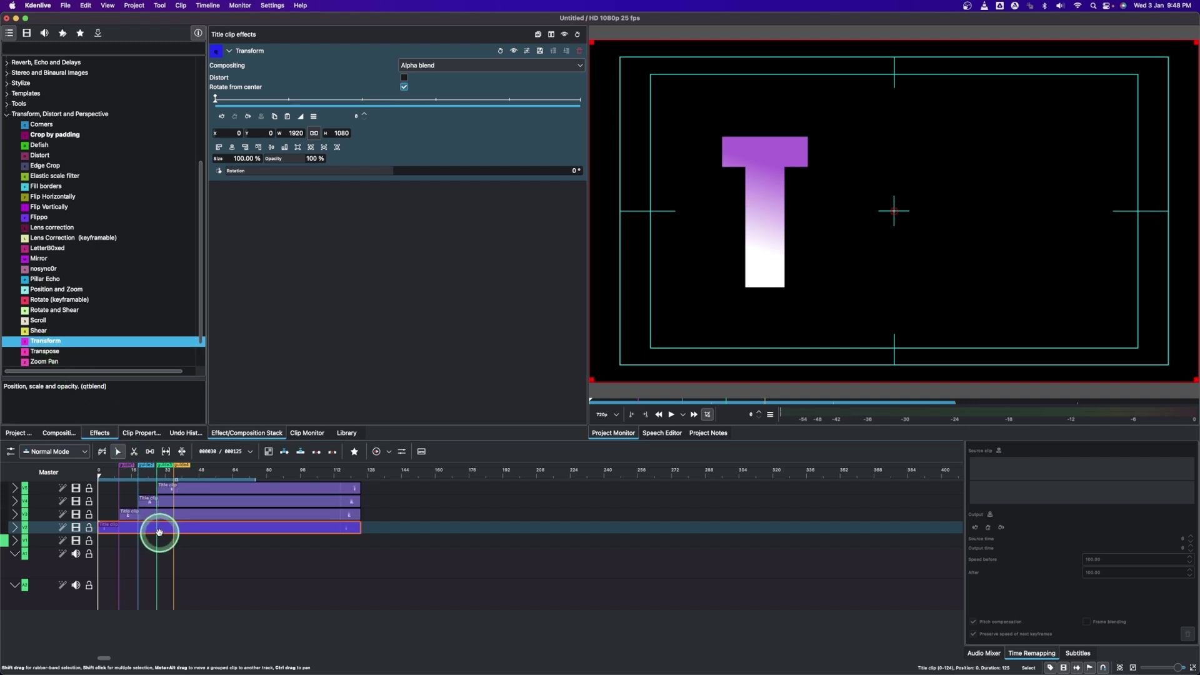
Set the Transform size of the V2 letter T to 500% and add a keyframe at guide1, frame 10
{"action": "left_click", "coordinate": [100, 475]}
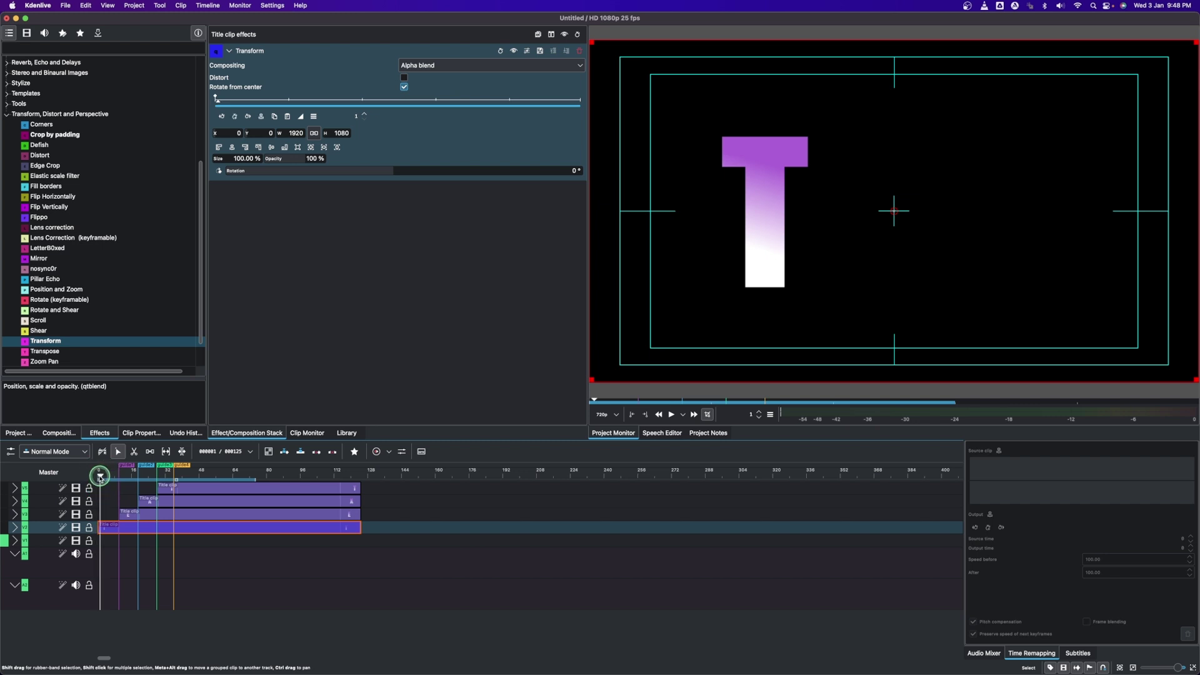
{"action": "left_click_drag", "start_coordinate": [116, 473], "coordinate": [120, 471]}
{"action": "left_click", "coordinate": [119, 476]}
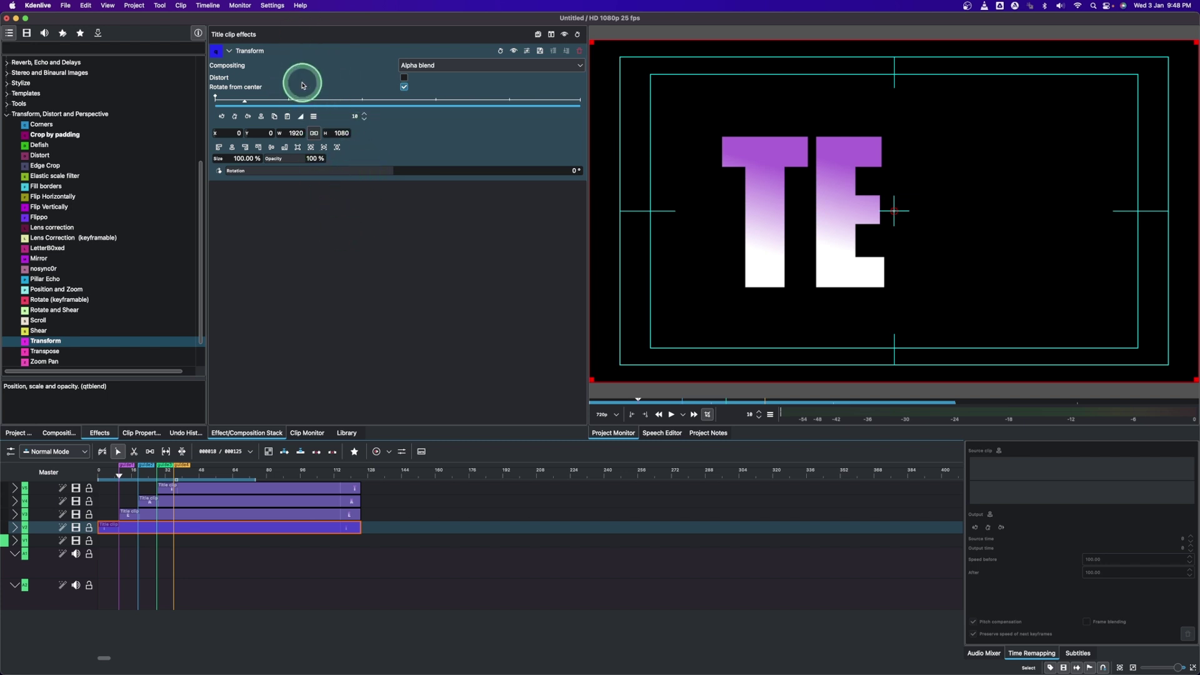
{"action": "left_click_drag", "start_coordinate": [263, 433], "coordinate": [356, 36]}
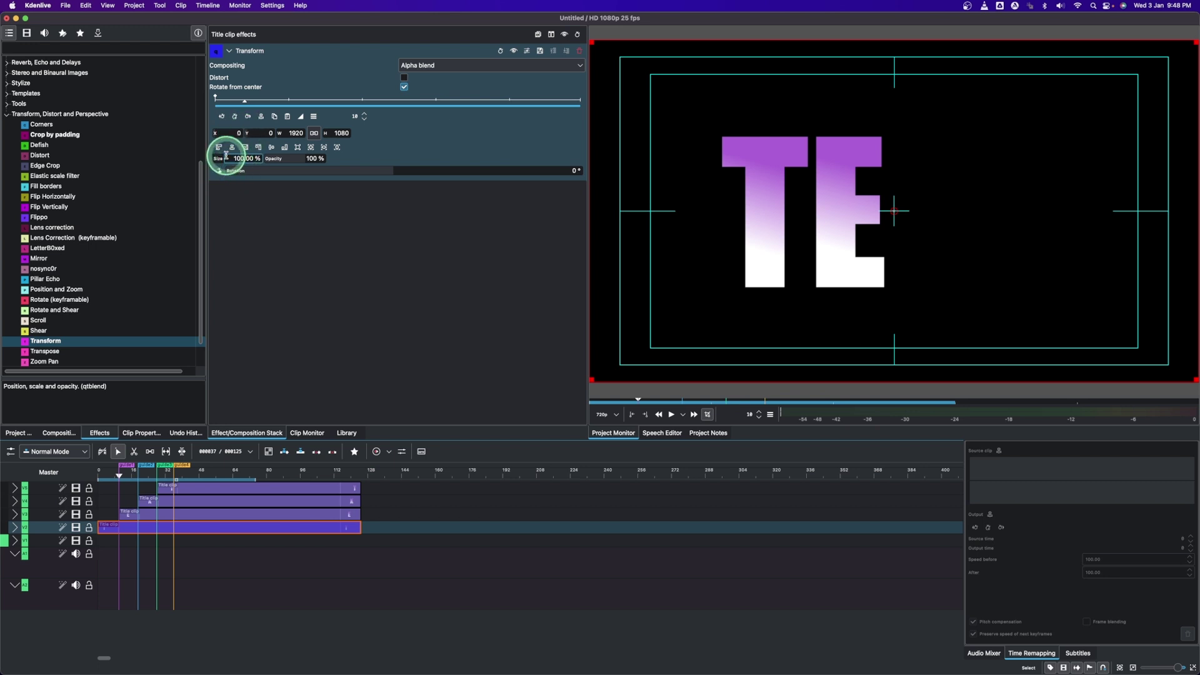
{"action": "left_click_drag", "start_coordinate": [225, 158], "coordinate": [298, 153]}
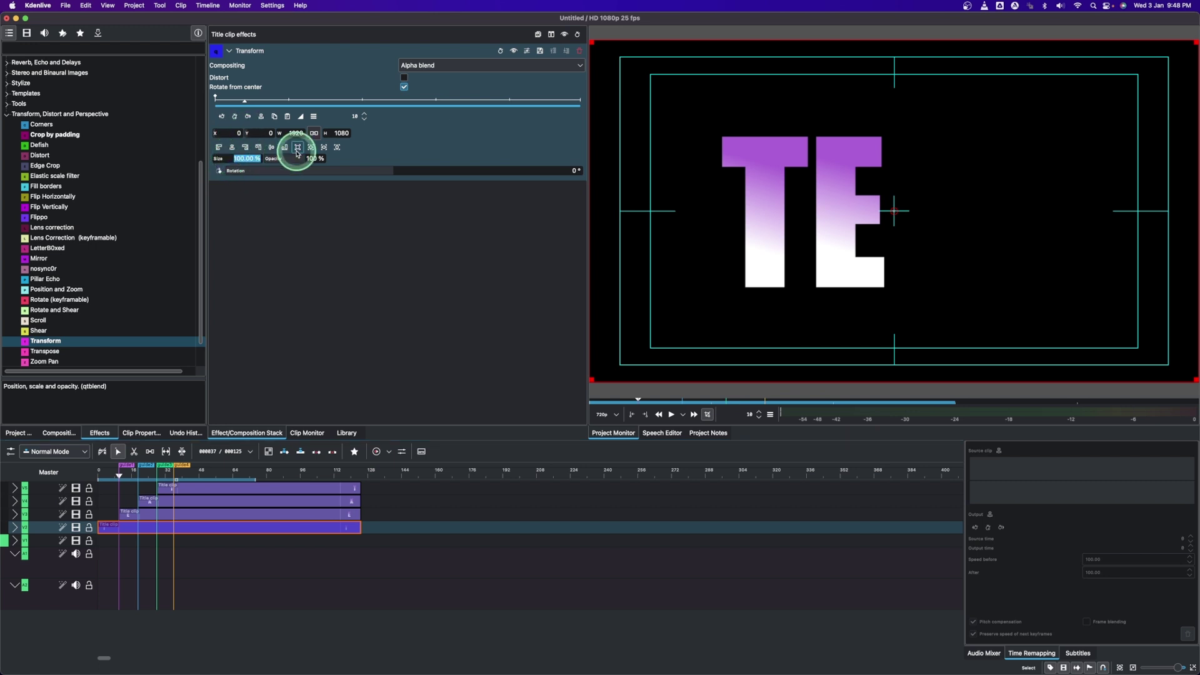
{"action": "key", "text": "Return"}
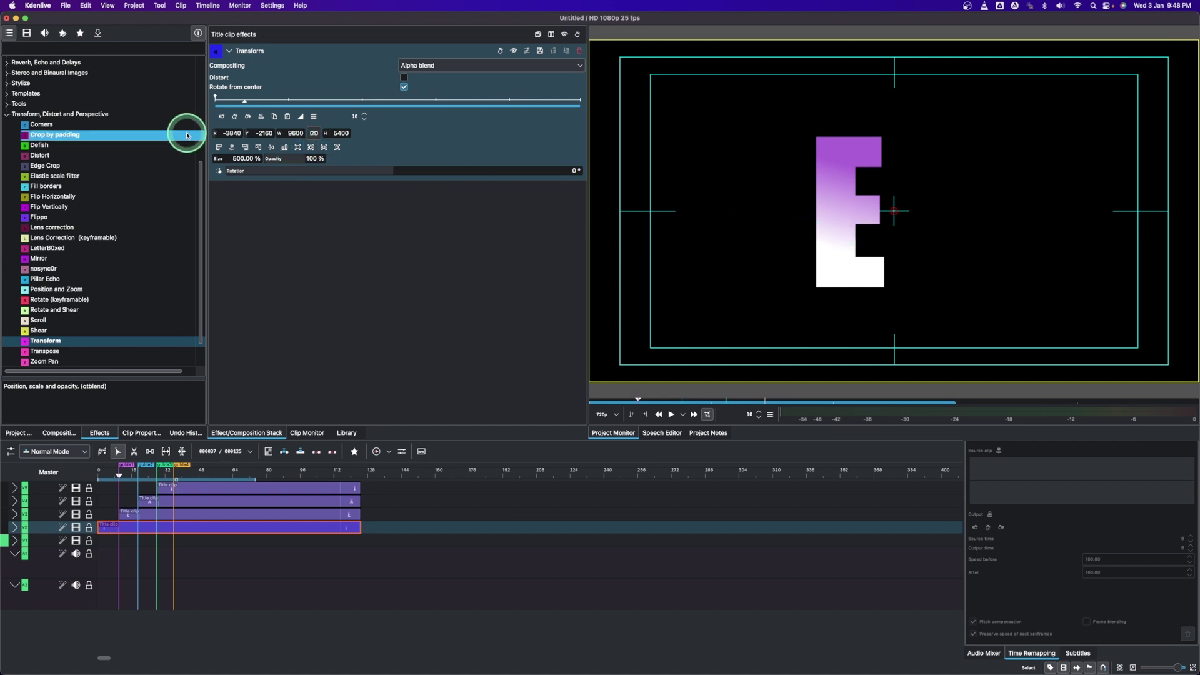
{"action": "left_click", "coordinate": [235, 118]}
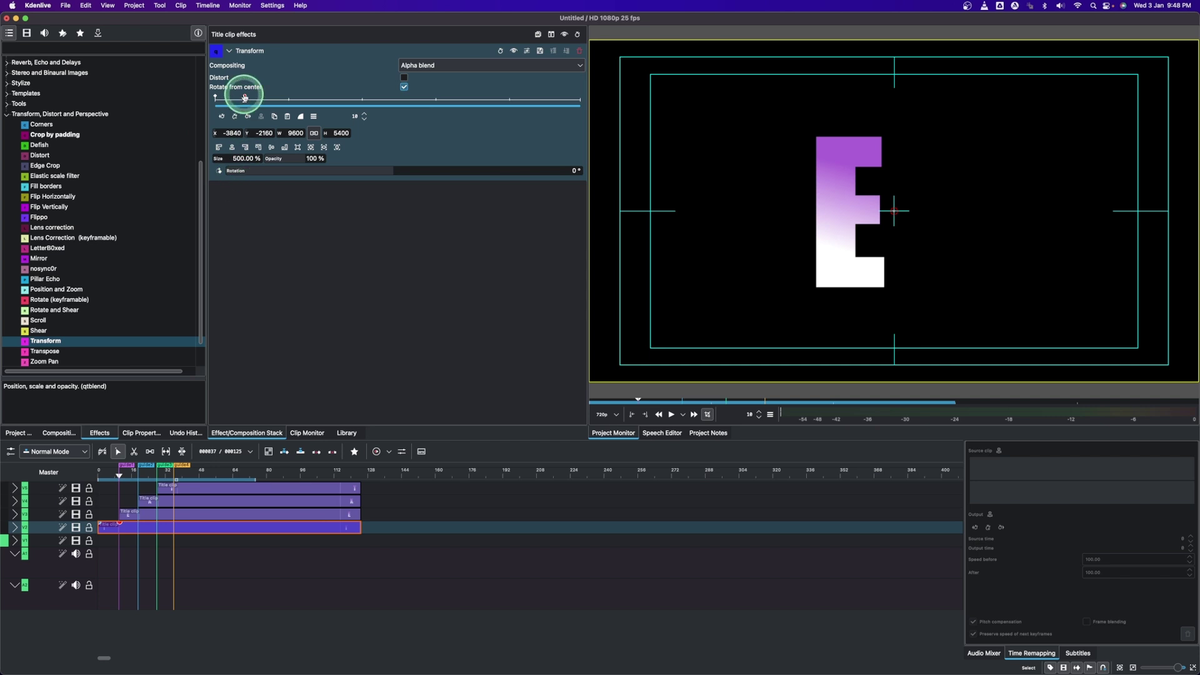
Set the V2 clip's frame 10 keyframe to Linear interpolation and its size to 100%
{"action": "left_click", "coordinate": [300, 117]}
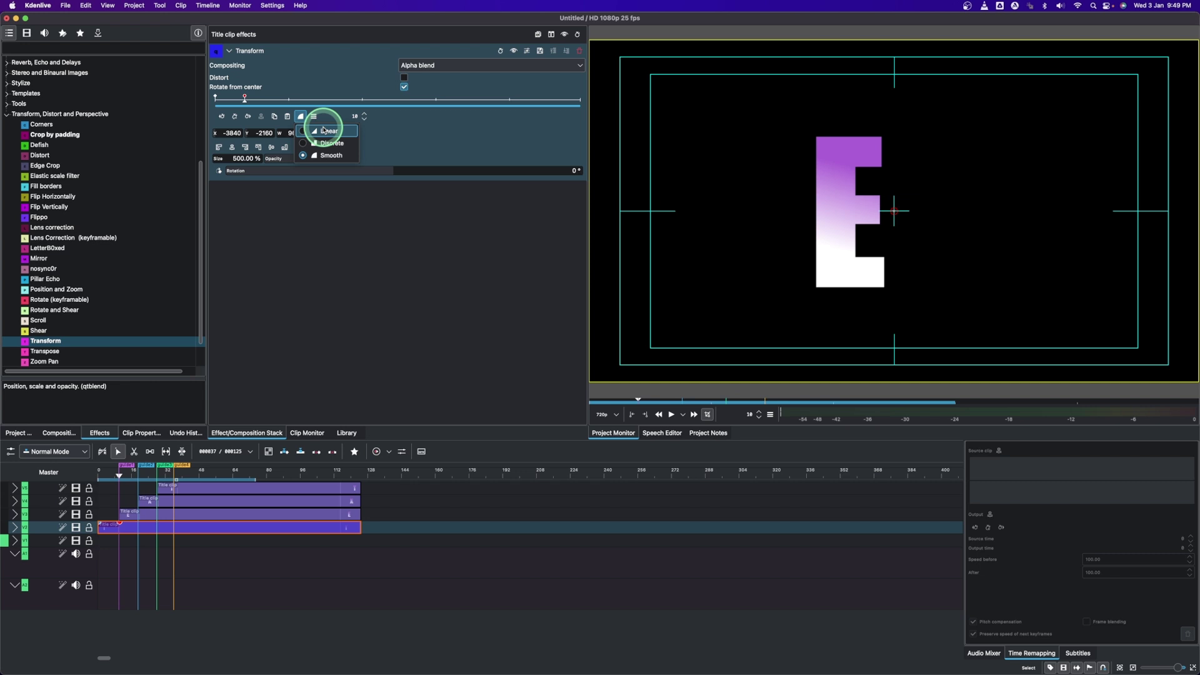
{"action": "left_click", "coordinate": [324, 131]}
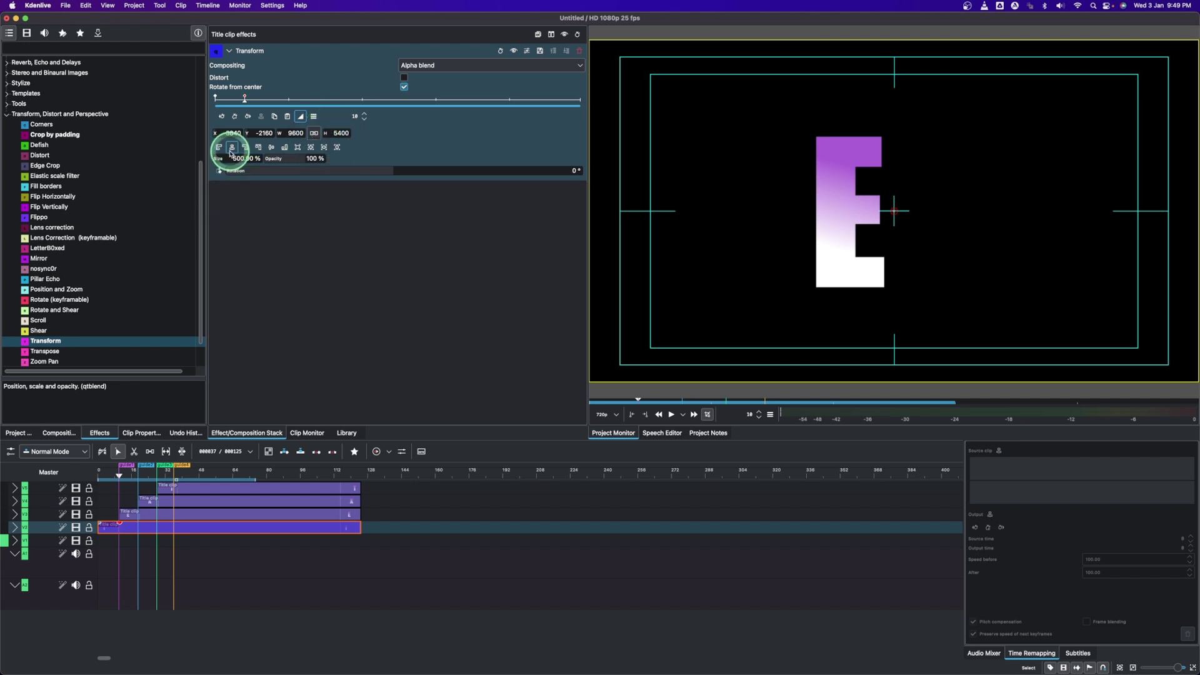
{"action": "left_click", "coordinate": [265, 159]}
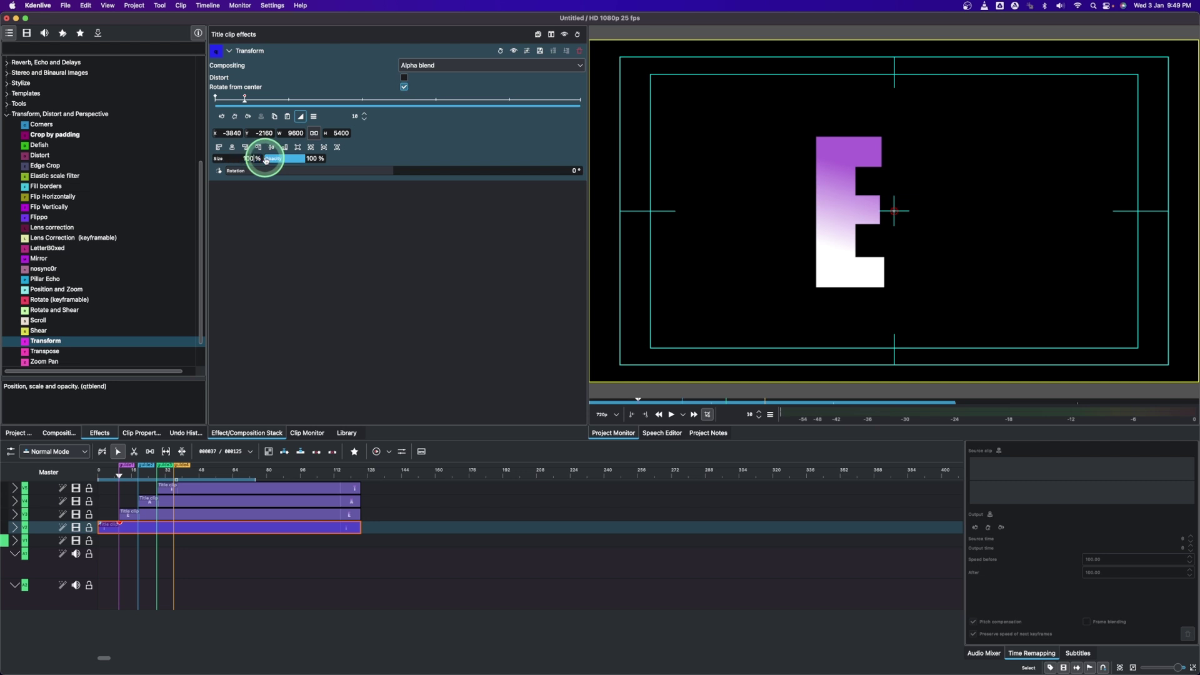
{"action": "key", "text": "Return"}
With the playhead at guide2, set the V3 letter E's Transform size to 500% and its X position to about -4705
{"action": "left_click_drag", "start_coordinate": [114, 478], "coordinate": [138, 473]}
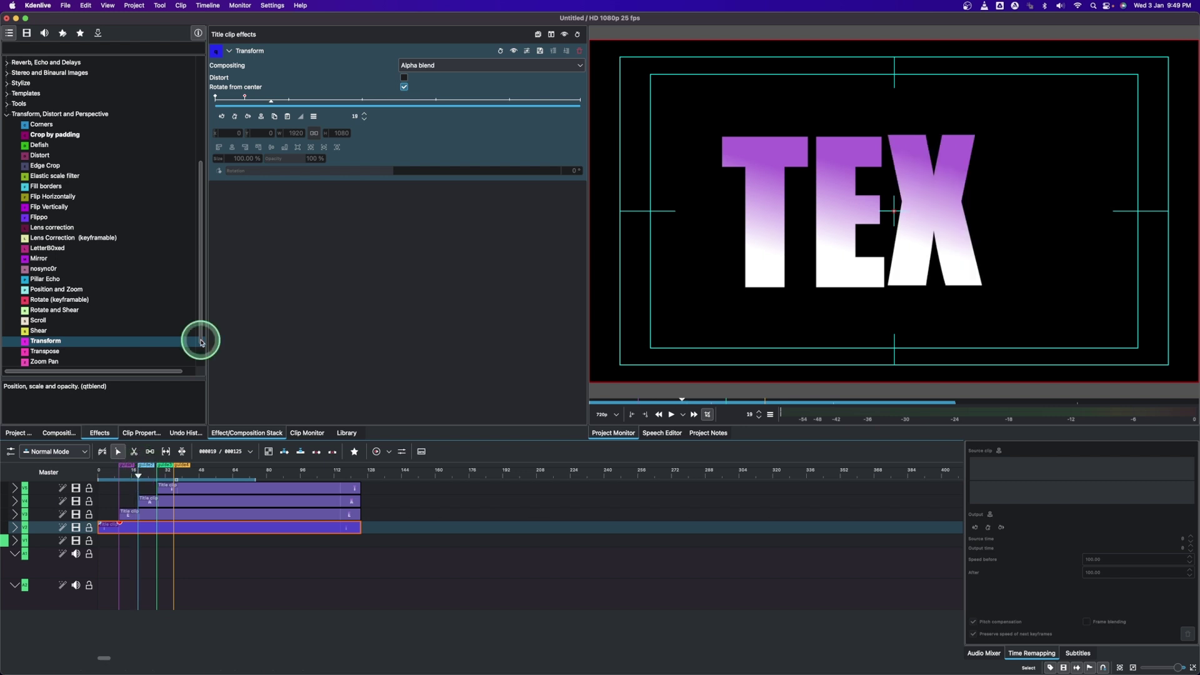
{"action": "left_click", "coordinate": [154, 514]}
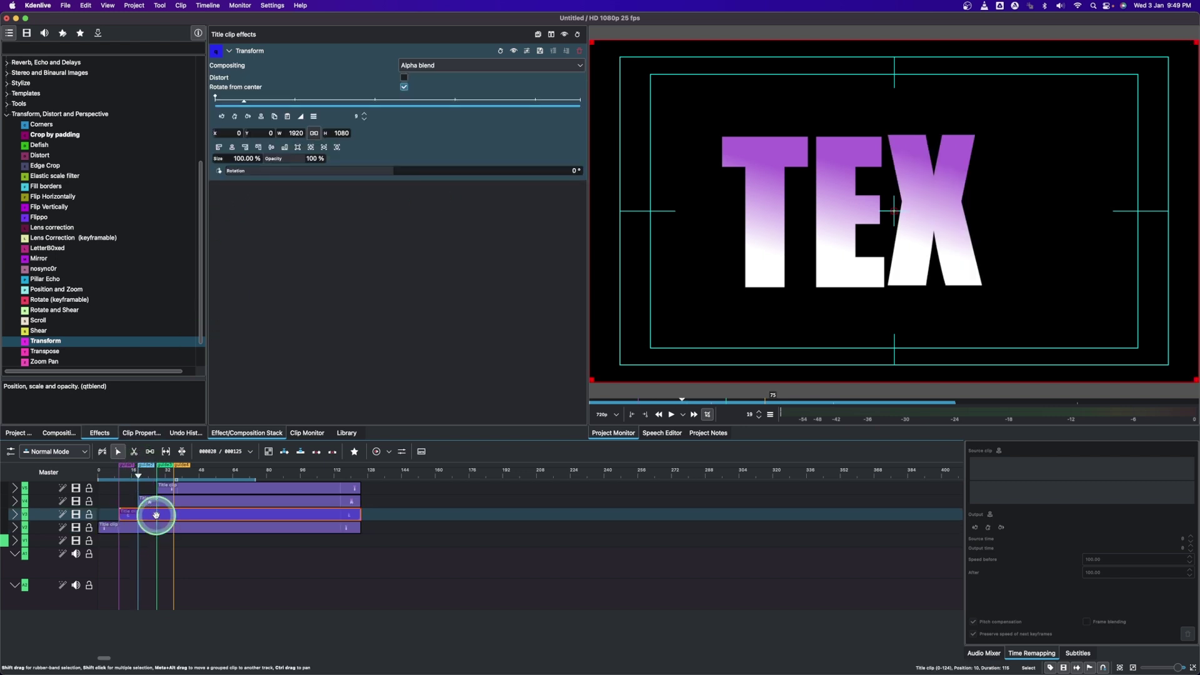
{"action": "left_click_drag", "start_coordinate": [230, 157], "coordinate": [286, 162]}
{"action": "key", "text": "Return"}
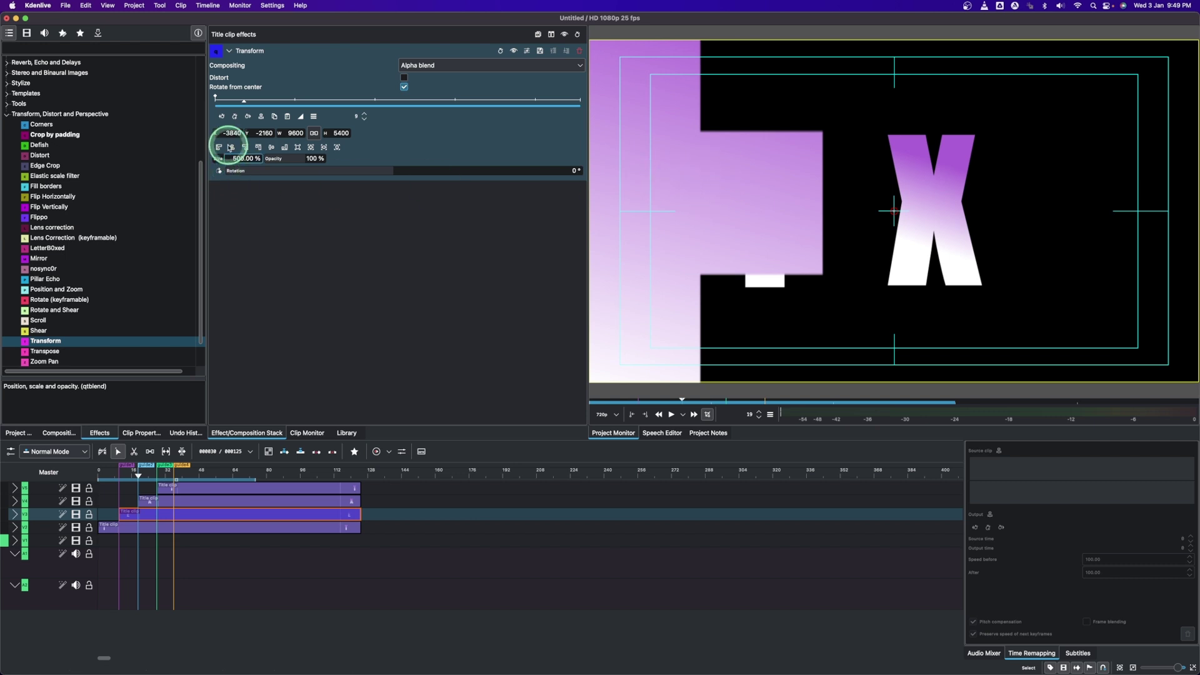
{"action": "left_click_drag", "start_coordinate": [213, 133], "coordinate": [19, 166]}
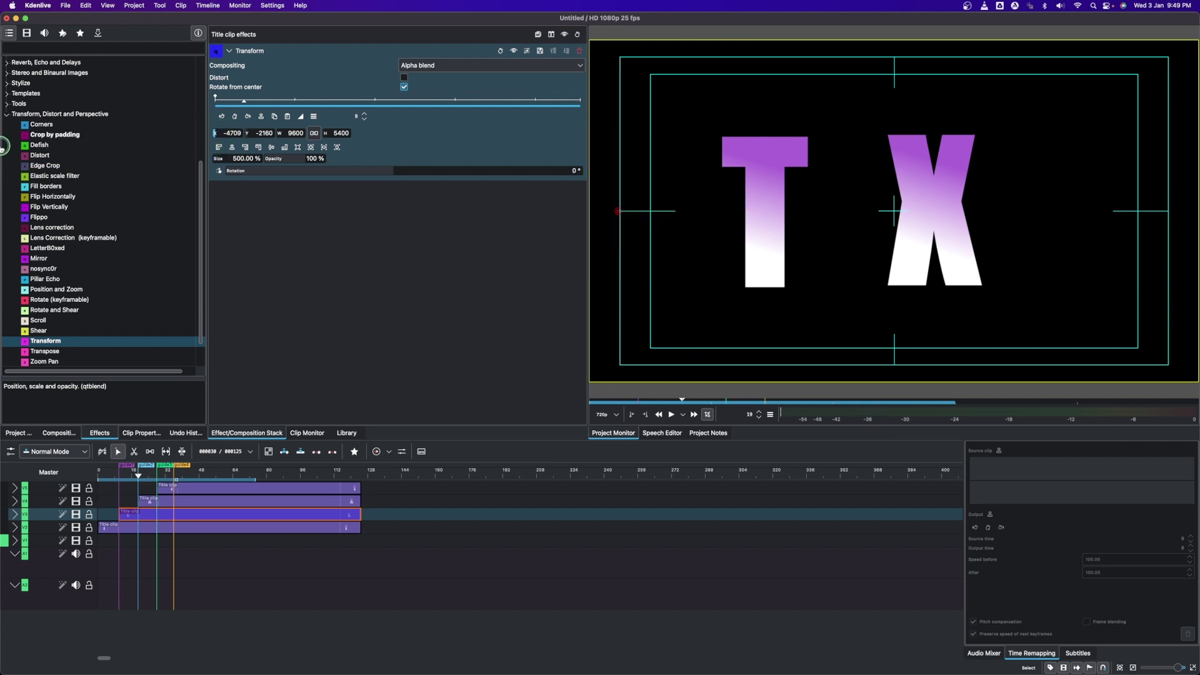
Add a Linear keyframe to the V3 clip at guide2 and set its size to 100% and X position to 0
{"action": "left_click", "coordinate": [236, 118]}
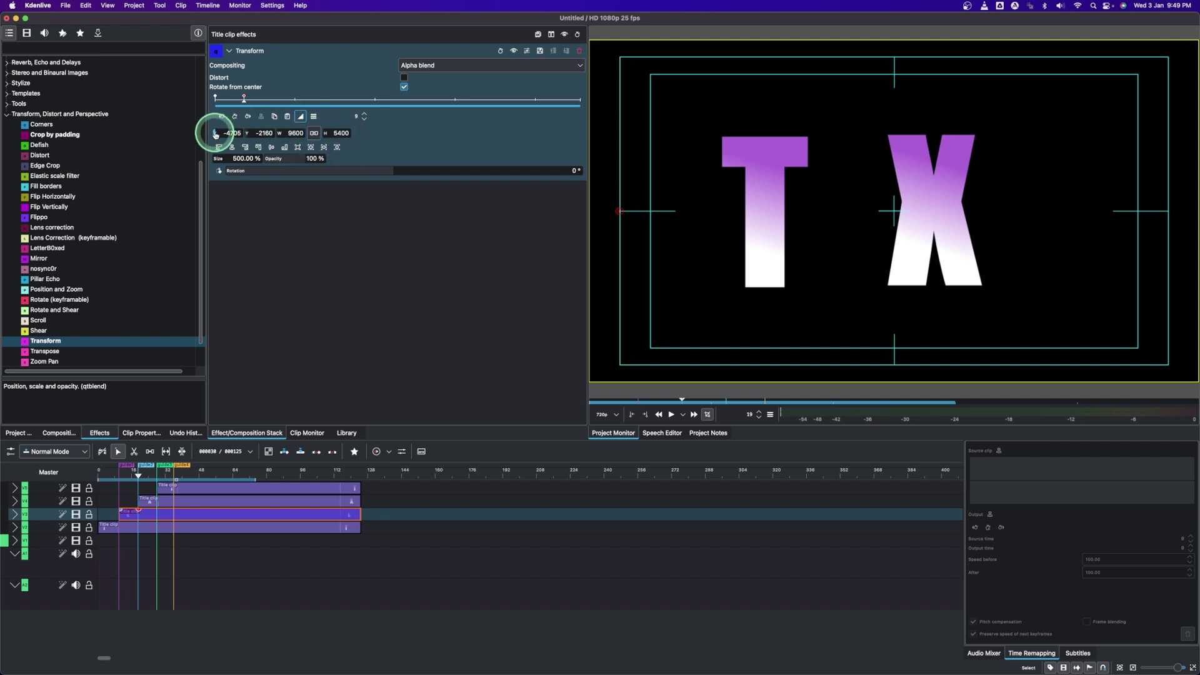
{"action": "left_click", "coordinate": [355, 135]}
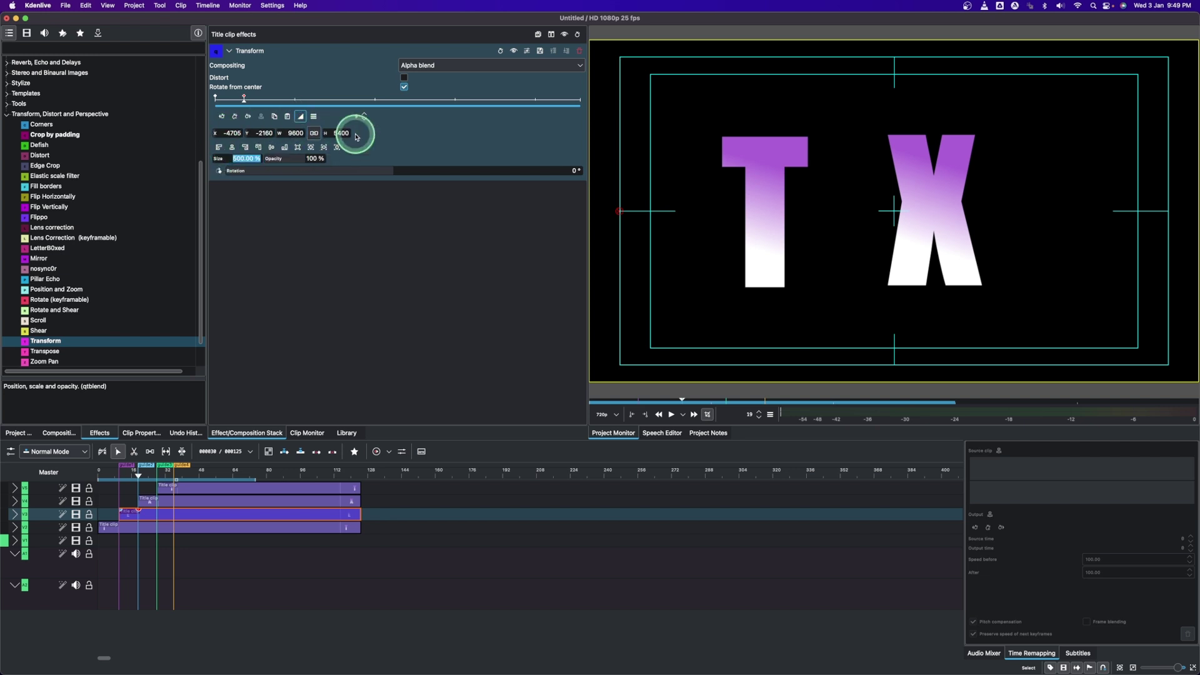
{"action": "key", "text": "Return"}
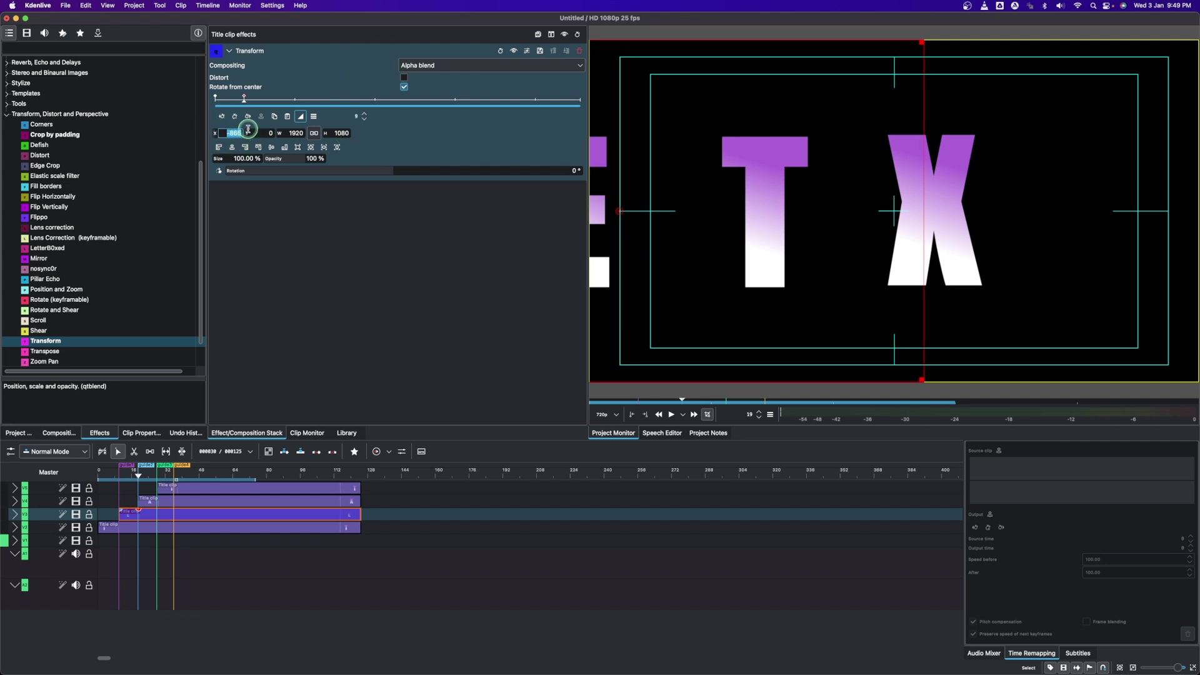
{"action": "left_click", "coordinate": [274, 116]}
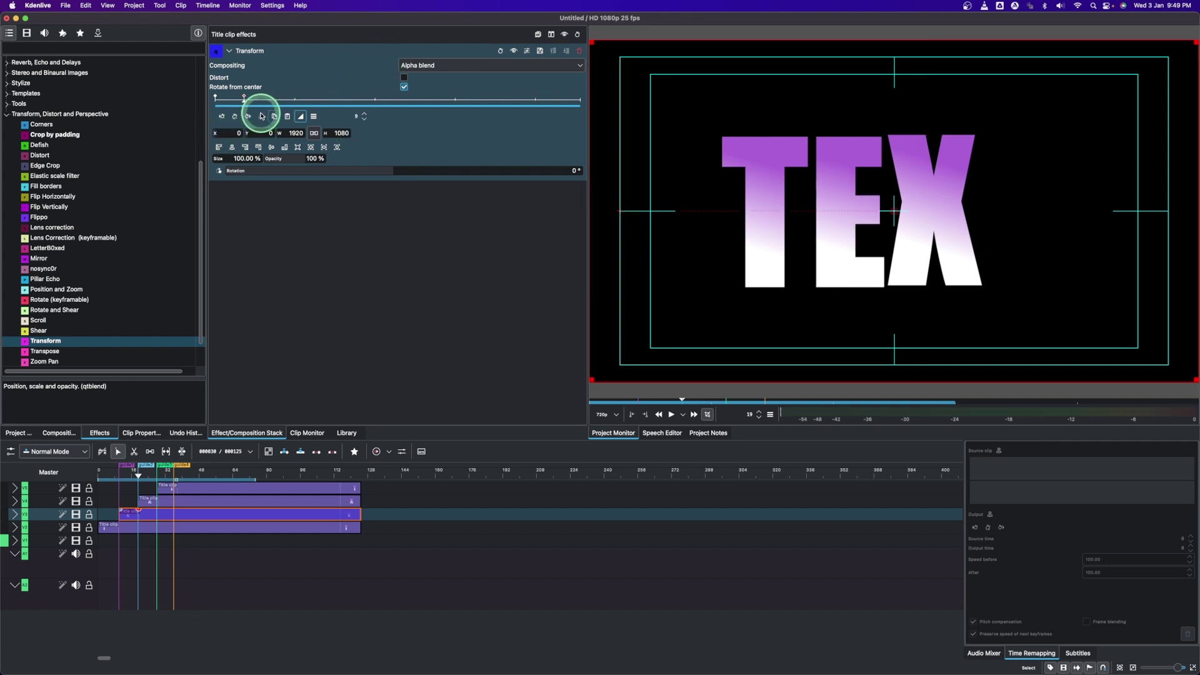
{"action": "key", "text": "s"}
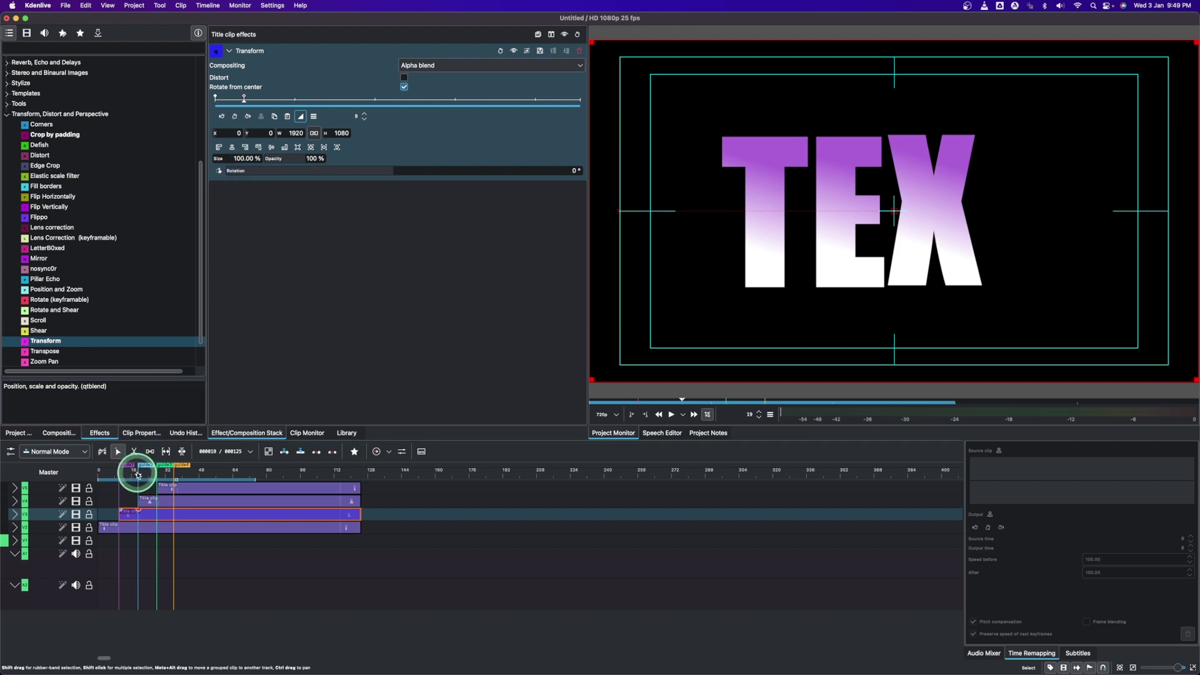
Set the V4 letter X's Transform size to 500% and X position to about -2897, and add a keyframe at guide3
{"action": "left_click_drag", "start_coordinate": [139, 476], "coordinate": [162, 477]}
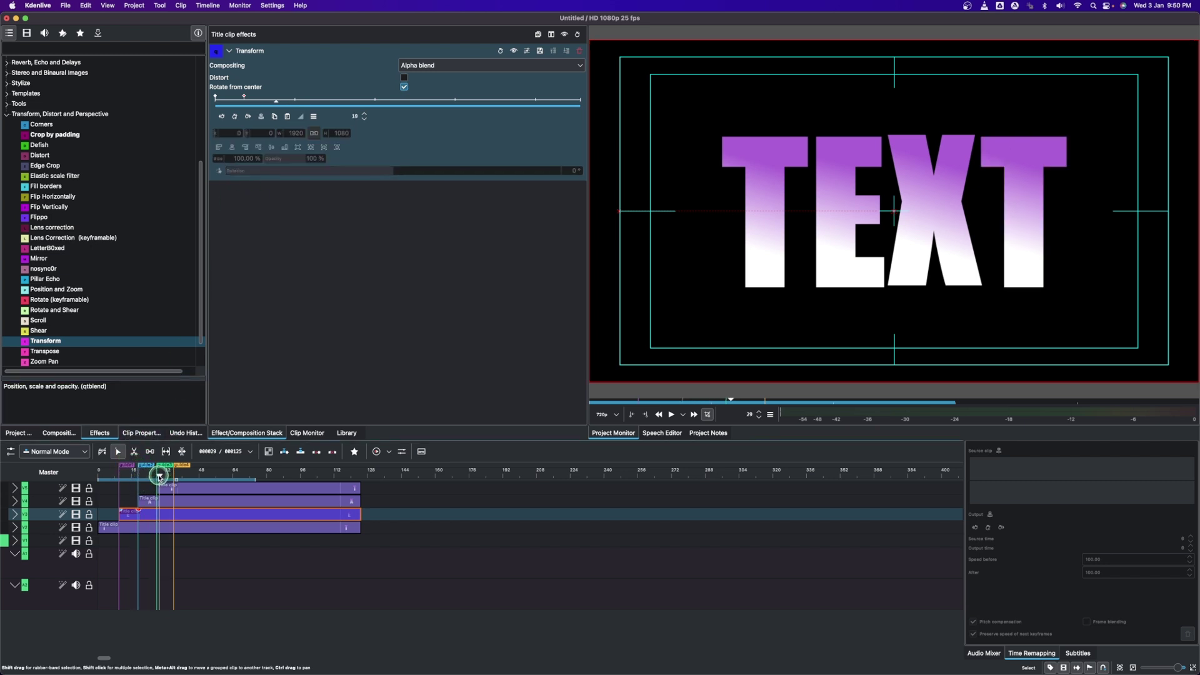
{"action": "left_click", "coordinate": [163, 501]}
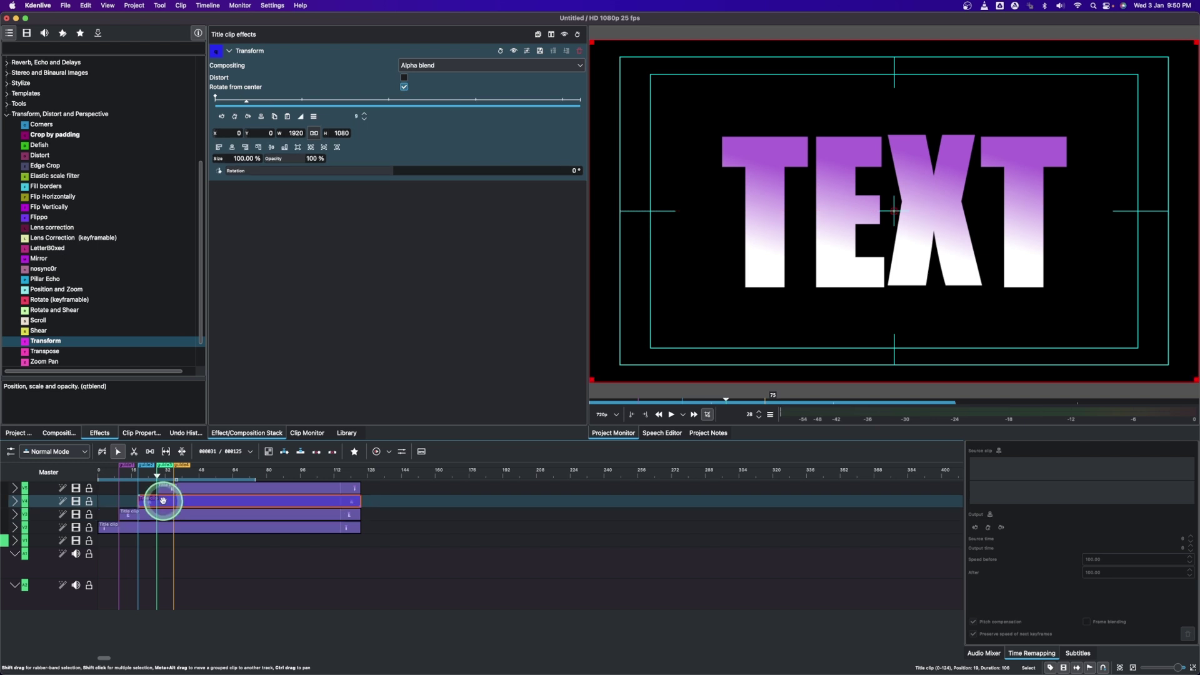
{"action": "left_click", "coordinate": [254, 158]}
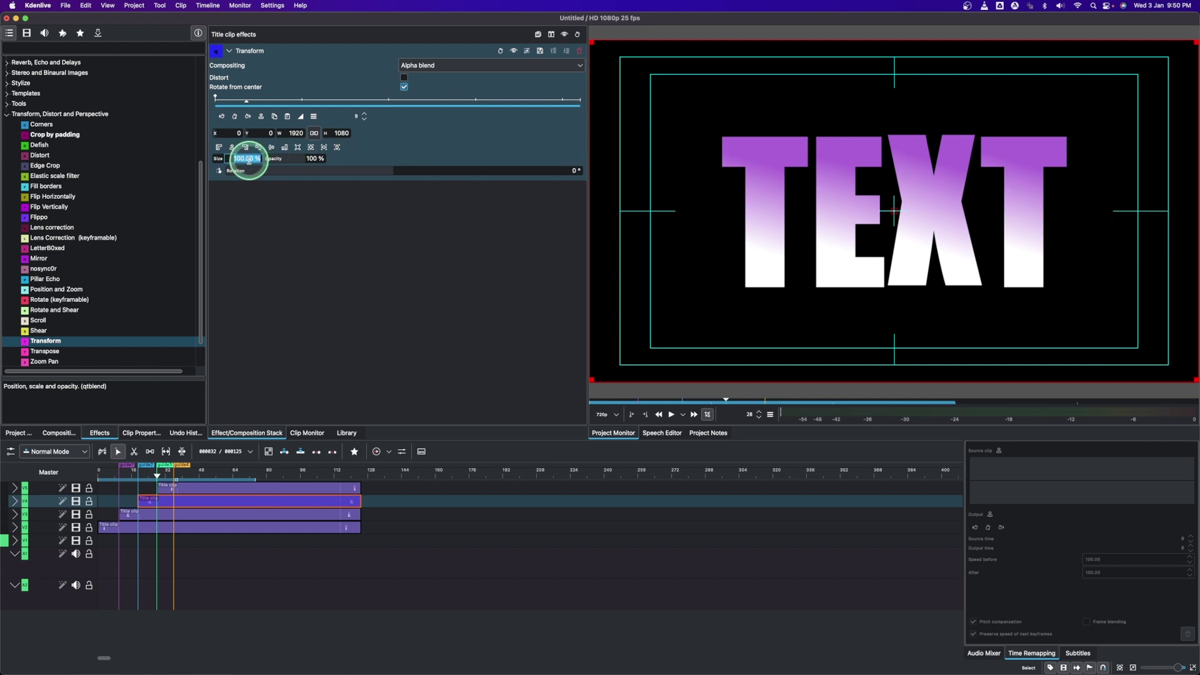
{"action": "type", "text": "500"}
{"action": "key", "text": "Return"}
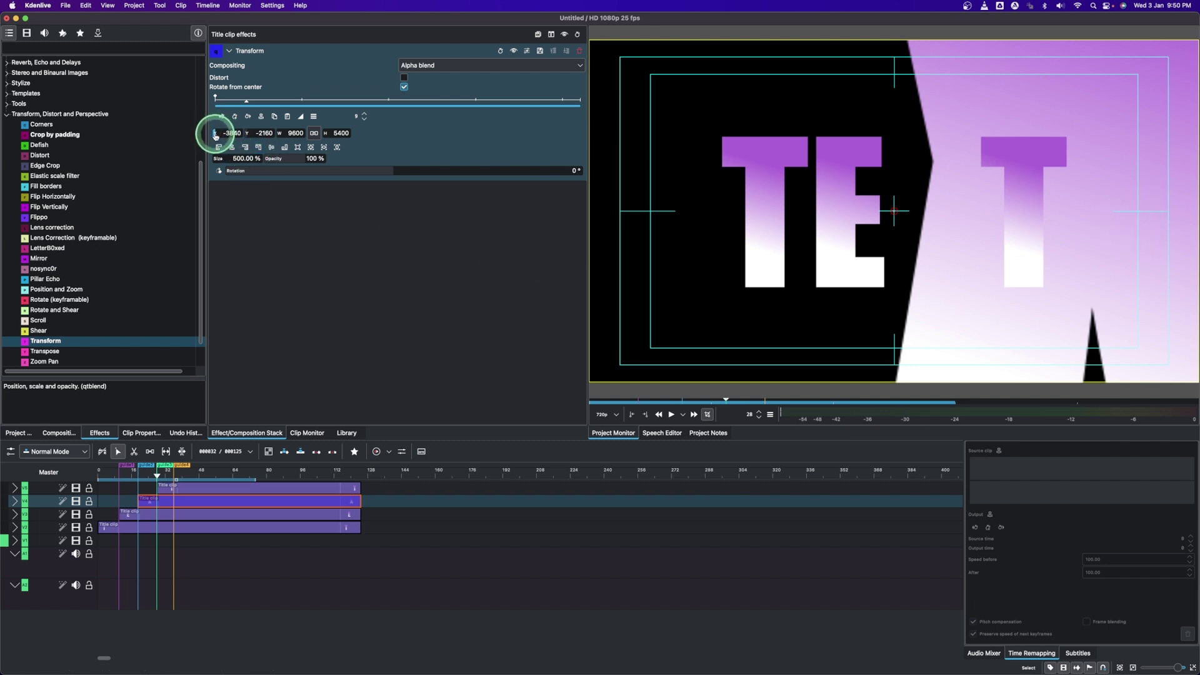
{"action": "left_click_drag", "start_coordinate": [215, 135], "coordinate": [663, 149]}
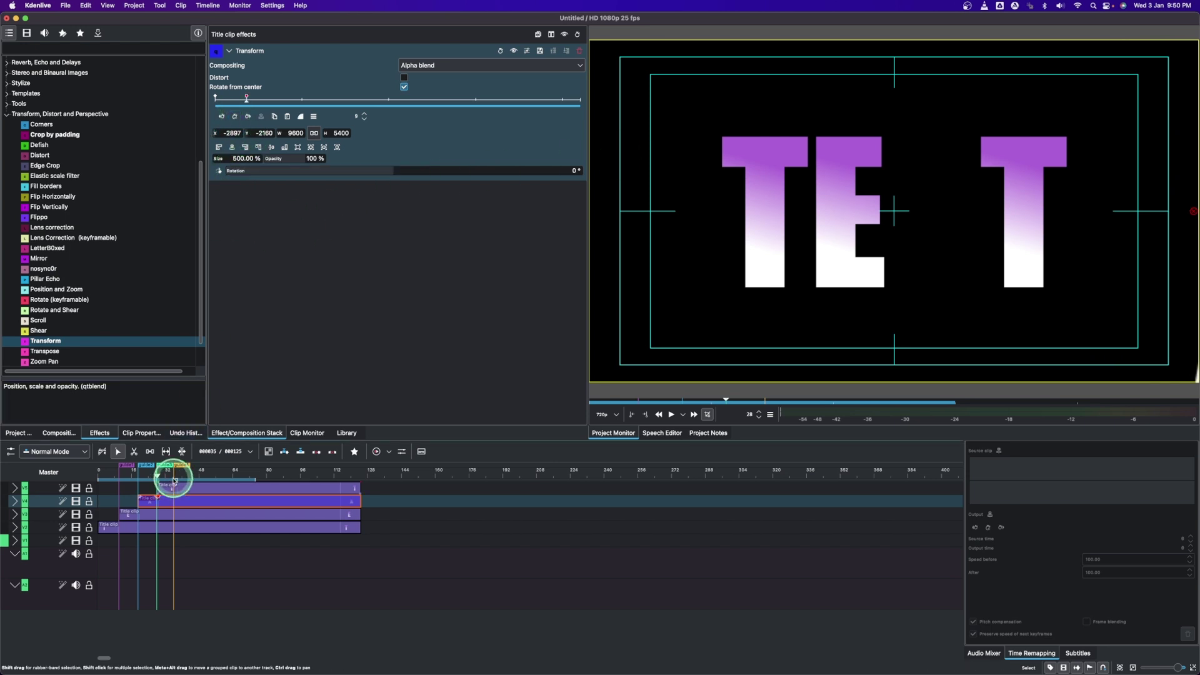
Set the V4 clip's guide3 keyframe to Linear interpolation, its size to 100% and its X position to 0
{"action": "left_click", "coordinate": [300, 116]}
{"action": "left_click", "coordinate": [321, 132]}
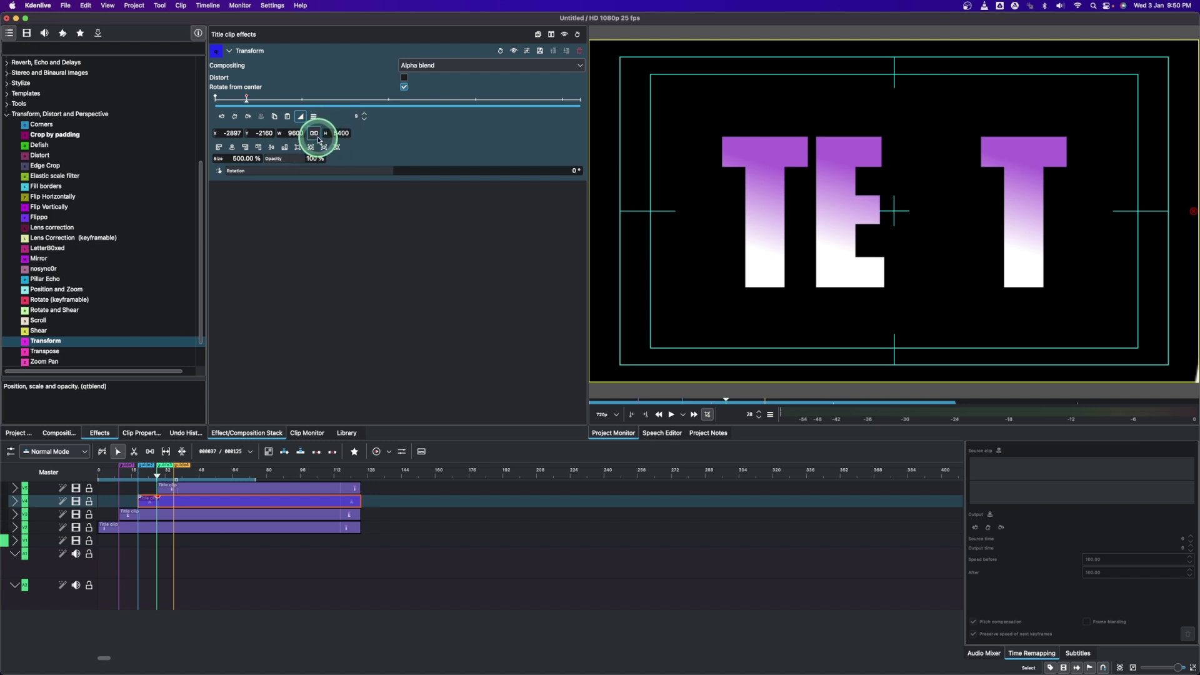
{"action": "left_click", "coordinate": [244, 158]}
{"action": "type", "text": "1080"}
{"action": "key", "text": "Return"}
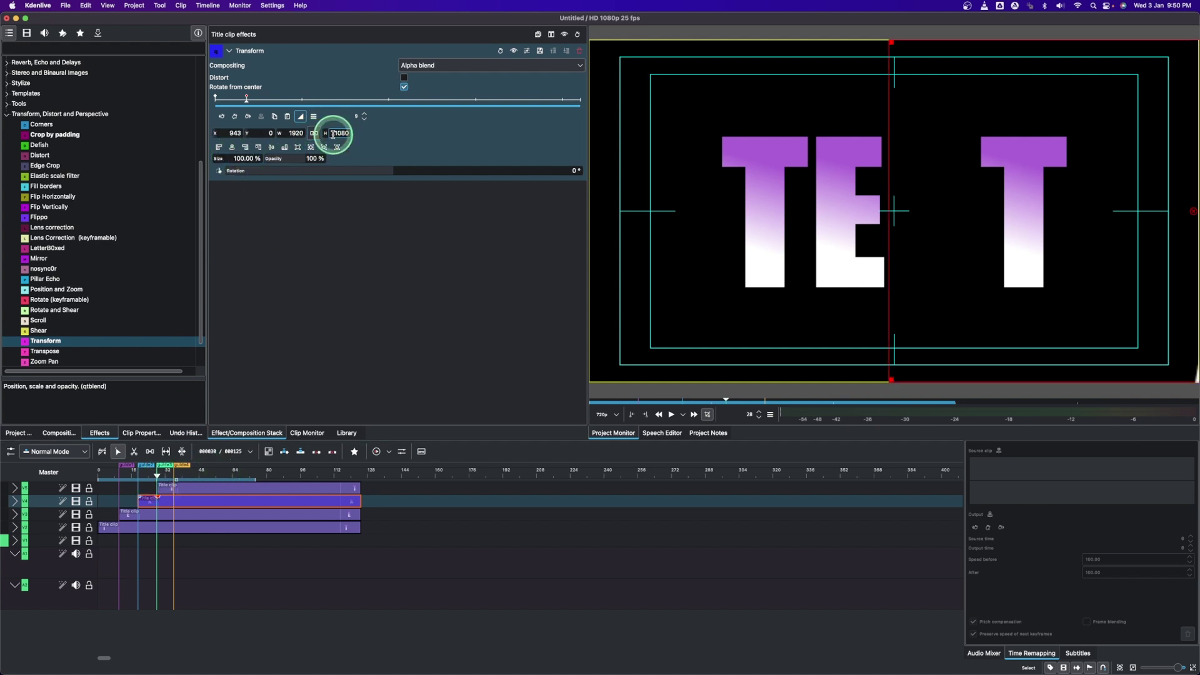
{"action": "left_click", "coordinate": [222, 133]}
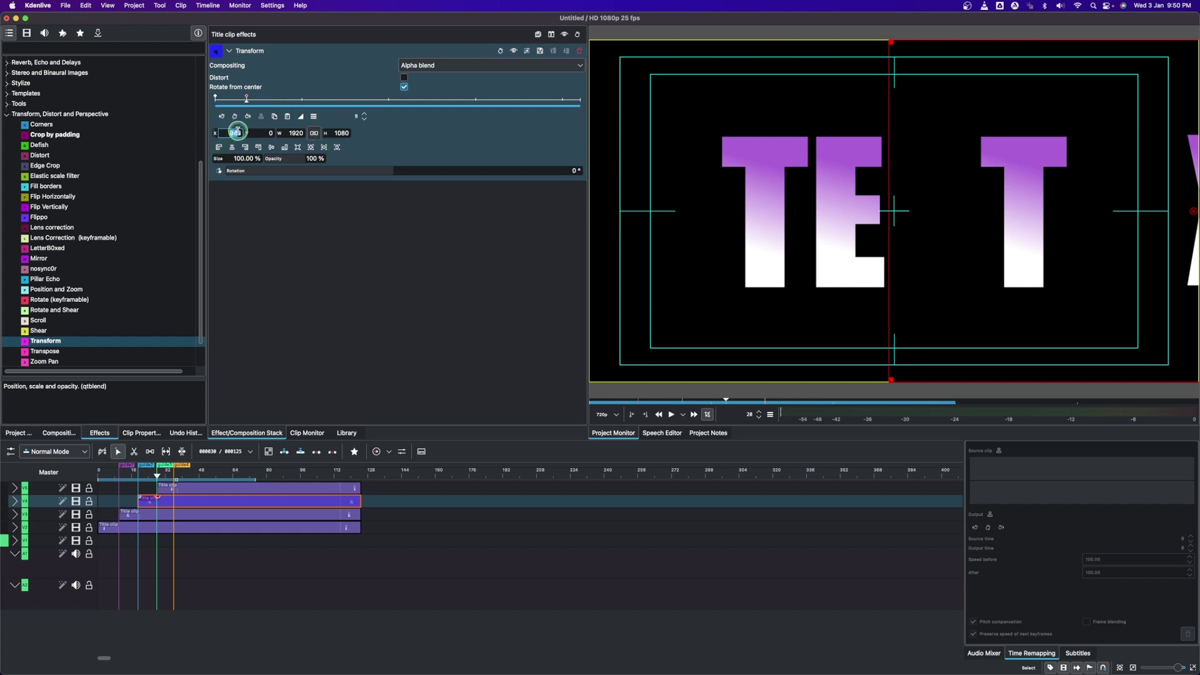
With the playhead at guide4, set the Transform size of the V5 letter T to 500%
{"action": "left_click", "coordinate": [172, 476]}
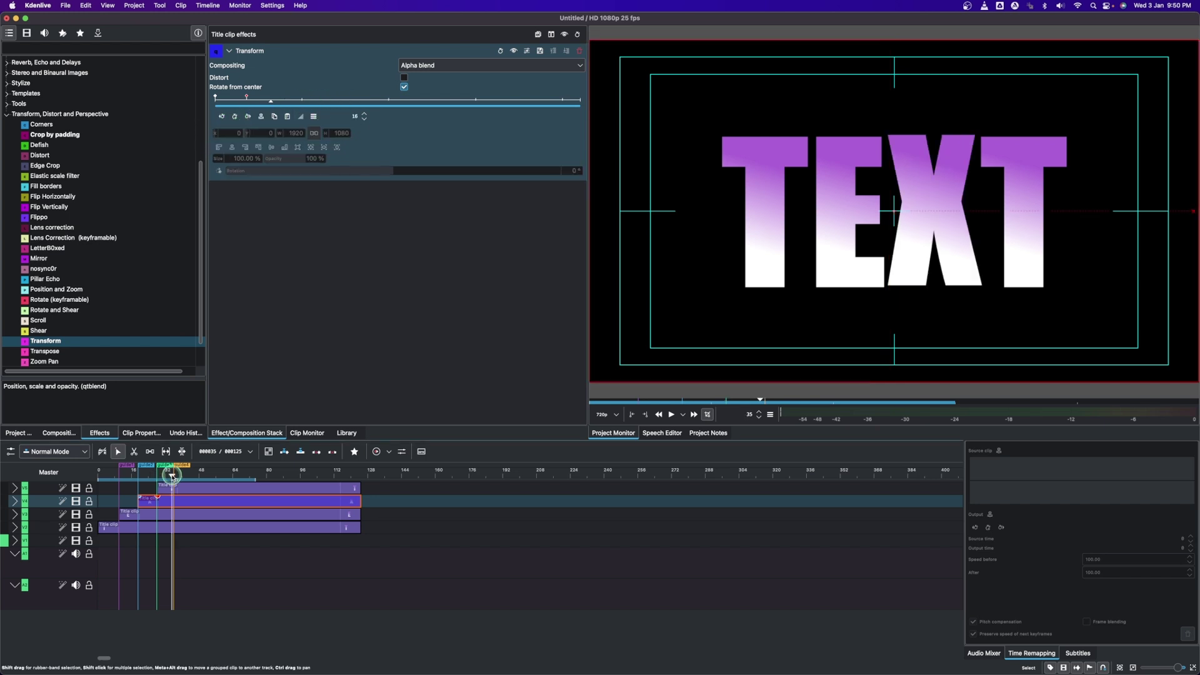
{"action": "left_click", "coordinate": [175, 477]}
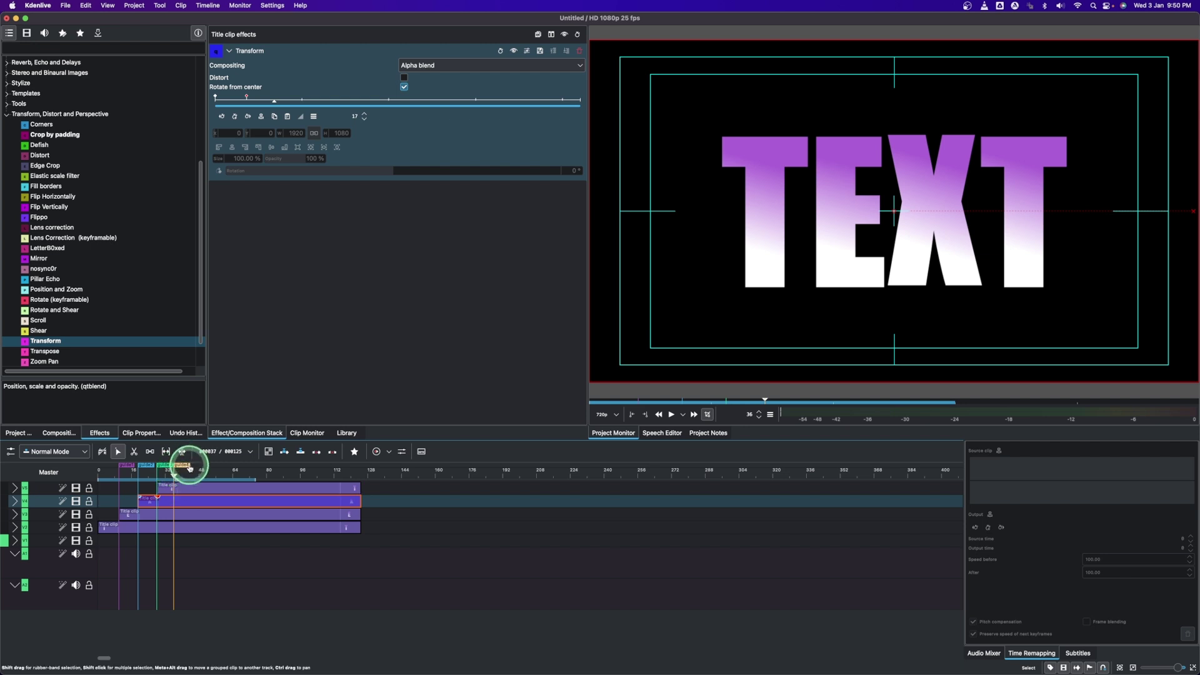
{"action": "left_click", "coordinate": [187, 486]}
{"action": "left_click", "coordinate": [232, 158]}
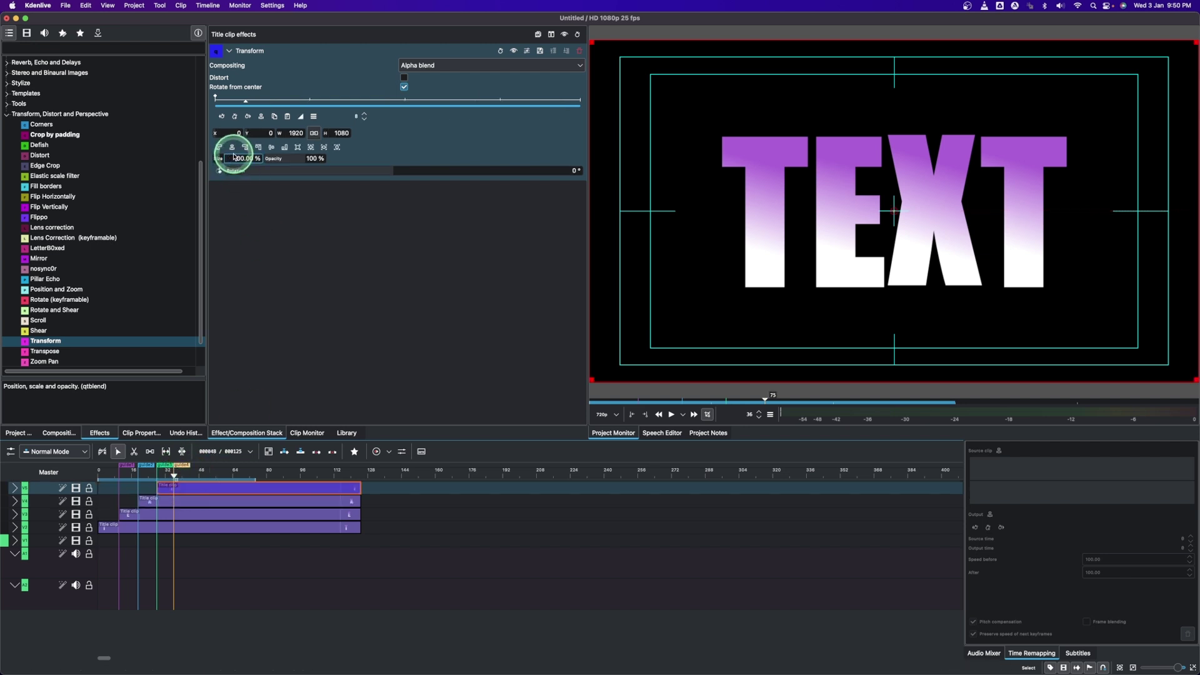
{"action": "double_click", "coordinate": [232, 158]}
{"action": "left_click", "coordinate": [302, 142]}
{"action": "type", "text": "5"}
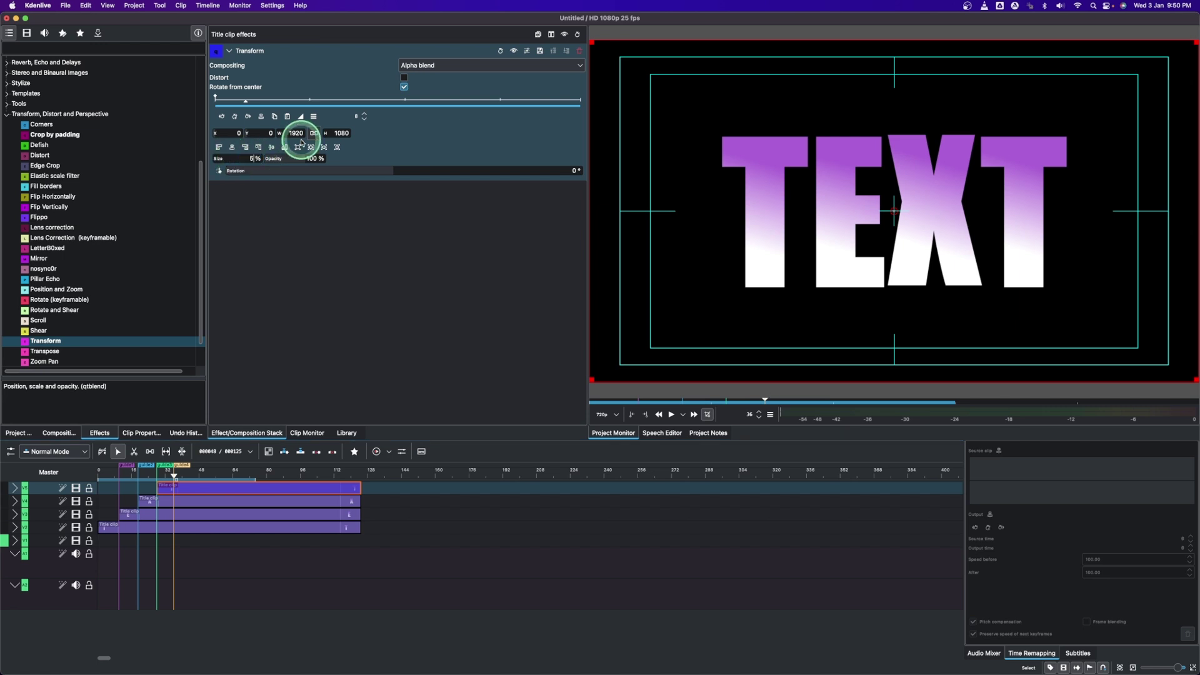
{"action": "type", "text": "00"}
{"action": "key", "text": "Return"}
{"action": "left_click", "coordinate": [271, 152]}
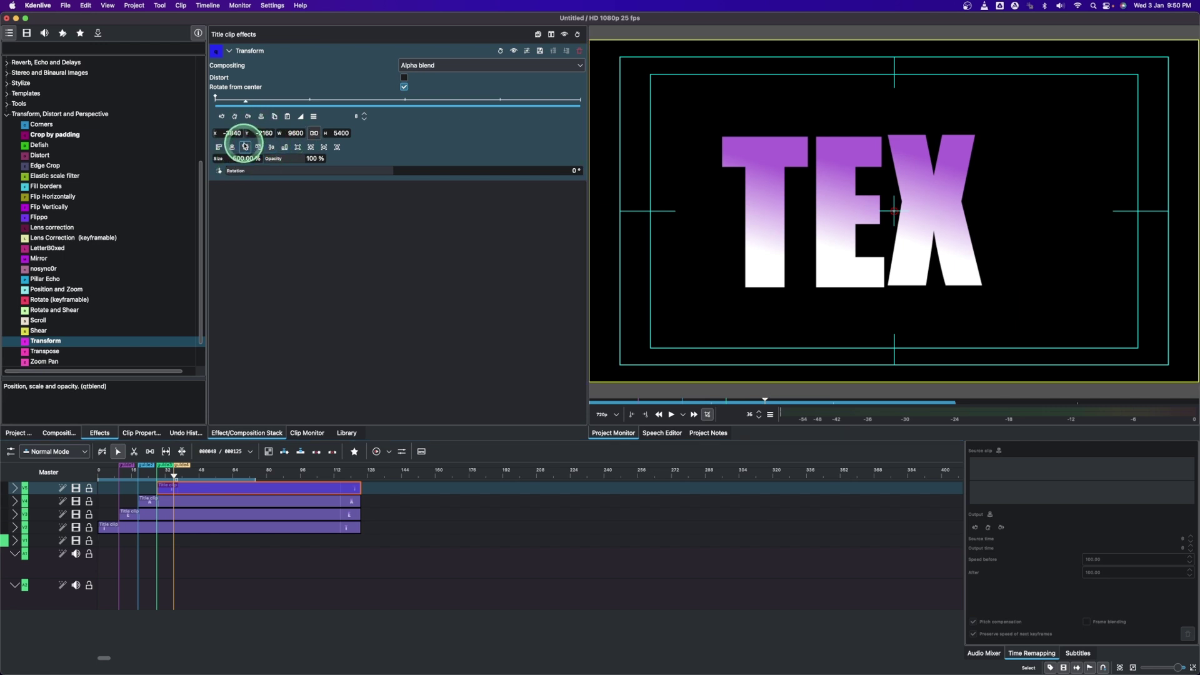
Add a Linear keyframe to the V5 clip at guide4 and set its size to 100%
{"action": "left_click", "coordinate": [301, 117]}
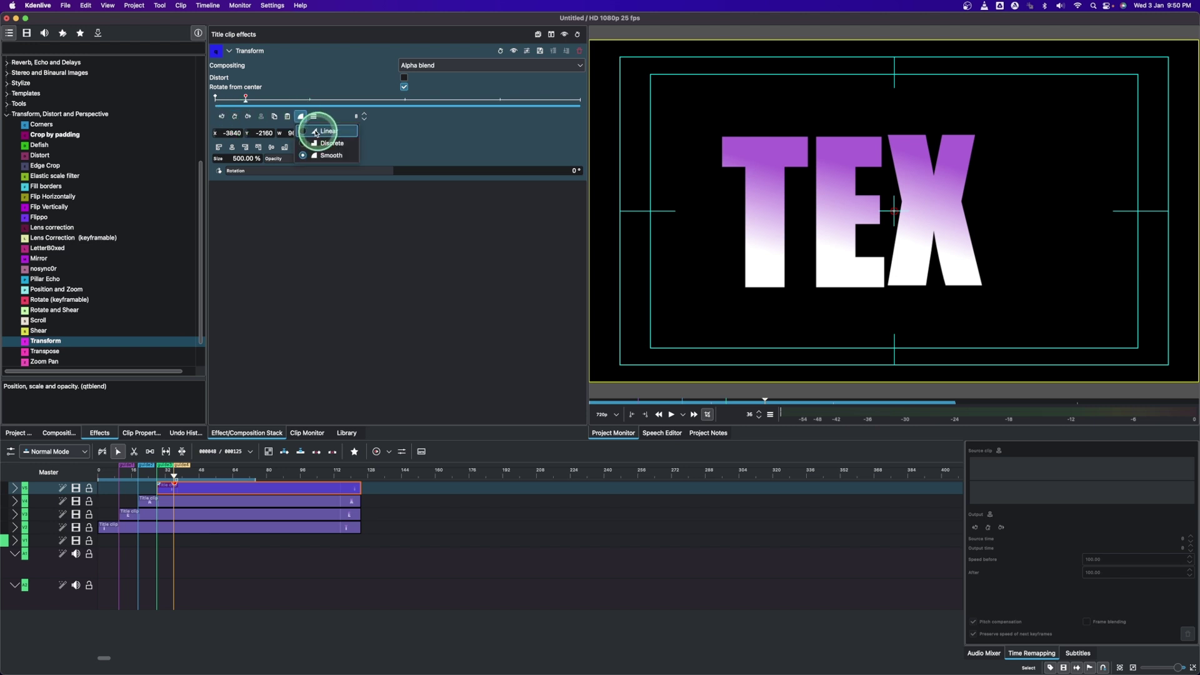
{"action": "left_click", "coordinate": [329, 131]}
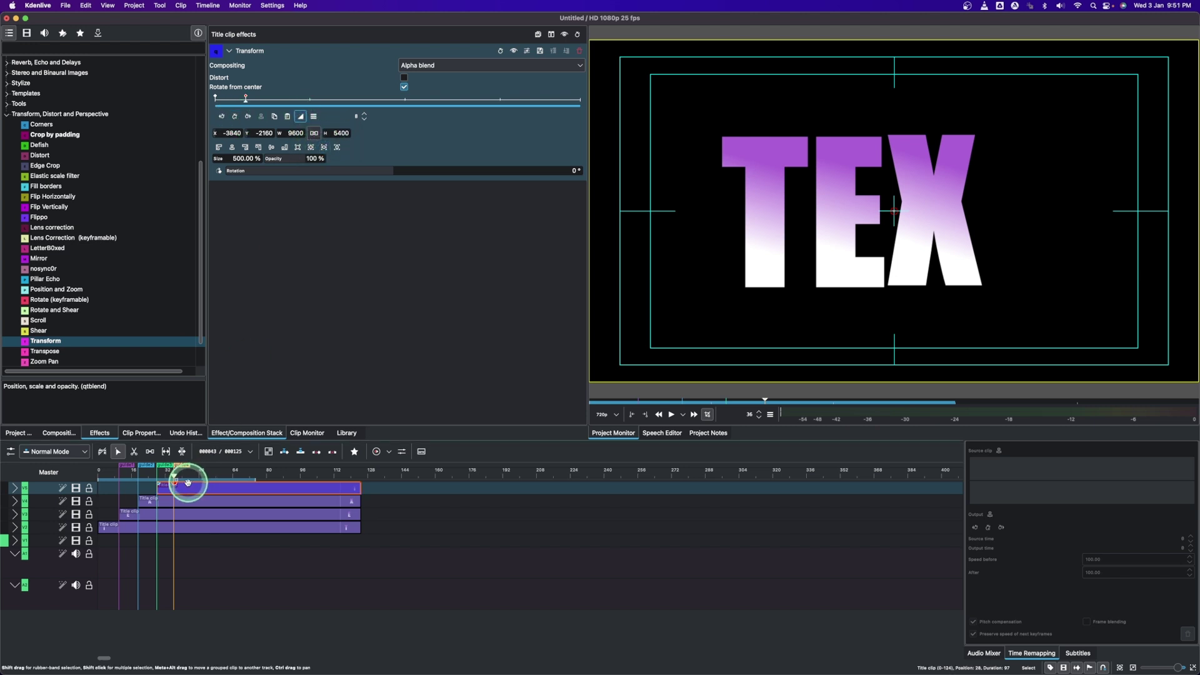
{"action": "left_click", "coordinate": [240, 158]}
{"action": "type", "text": "100"}
{"action": "key", "text": "Return"}
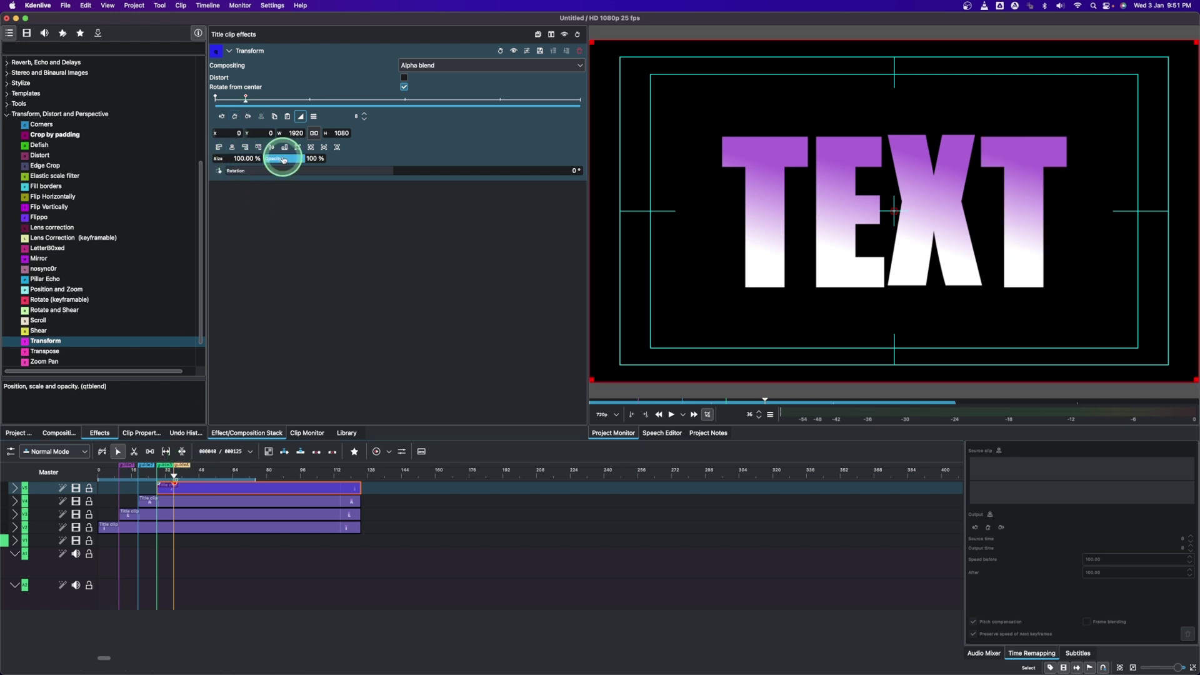
Play back the letter animation from the start of the timeline and stop it just past guide1
{"action": "left_click_drag", "start_coordinate": [165, 470], "coordinate": [75, 501]}
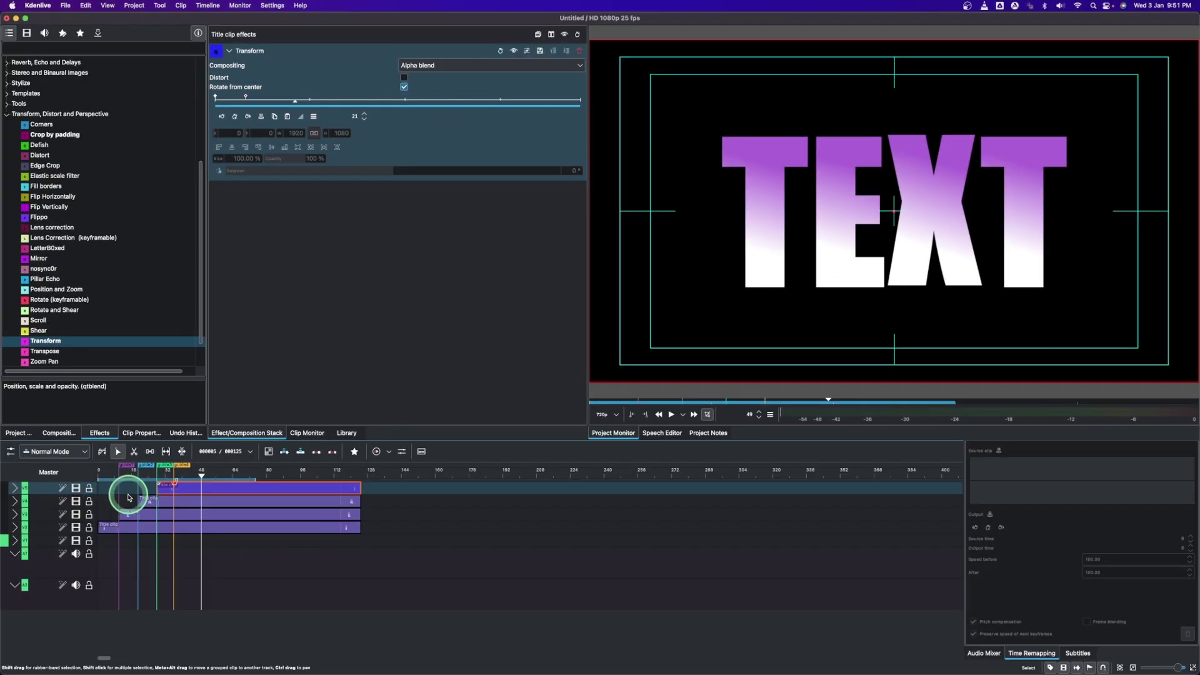
{"action": "left_click_drag", "start_coordinate": [186, 482], "coordinate": [90, 502]}
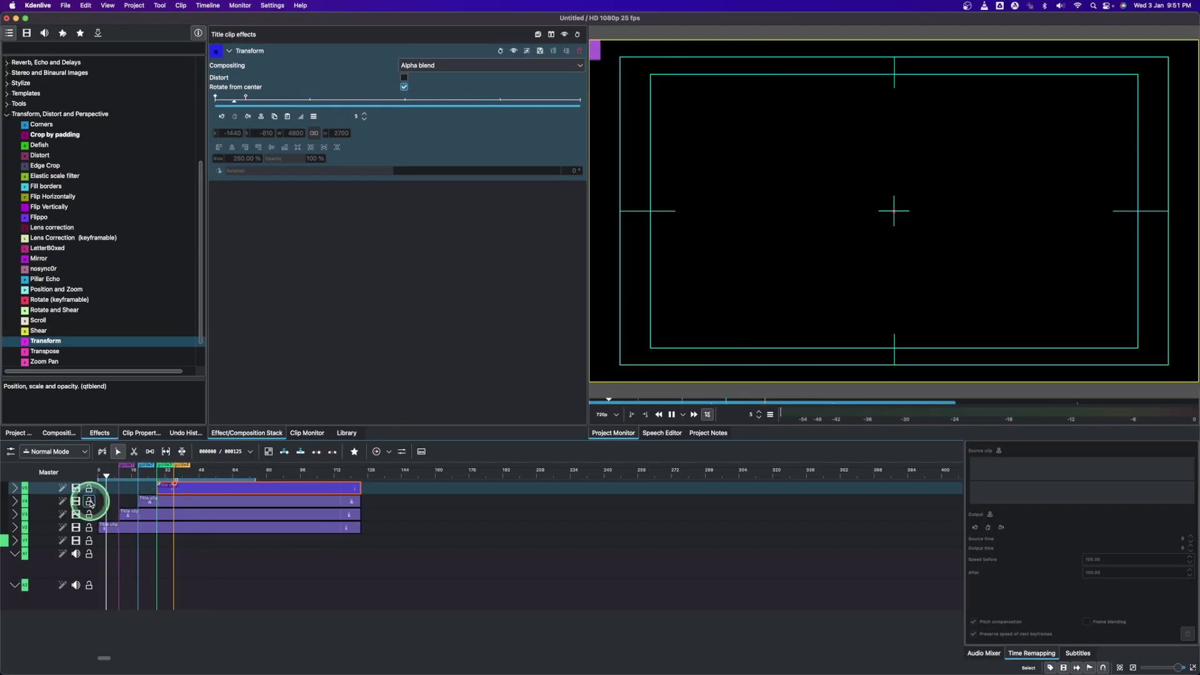
{"action": "key", "text": "space"}
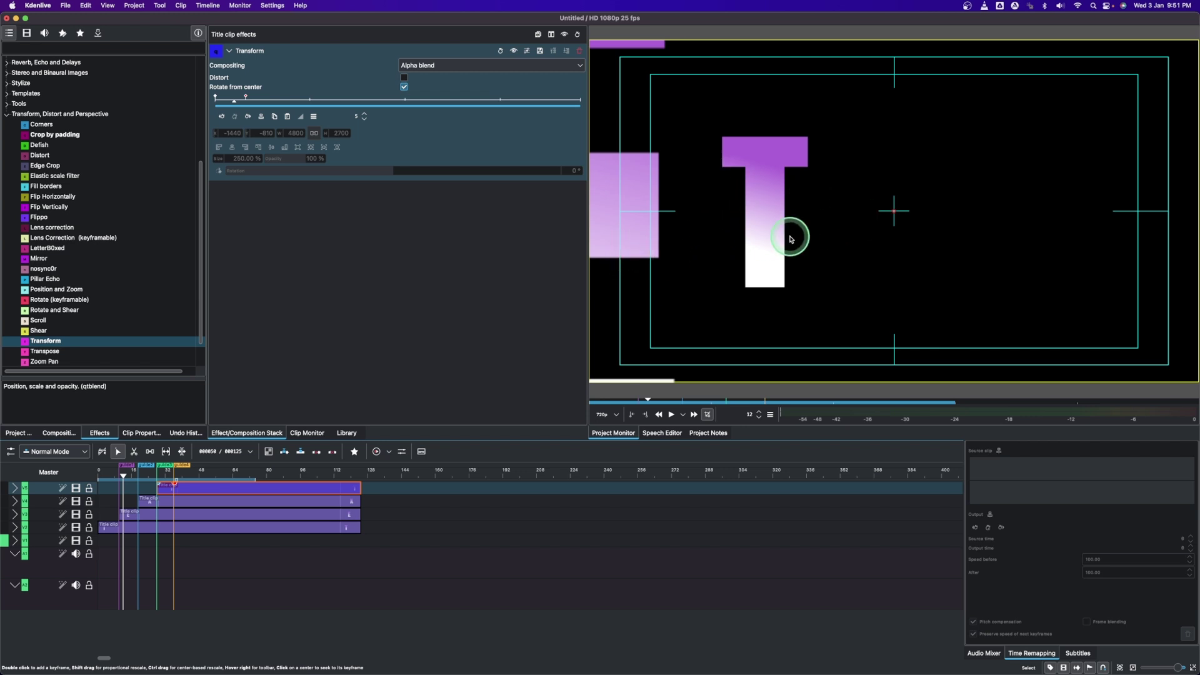
Select the V2 letter clip and expand the Blur and Sharpen effects category
{"action": "left_click", "coordinate": [136, 523]}
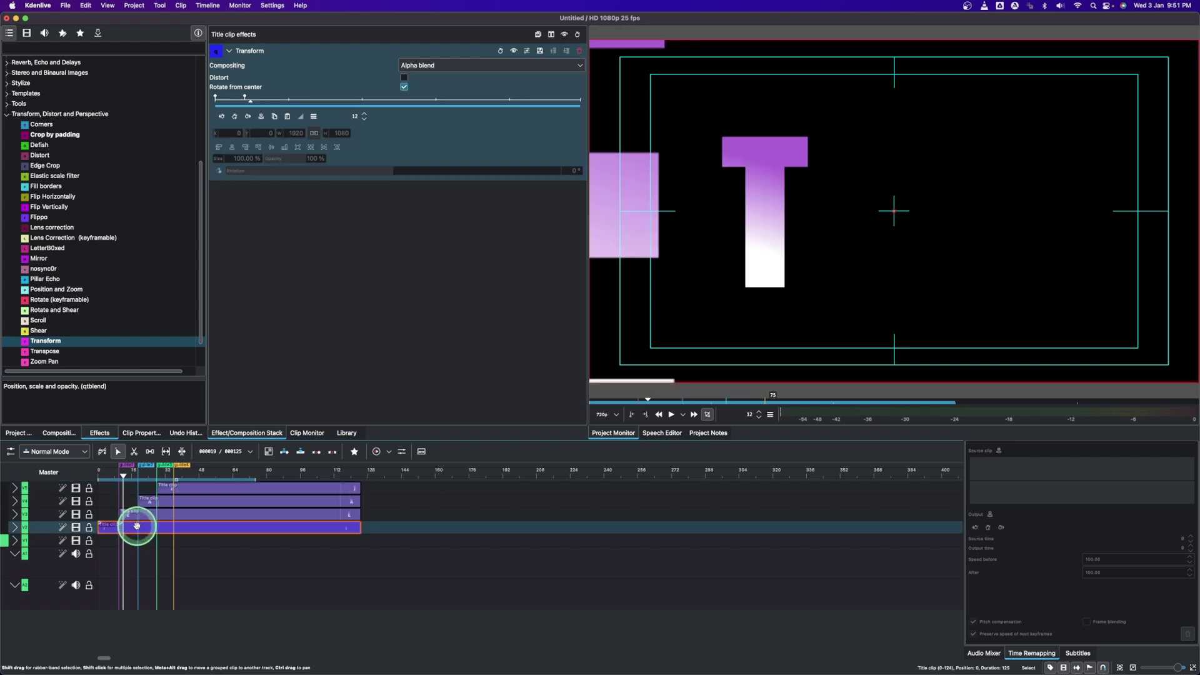
{"action": "scroll", "coordinate": [27, 109], "scroll_direction": "up", "scroll_amount": 5}
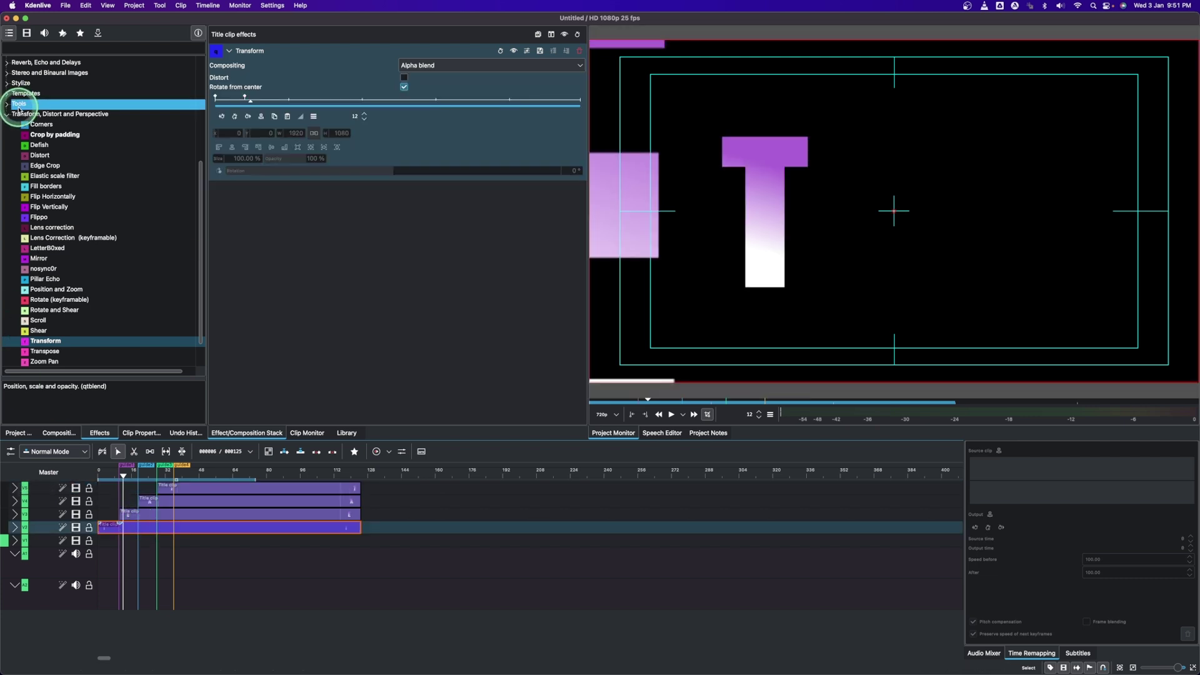
{"action": "left_click", "coordinate": [32, 125]}
{"action": "left_click", "coordinate": [38, 46]}
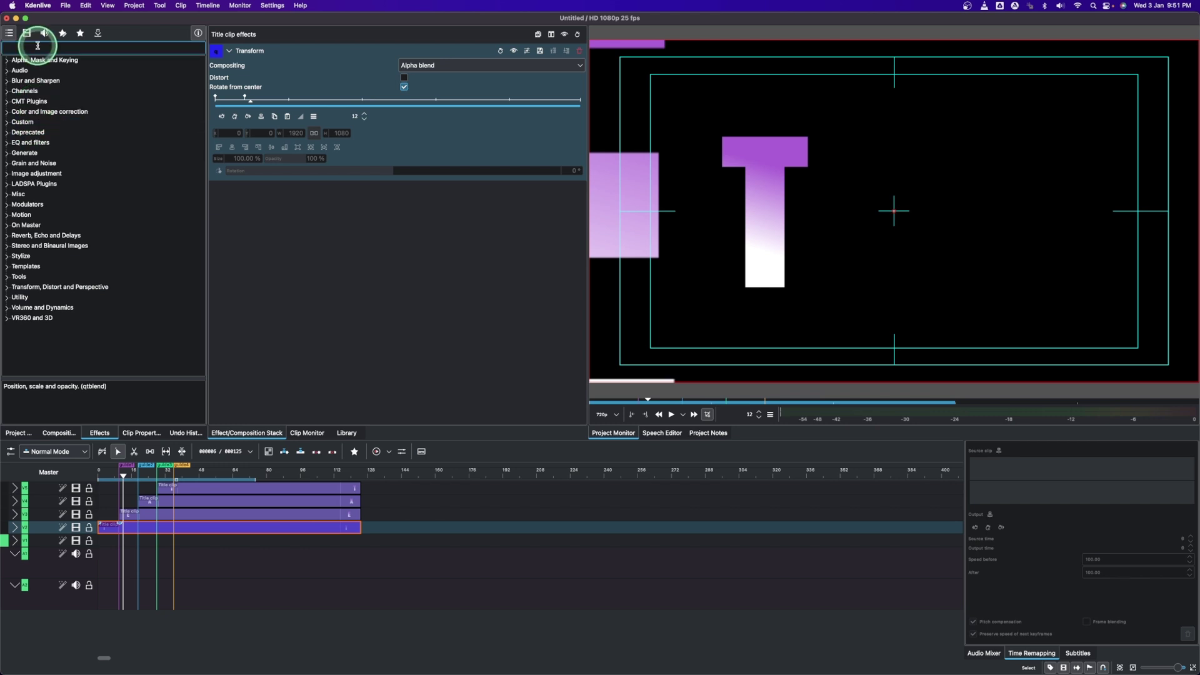
{"action": "left_click", "coordinate": [15, 81]}
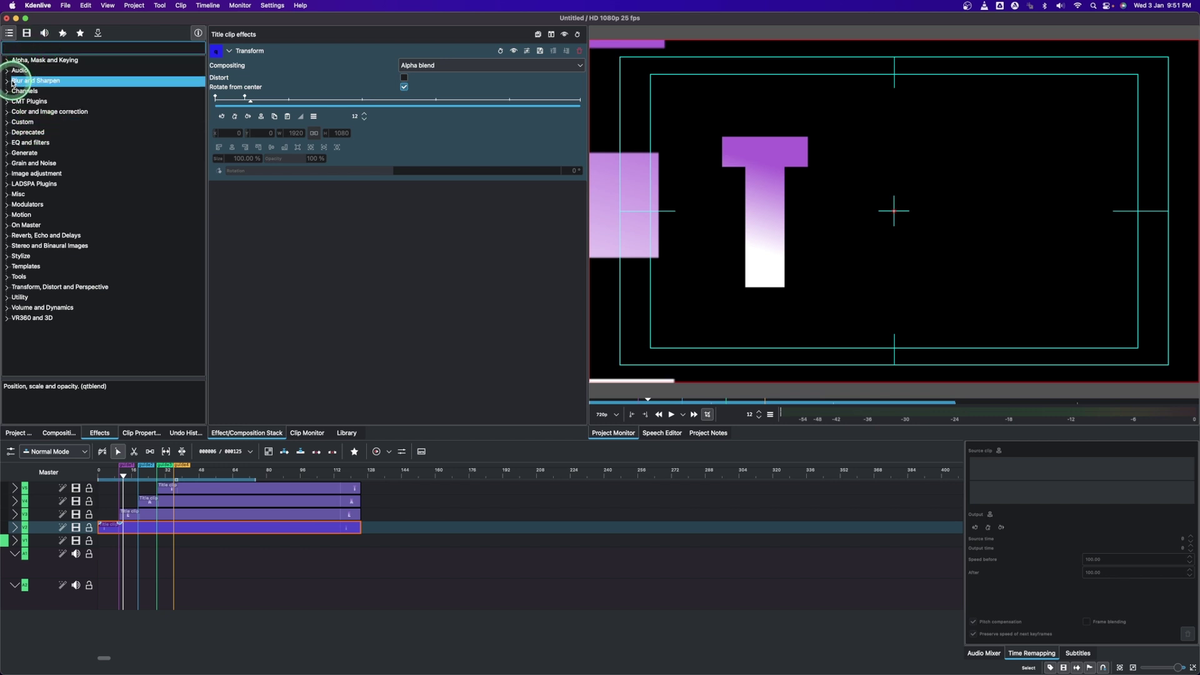
{"action": "double_click", "coordinate": [12, 82]}
Look through the blur effects available in the Blur and Sharpen category
{"action": "left_click", "coordinate": [32, 193]}
{"action": "left_click", "coordinate": [49, 144]}
{"action": "left_click", "coordinate": [112, 111]}
{"action": "left_click", "coordinate": [51, 194]}
{"action": "left_click", "coordinate": [63, 188]}
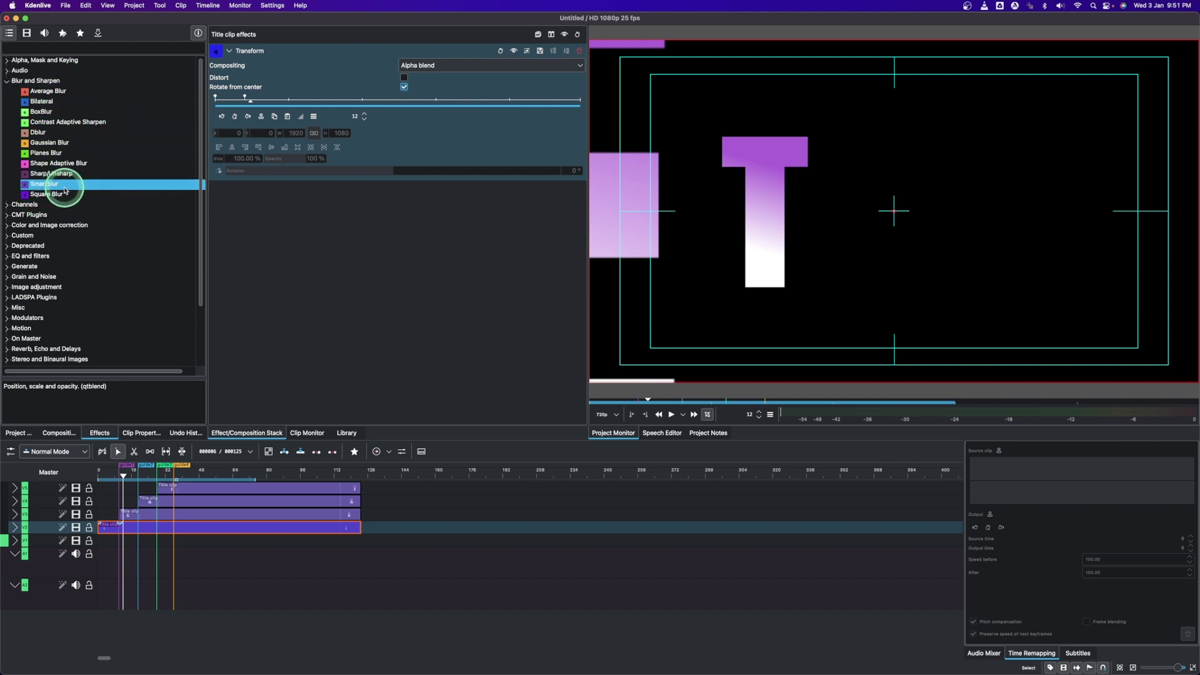
{"action": "left_click", "coordinate": [47, 152]}
{"action": "left_click", "coordinate": [50, 132]}
{"action": "left_click", "coordinate": [45, 112]}
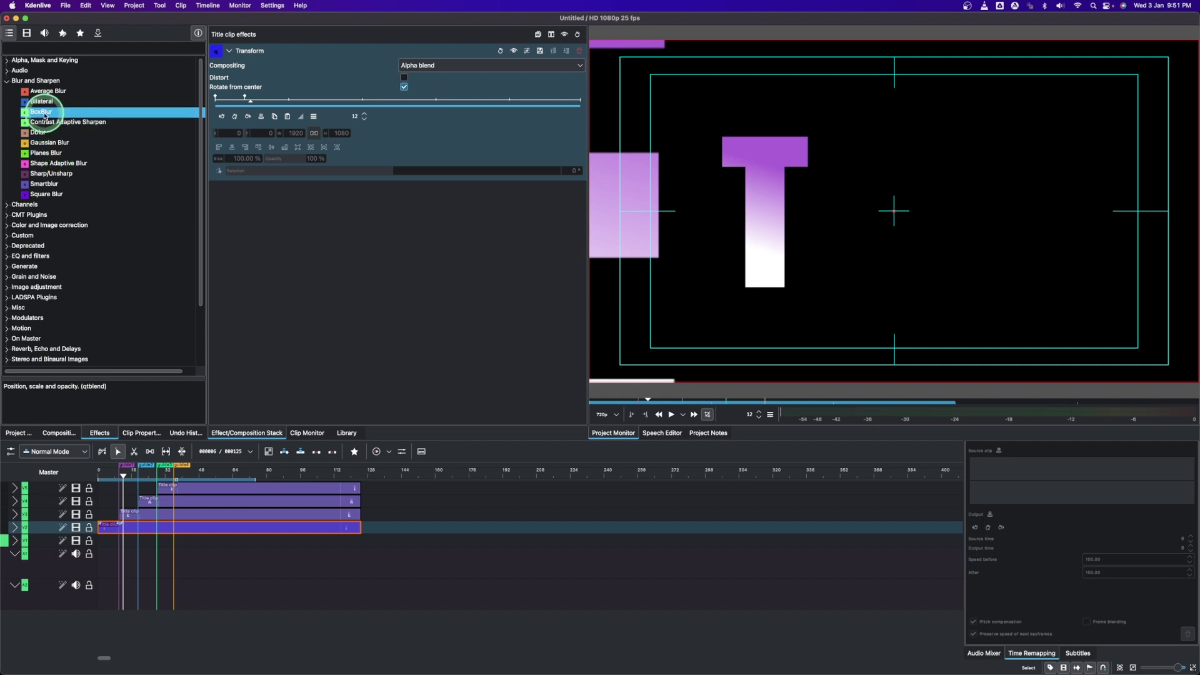
{"action": "left_click", "coordinate": [43, 131]}
{"action": "left_click", "coordinate": [54, 184]}
{"action": "left_click", "coordinate": [55, 195]}
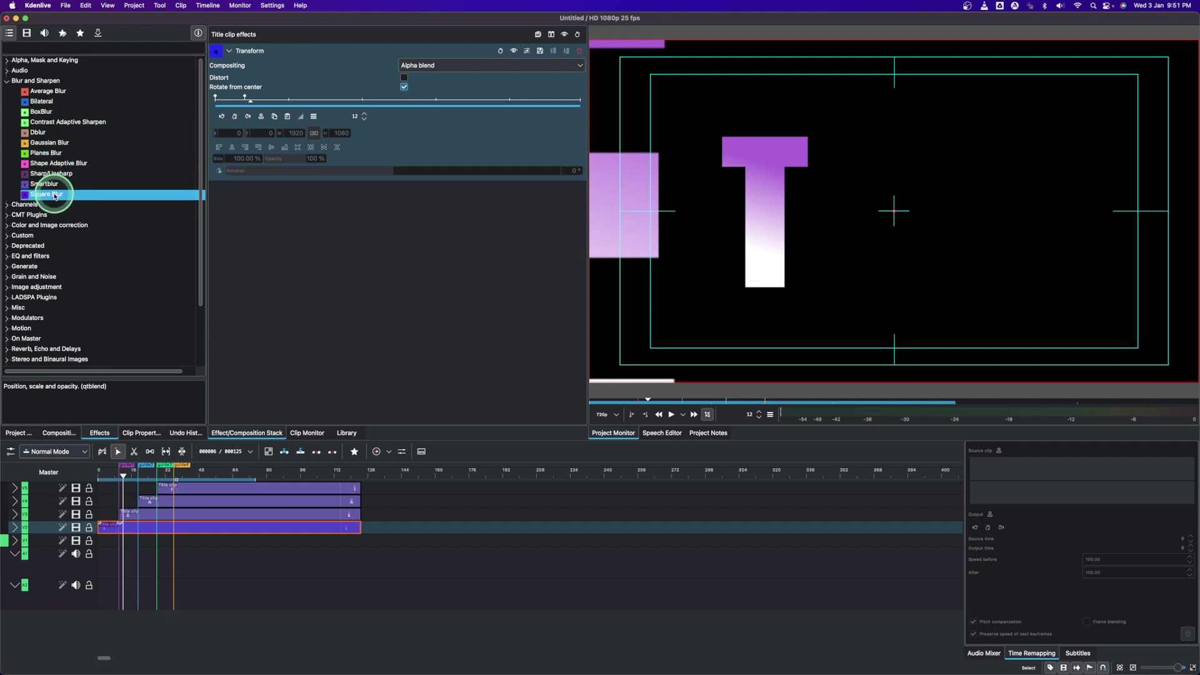
Apply the BoxBlur effect to the V2 letter clip
{"action": "left_click", "coordinate": [36, 113]}
{"action": "left_click", "coordinate": [35, 114]}
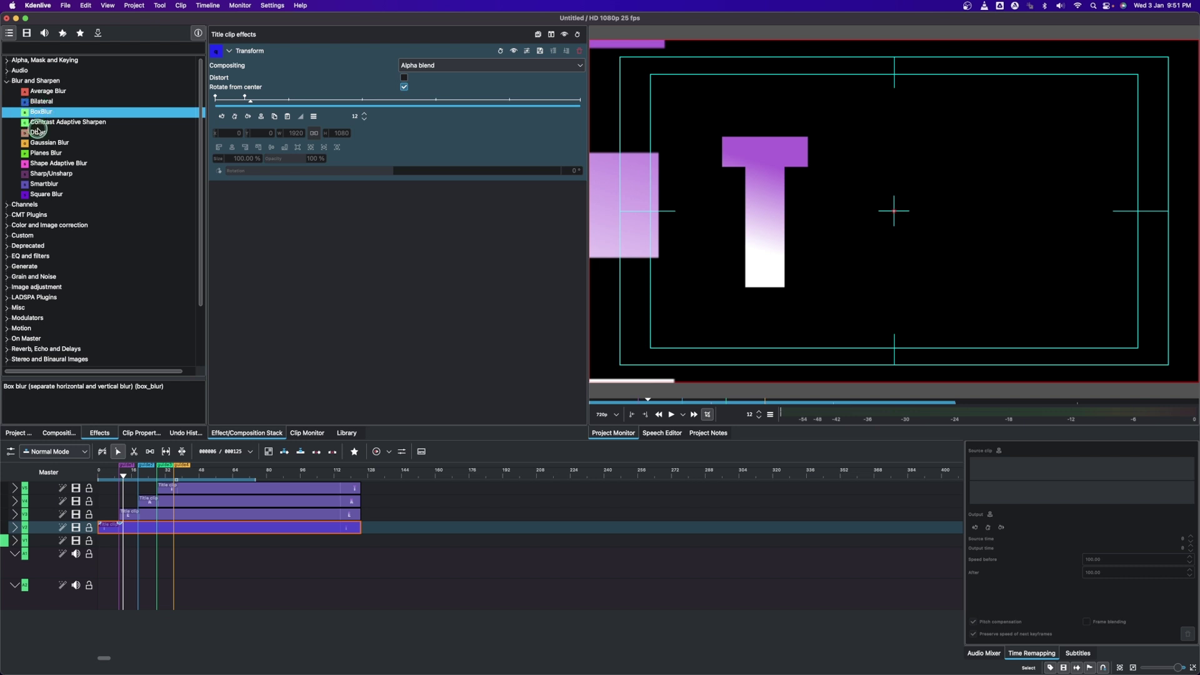
{"action": "left_click_drag", "start_coordinate": [131, 530], "coordinate": [132, 530]}
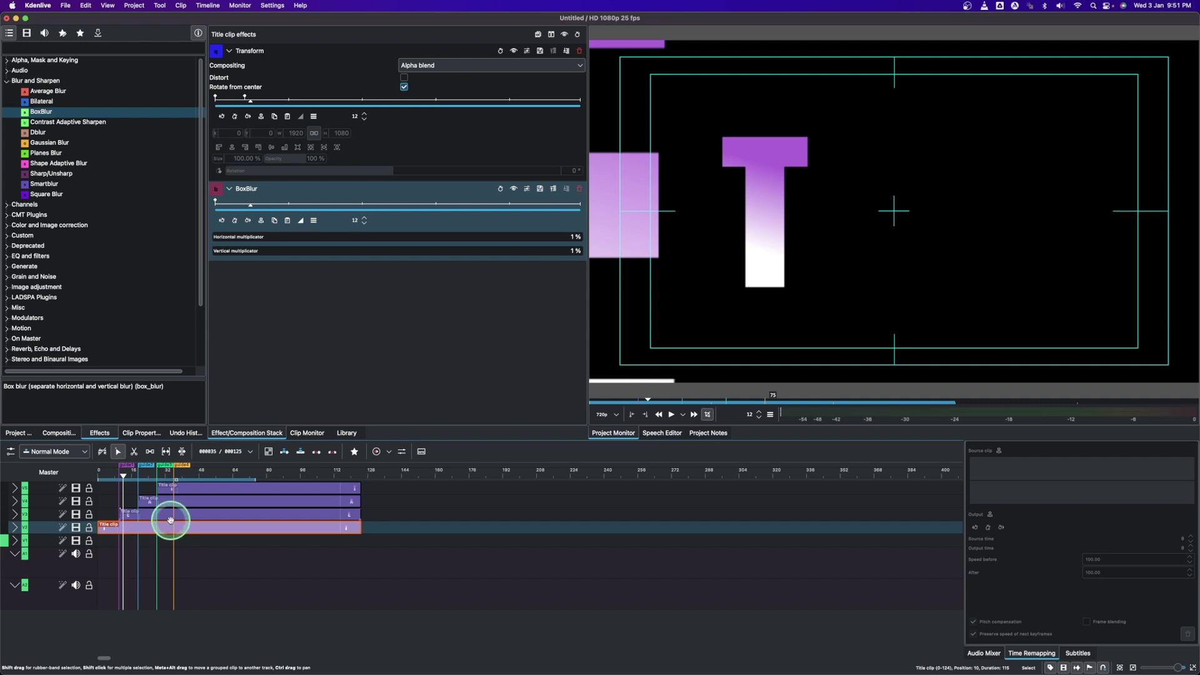
With the playhead at guide1, set the BoxBlur horizontal multiplicator to 159% and the vertical multiplicator to 24%, then add a keyframe there
{"action": "left_click", "coordinate": [126, 473]}
{"action": "mouse_move", "coordinate": [127, 473]}
{"action": "left_mouse_down"}
{"action": "mouse_move", "coordinate": [114, 482]}
{"action": "mouse_move", "coordinate": [123, 469]}
{"action": "left_mouse_up"}
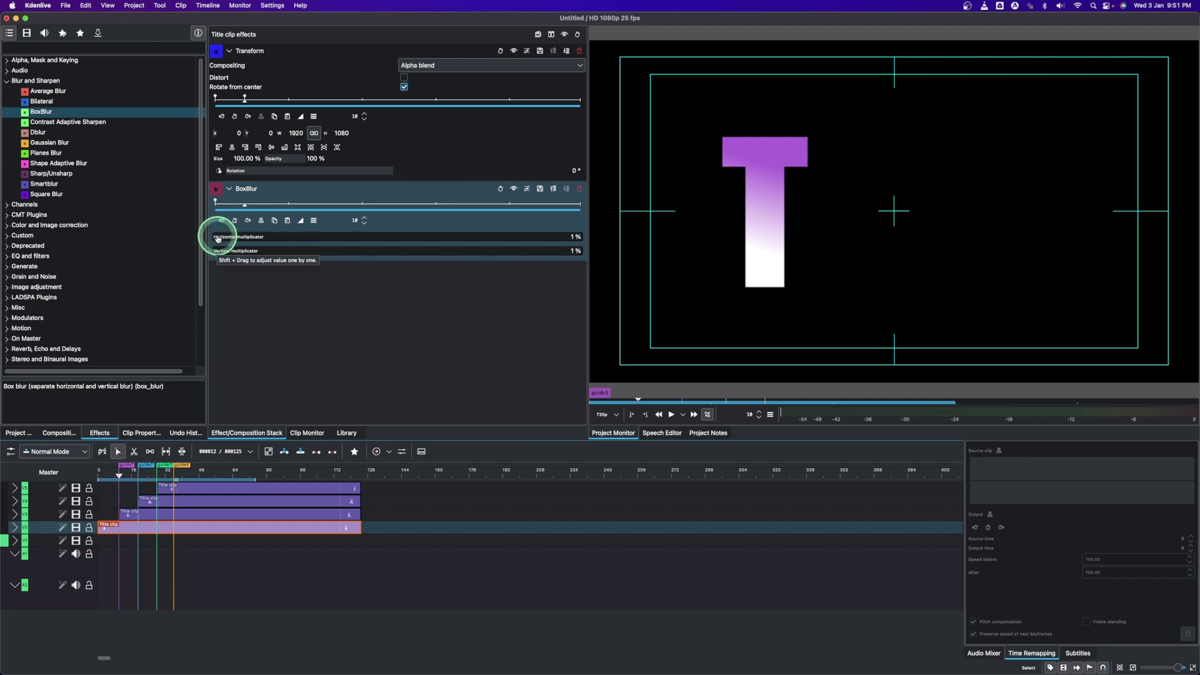
{"action": "left_click_drag", "start_coordinate": [218, 238], "coordinate": [257, 238]}
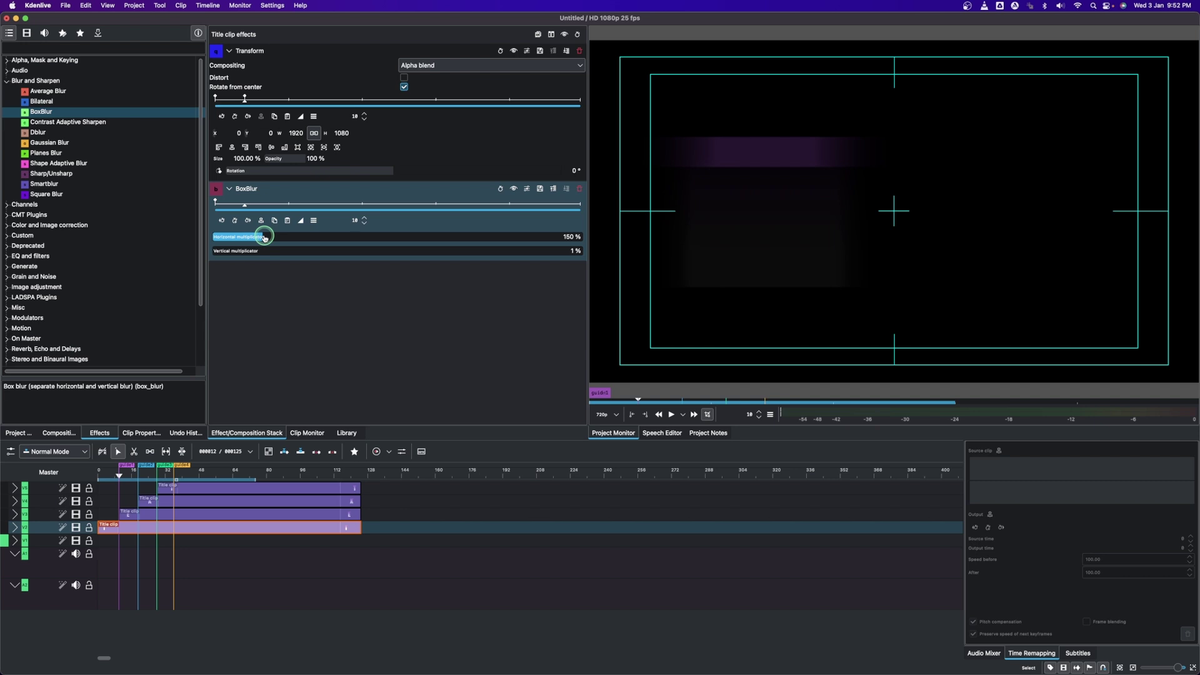
{"action": "left_click_drag", "start_coordinate": [269, 238], "coordinate": [269, 237]}
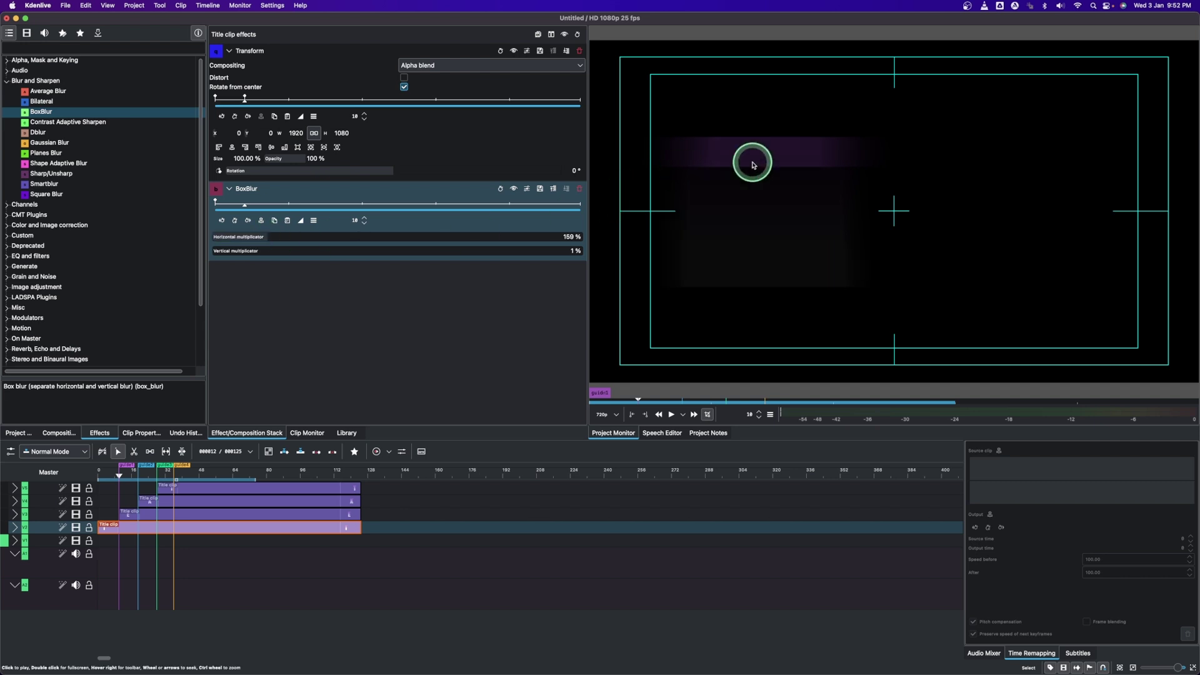
{"action": "left_click", "coordinate": [220, 252]}
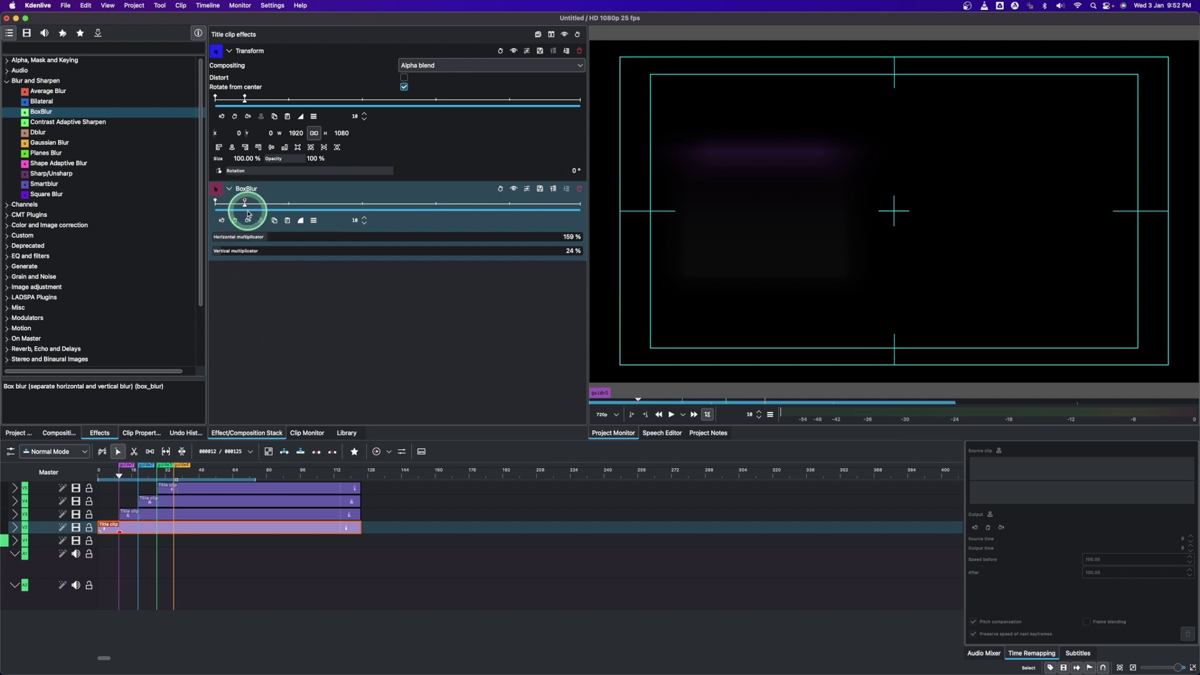
Set both BoxBlur multiplicators to 0% at the guide1 keyframe and scrub through the V2 letter's blur from the start
{"action": "left_click_drag", "start_coordinate": [216, 237], "coordinate": [215, 251]}
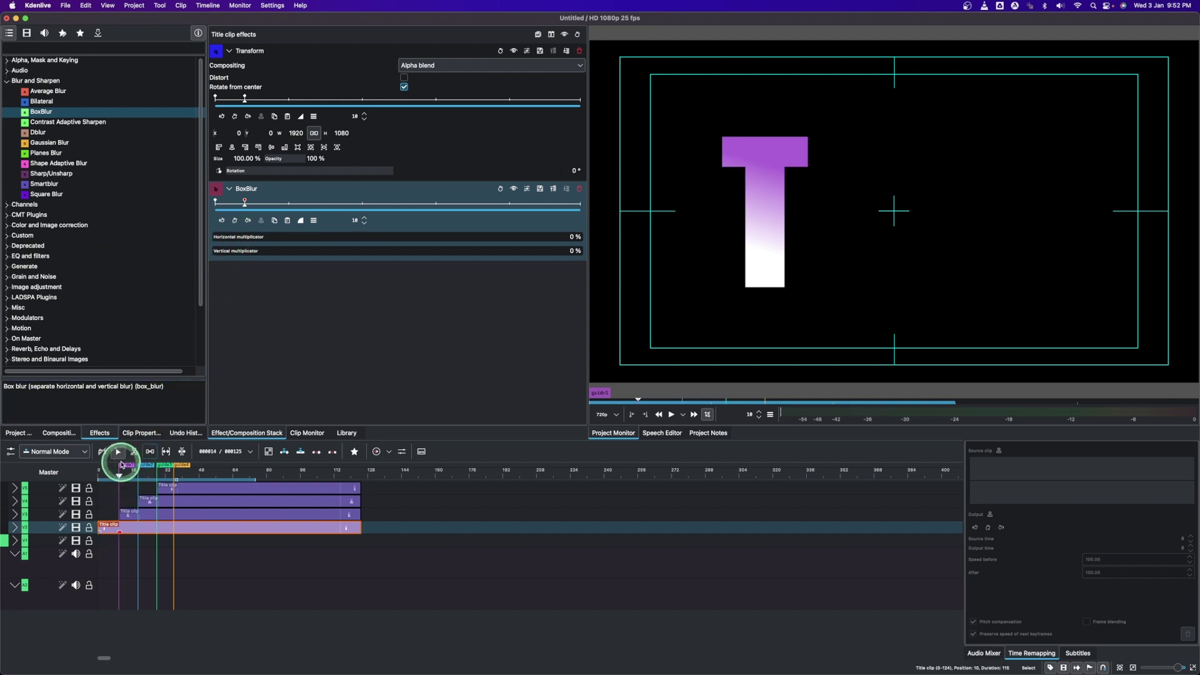
{"action": "left_click", "coordinate": [103, 480]}
{"action": "mouse_move", "coordinate": [103, 480]}
{"action": "left_mouse_down"}
{"action": "mouse_move", "coordinate": [137, 484]}
{"action": "mouse_move", "coordinate": [89, 498]}
{"action": "mouse_move", "coordinate": [121, 493]}
{"action": "left_mouse_up"}
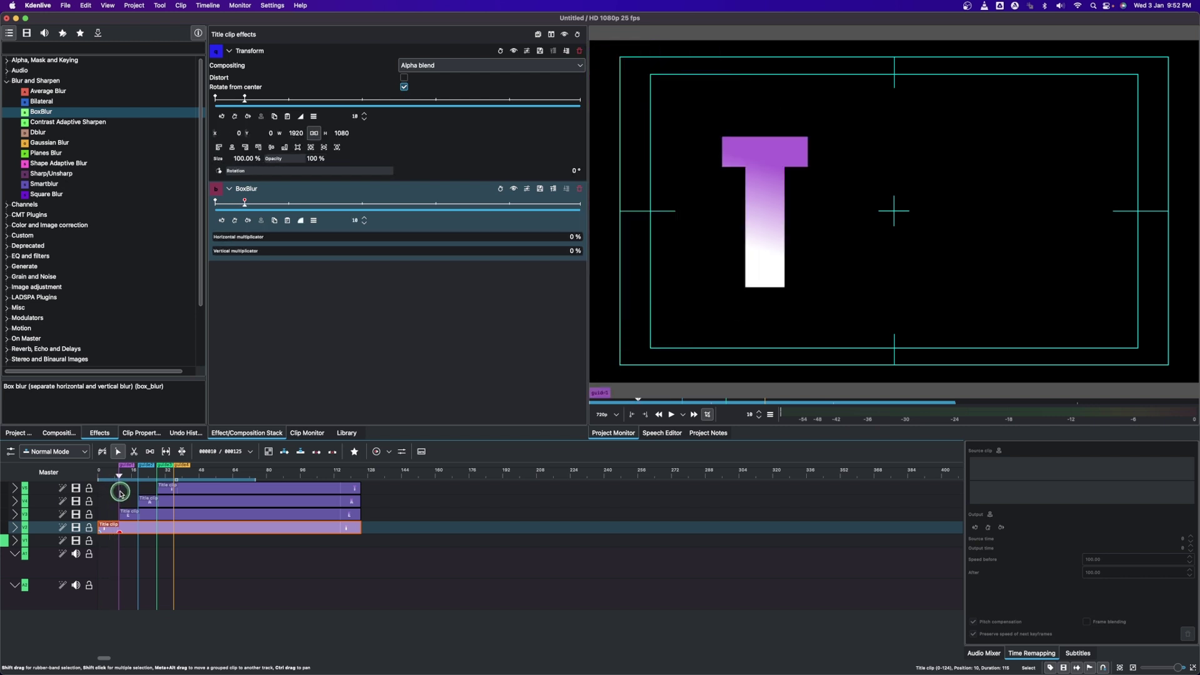
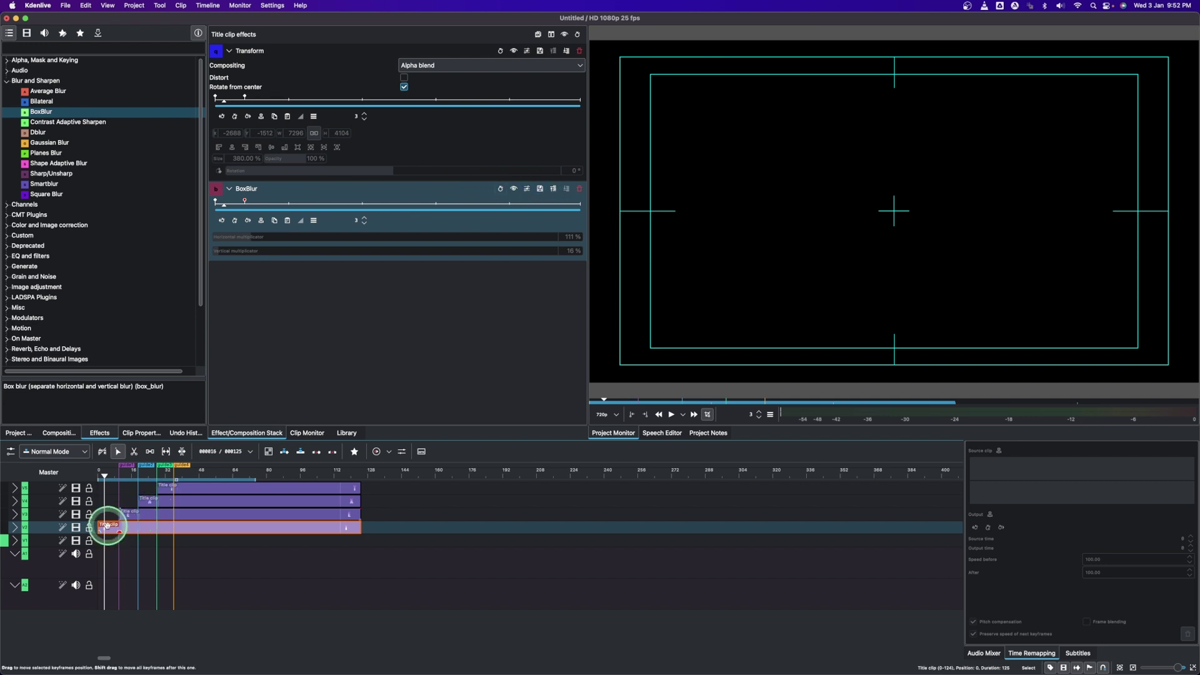
Save the keyframed BoxBlur as a custom effect named BLUR 2
{"action": "left_click", "coordinate": [540, 190]}
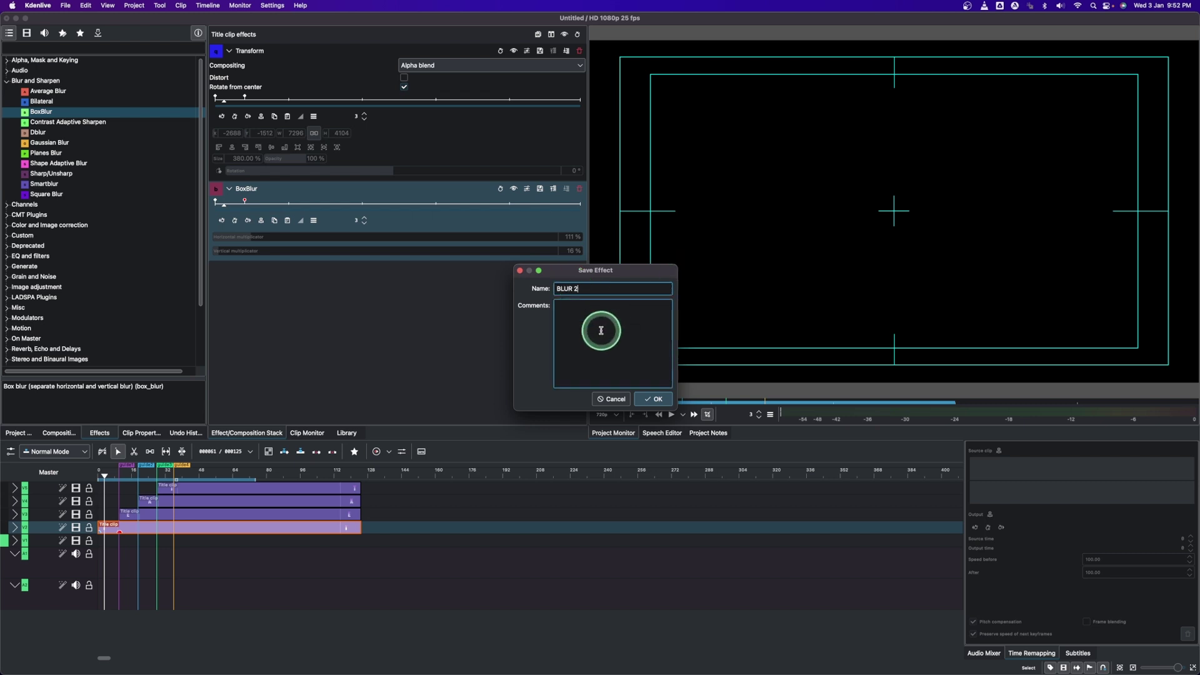
{"action": "left_click", "coordinate": [651, 400]}
{"action": "left_click", "coordinate": [119, 527]}
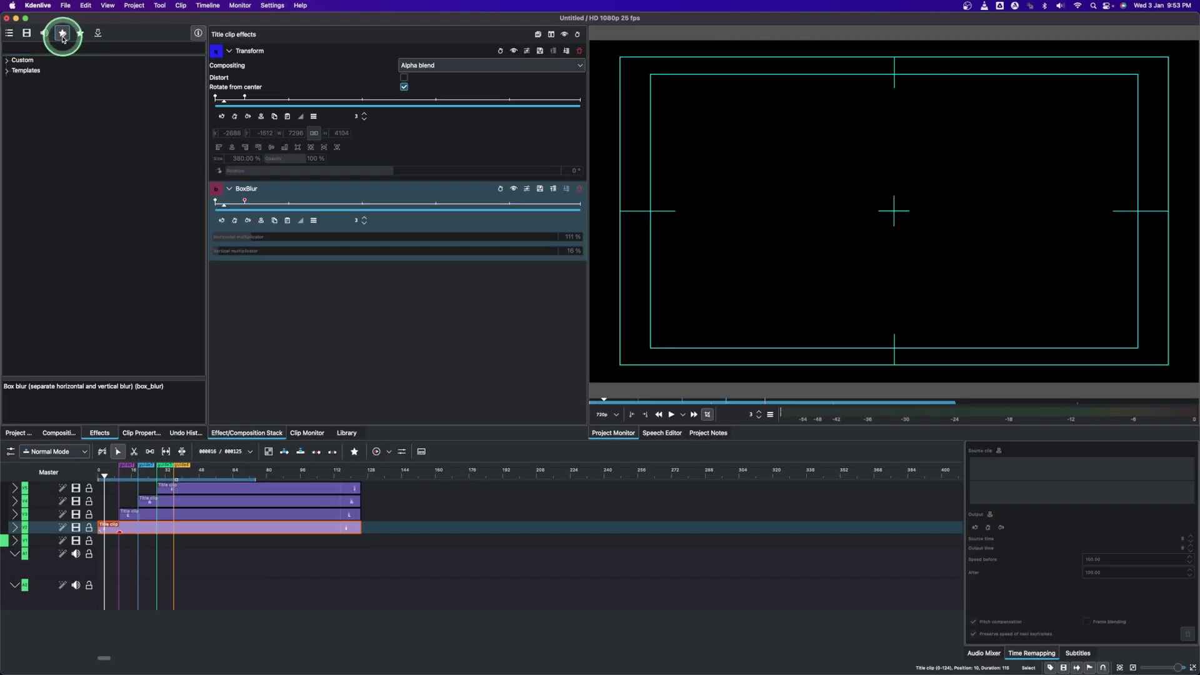
Browse the saved effects in the Custom and Templates categories, including the options available for a custom effect
{"action": "left_click", "coordinate": [31, 59]}
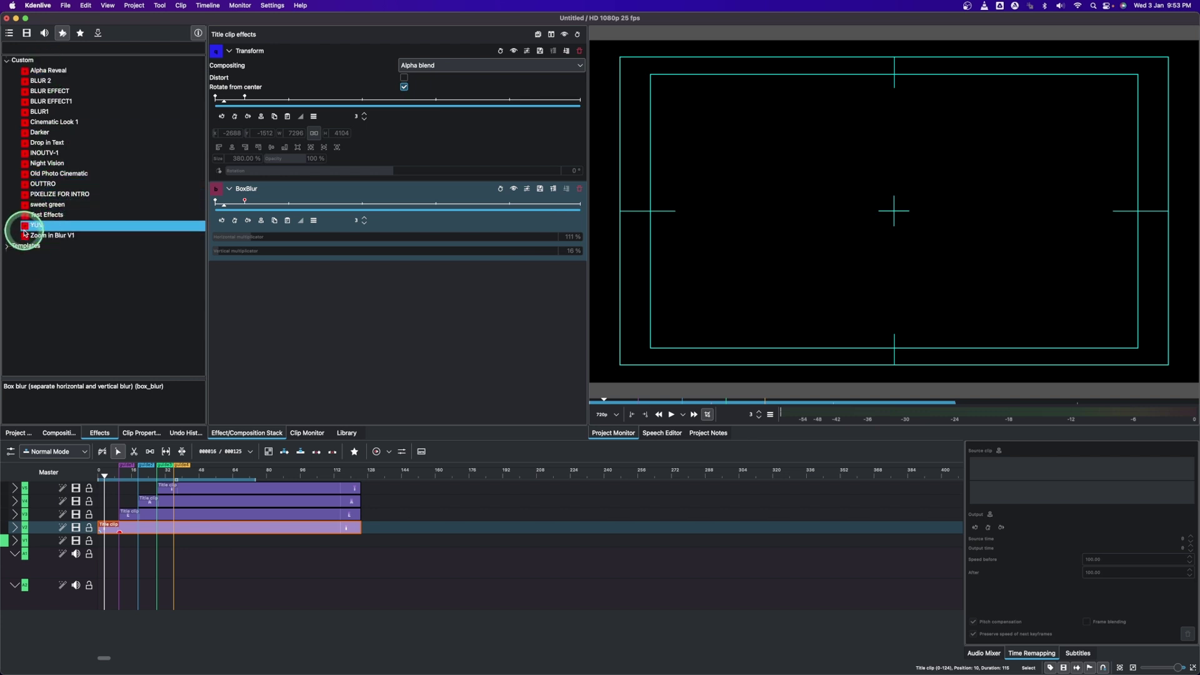
{"action": "right_click", "coordinate": [40, 173]}
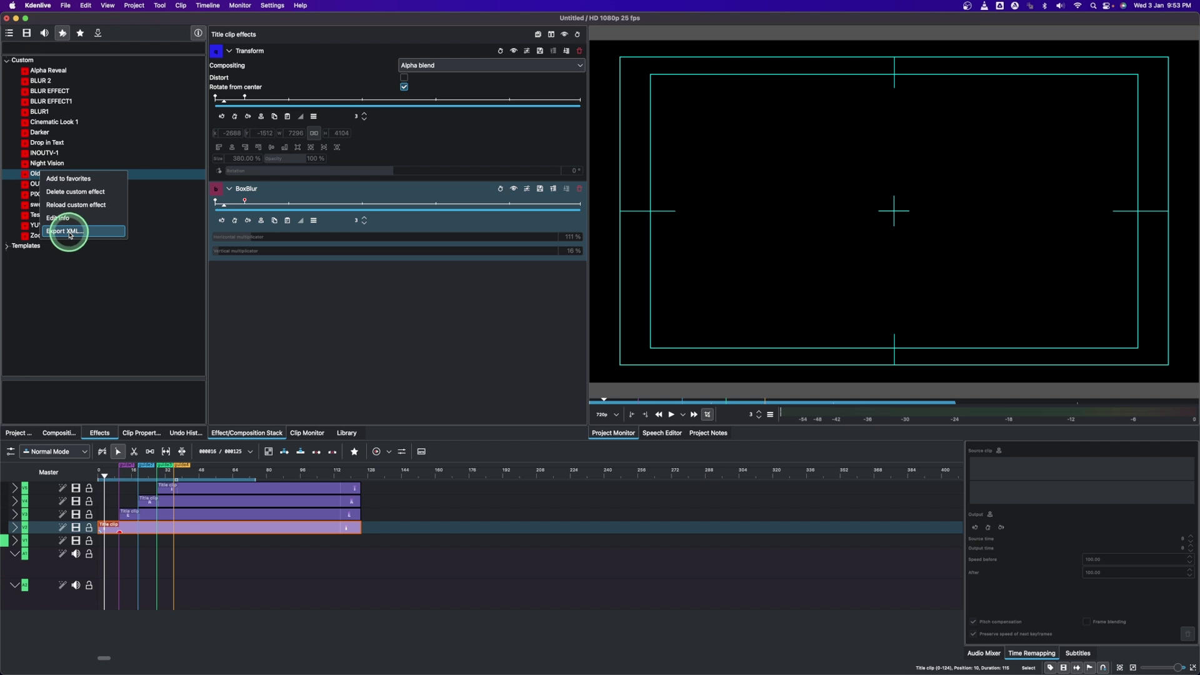
{"action": "left_click", "coordinate": [81, 261]}
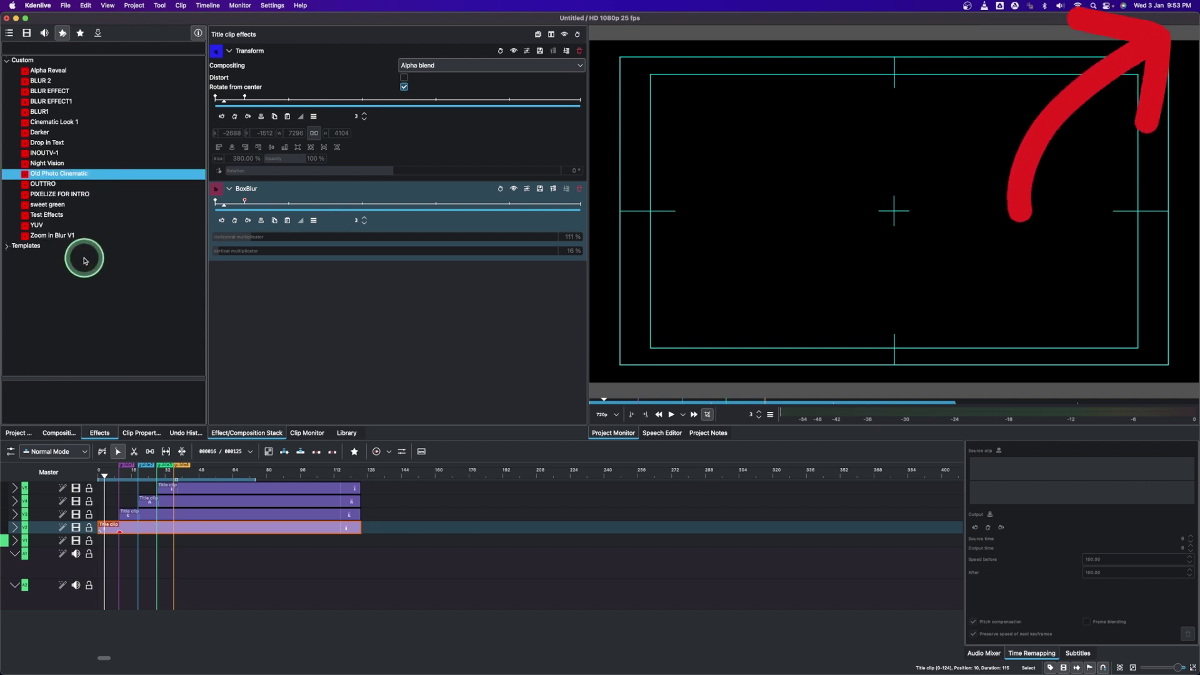
{"action": "left_click", "coordinate": [66, 237]}
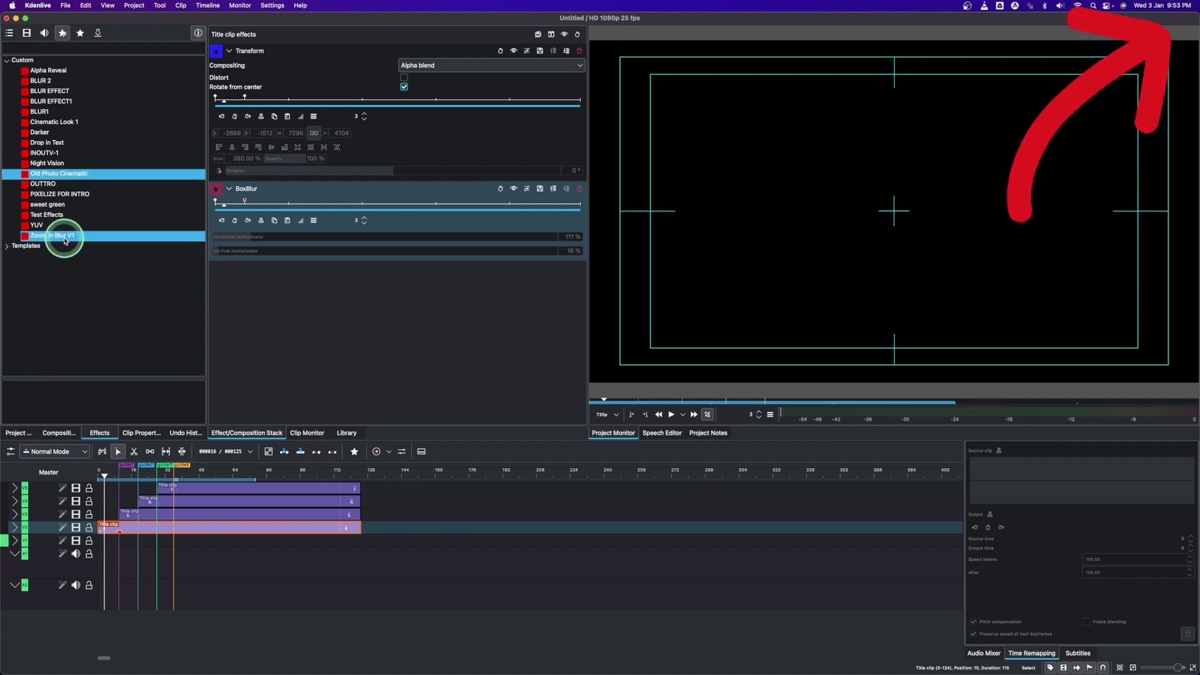
{"action": "left_click", "coordinate": [25, 246]}
{"action": "left_click", "coordinate": [25, 245]}
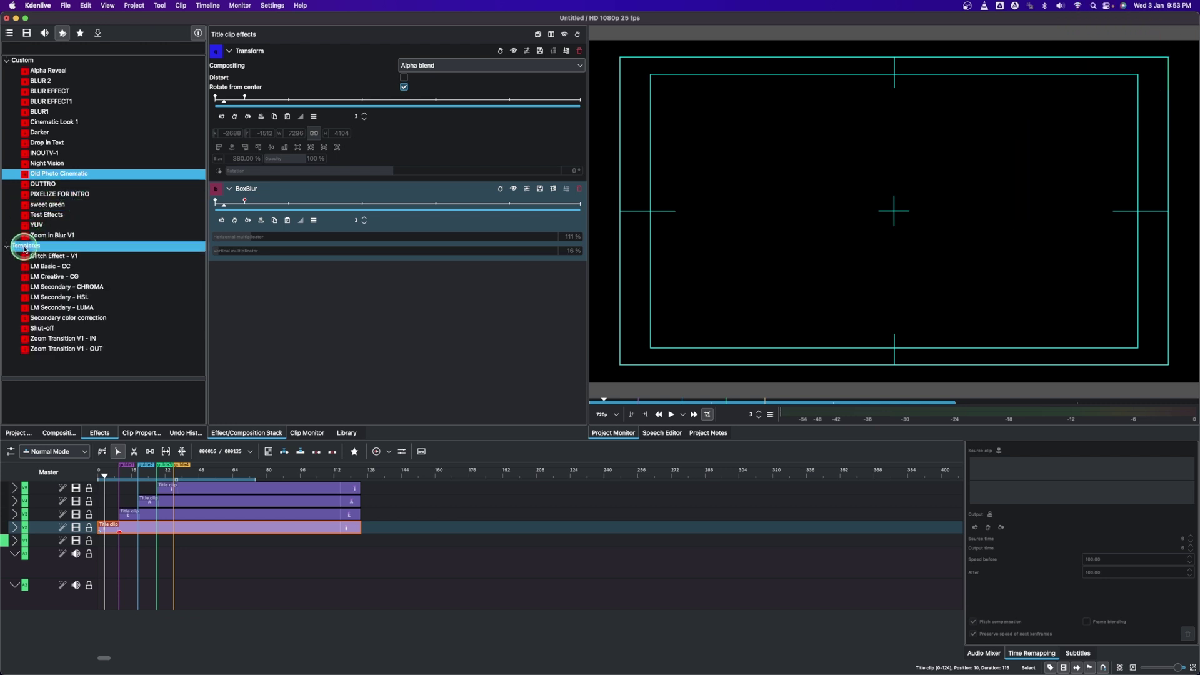
{"action": "left_click", "coordinate": [39, 256]}
{"action": "left_click", "coordinate": [51, 339]}
{"action": "left_click", "coordinate": [38, 245]}
{"action": "left_click", "coordinate": [38, 277]}
{"action": "double_click", "coordinate": [25, 249]}
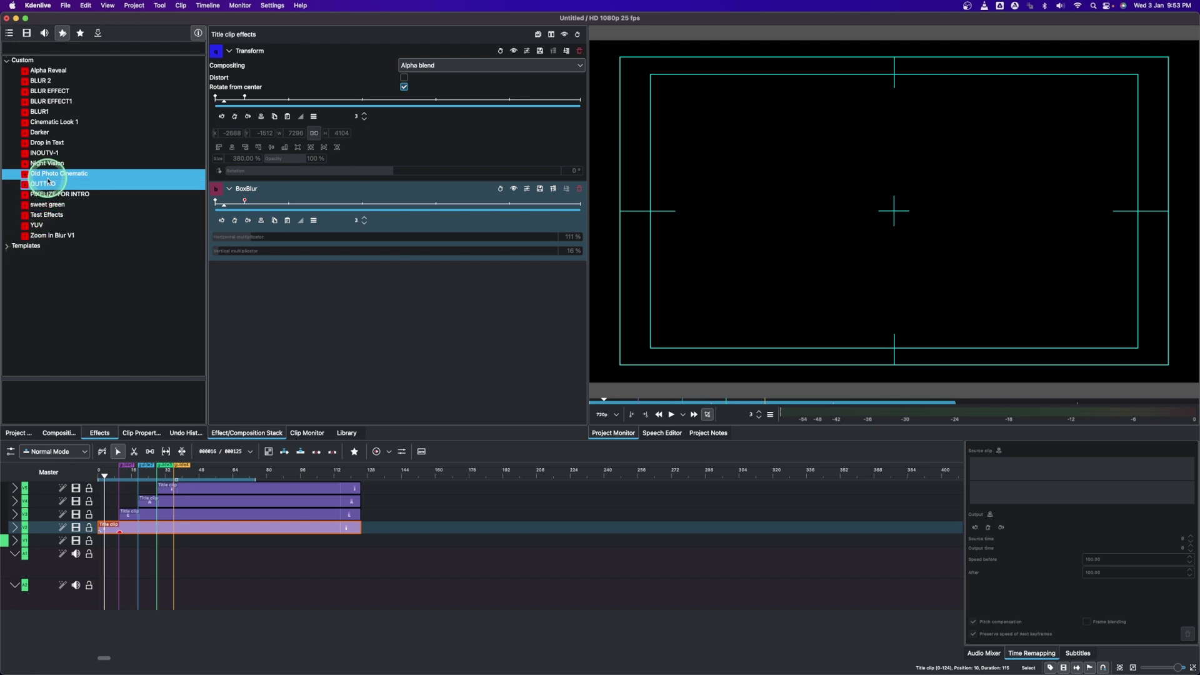
Apply the custom BLUR 2 effect to the letter clips on V3, V4 and V5
{"action": "left_click", "coordinate": [42, 82]}
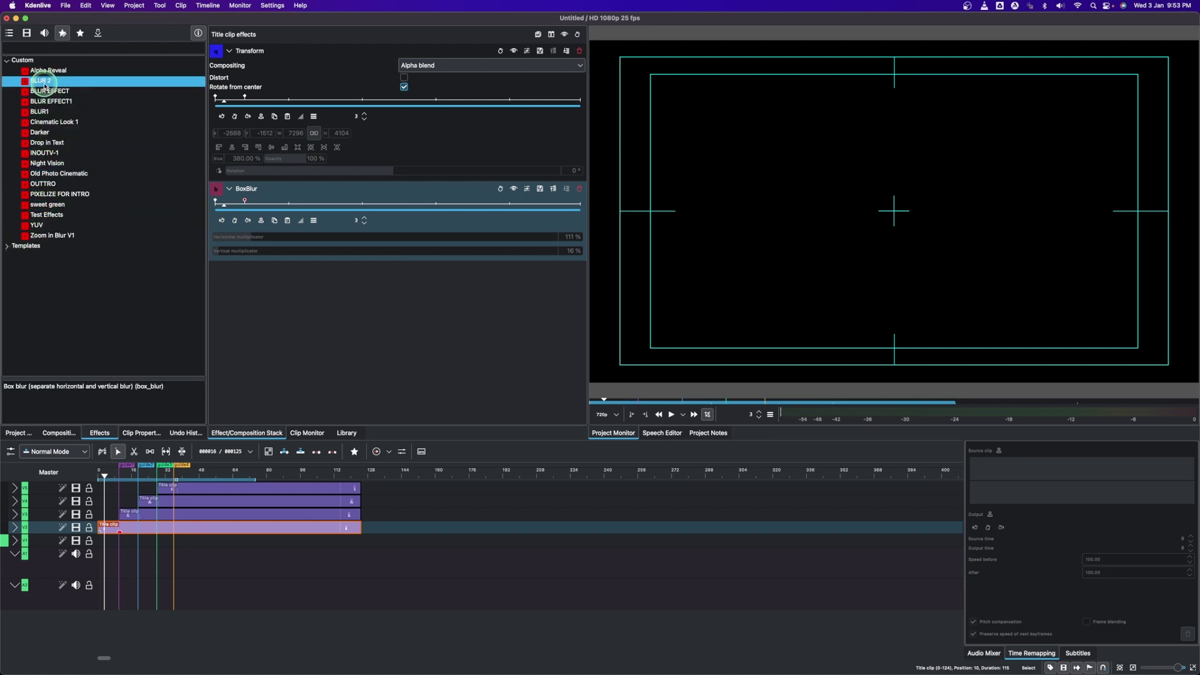
{"action": "left_click_drag", "start_coordinate": [124, 516], "coordinate": [122, 512]}
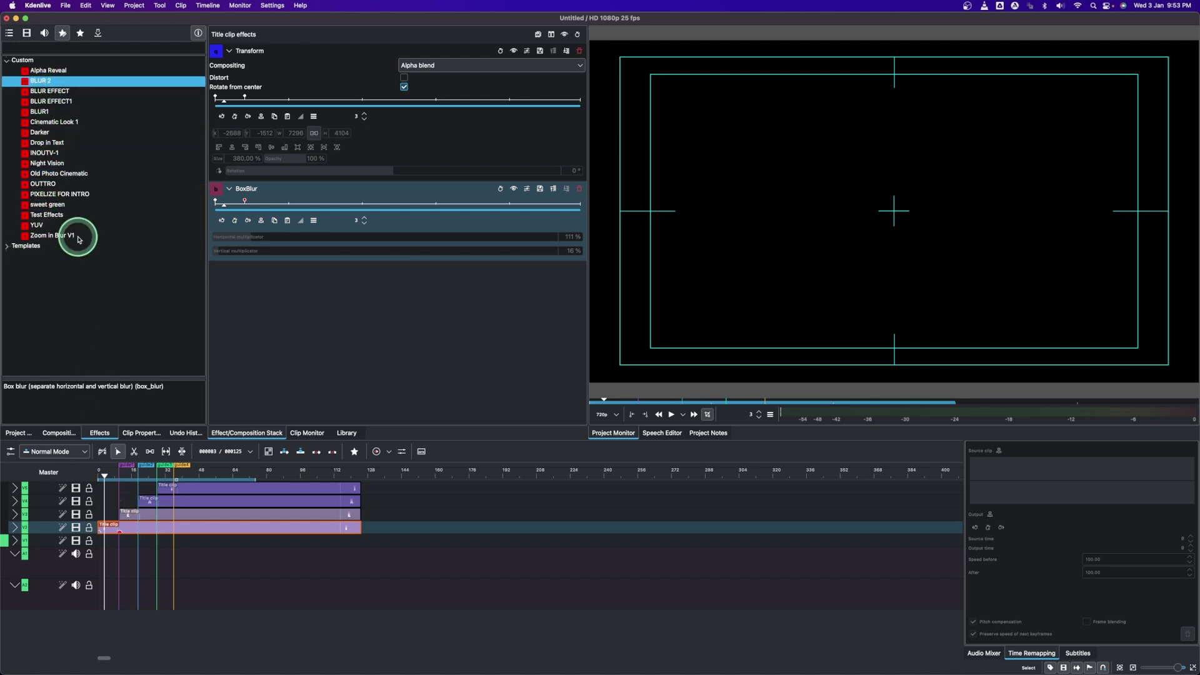
{"action": "left_click_drag", "start_coordinate": [157, 502], "coordinate": [200, 491]}
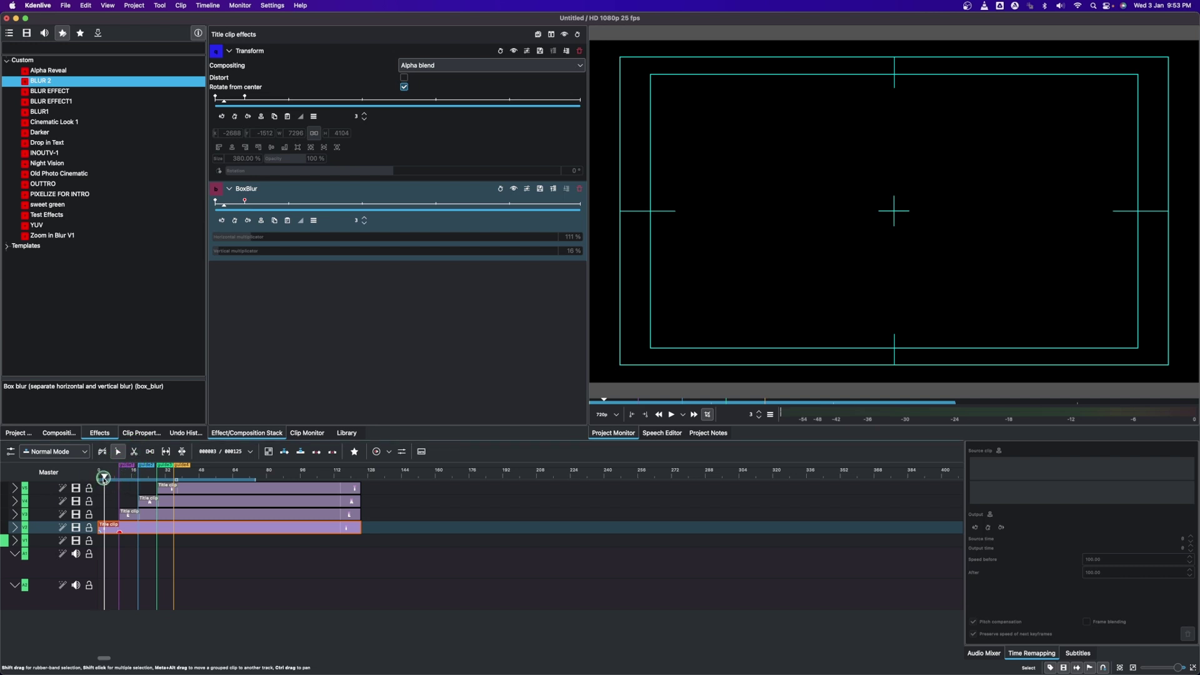
Play the blurred text animation from the start of the timeline and scrub back to guide1
{"action": "left_click_drag", "start_coordinate": [104, 478], "coordinate": [90, 488]}
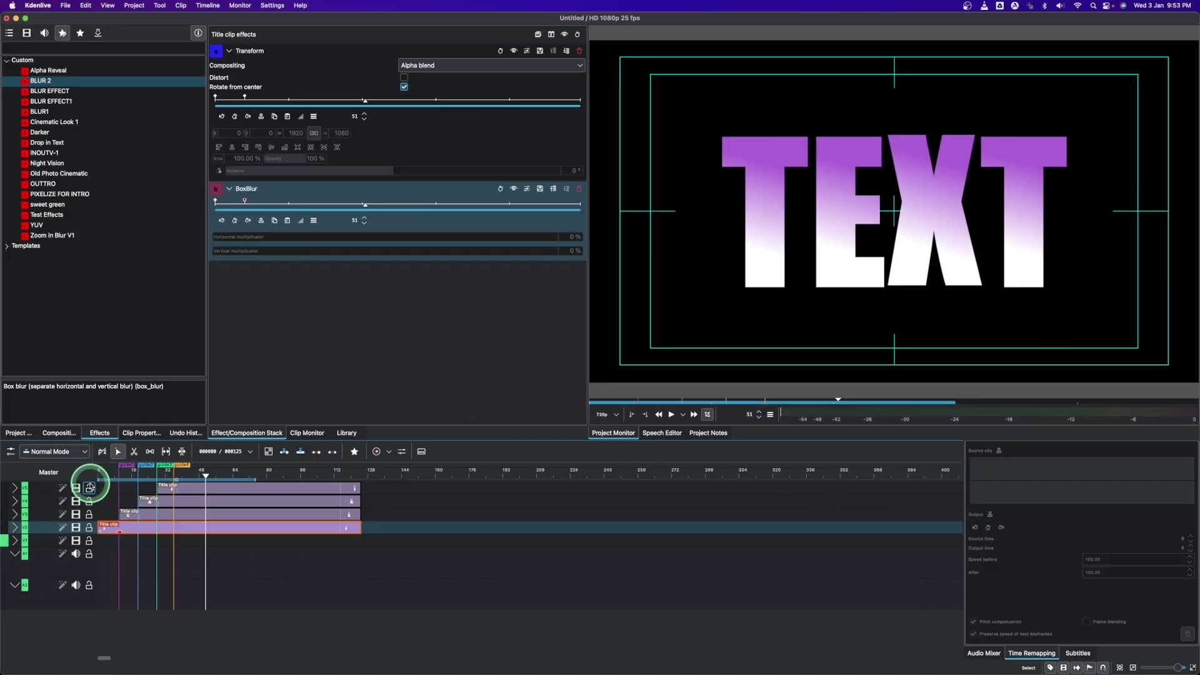
{"action": "left_click_drag", "start_coordinate": [200, 479], "coordinate": [119, 505]}
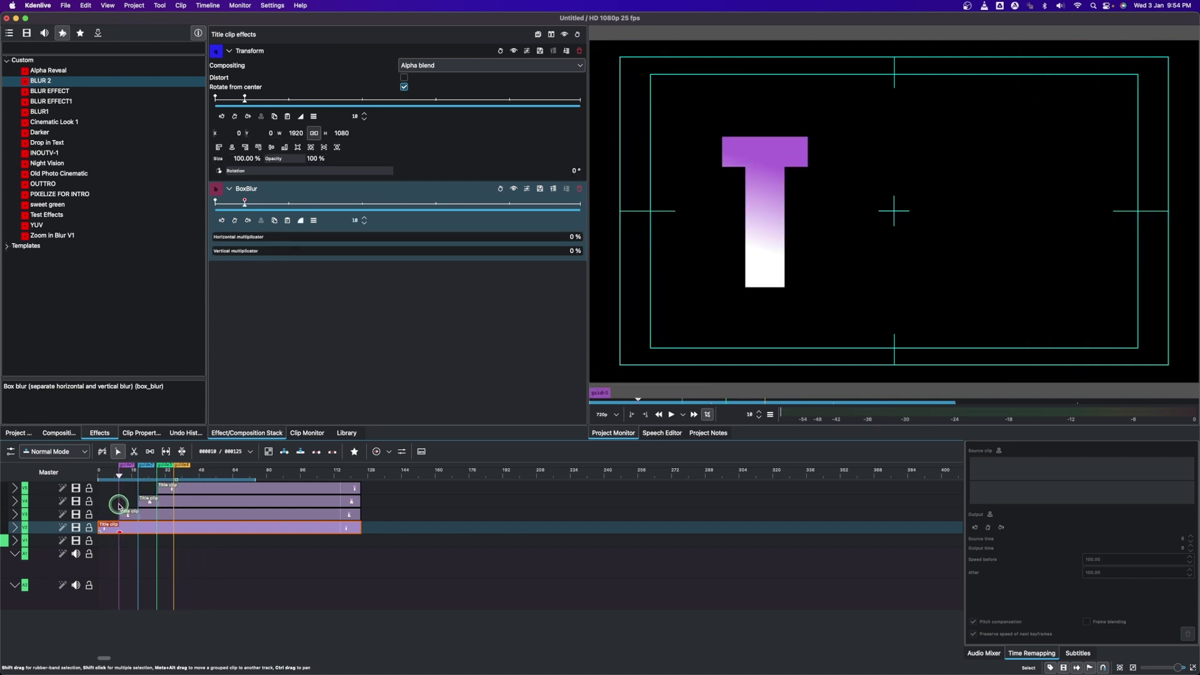